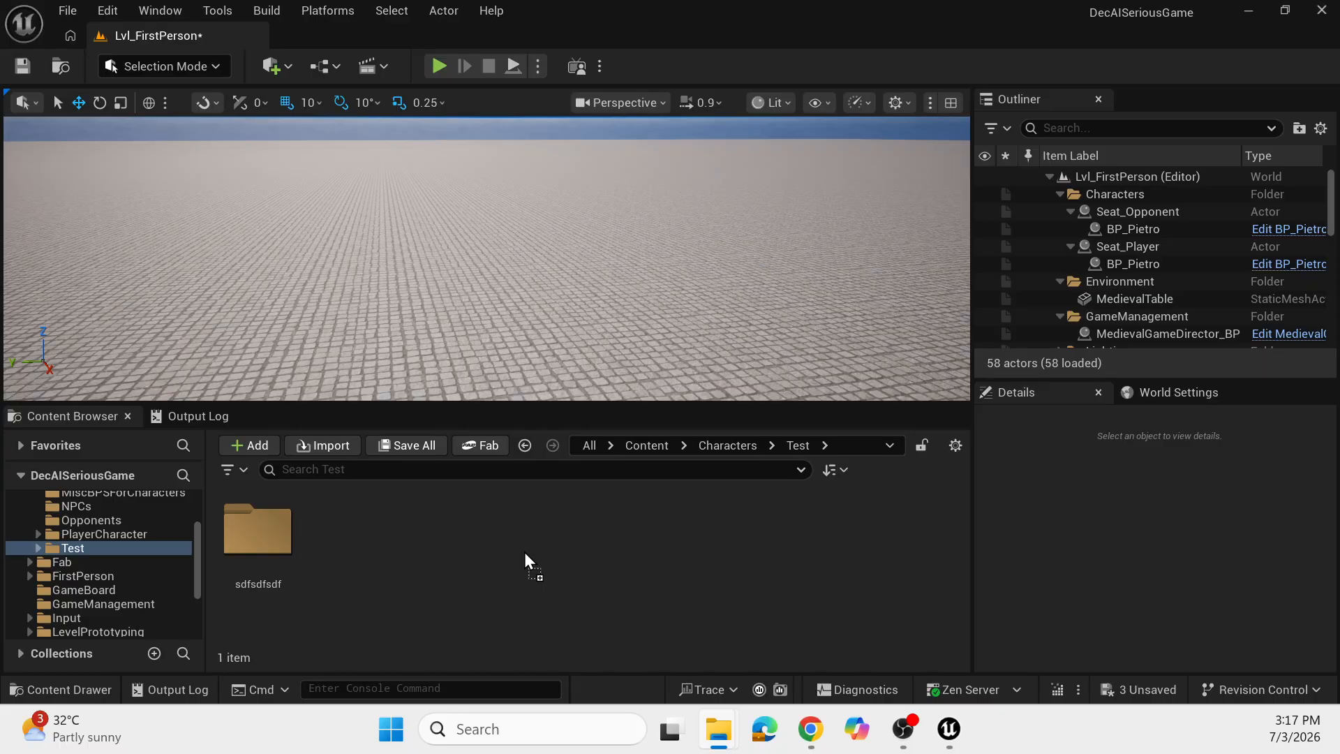
Start importing TempModule8.fbx into the Test folder and show the general settings in an enlarged import dialog.
left_click_drag(525, 553, 525, 554)
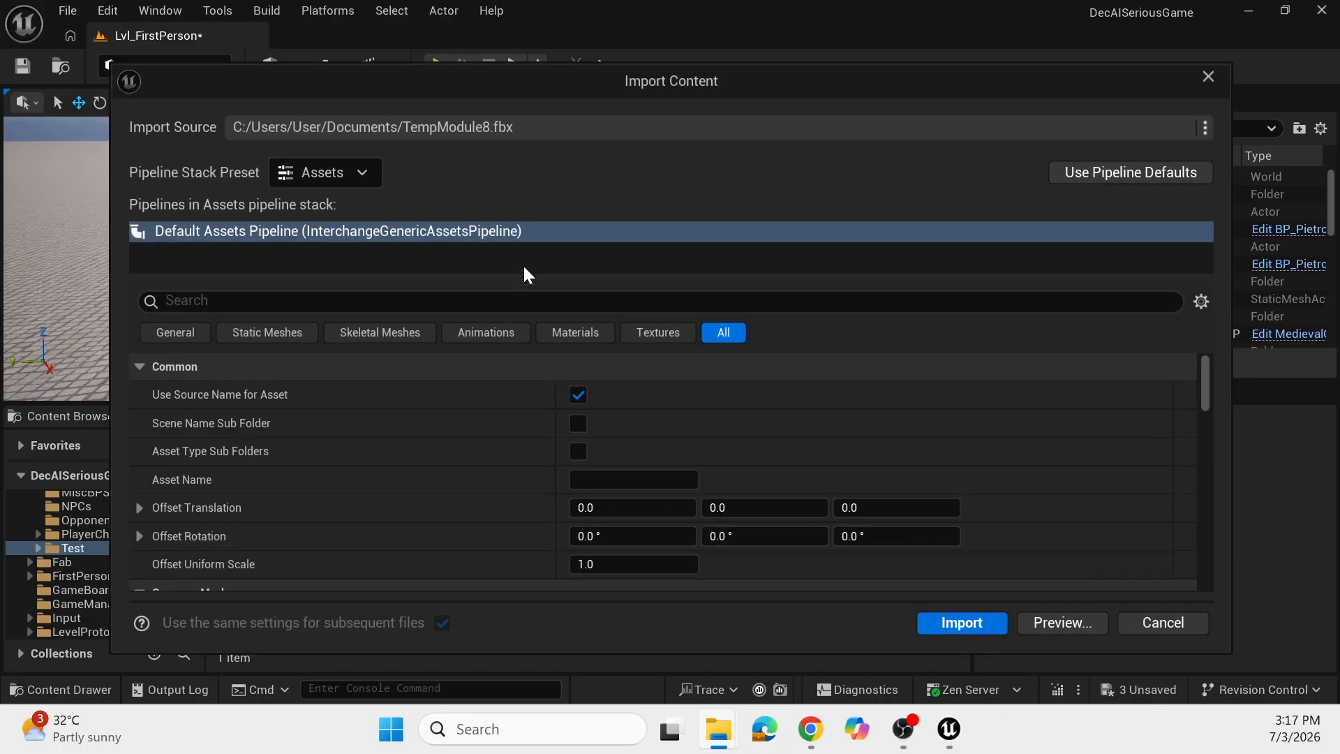
left_click_drag(610, 84, 618, 33)
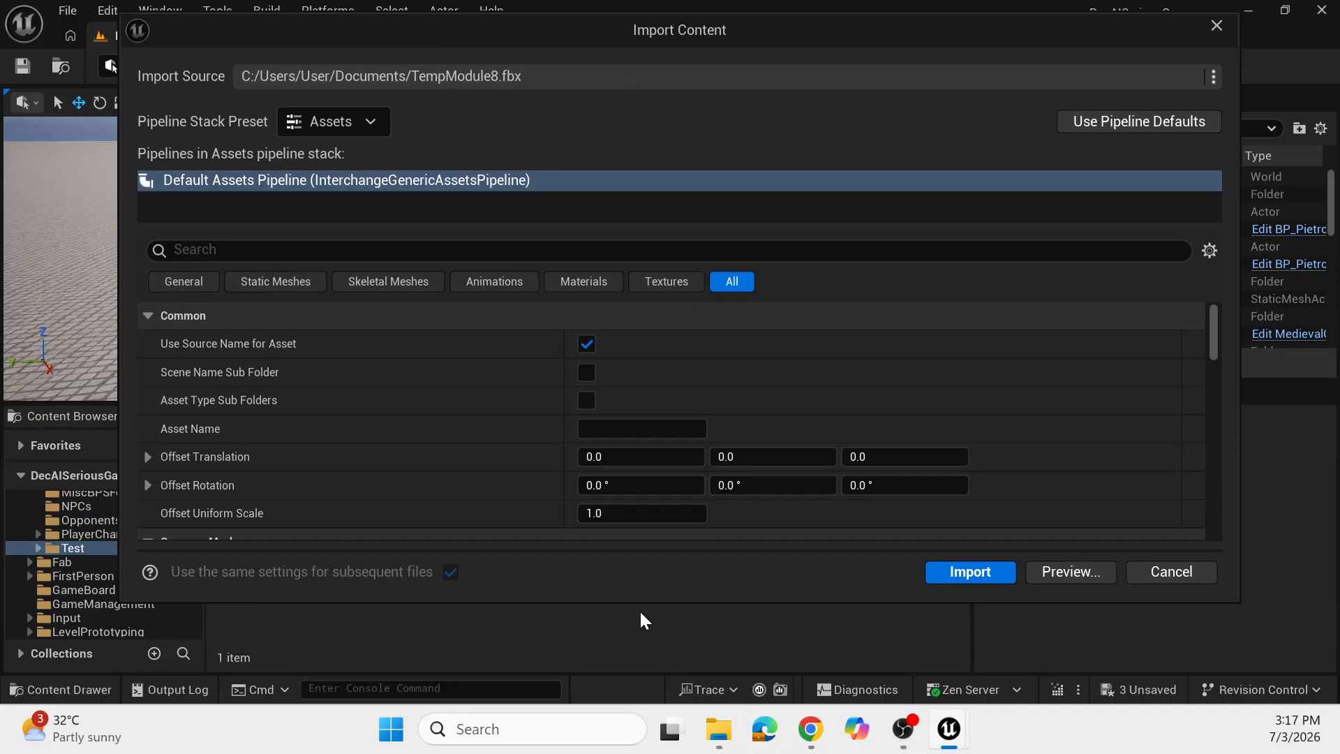
left_click_drag(650, 601, 635, 638)
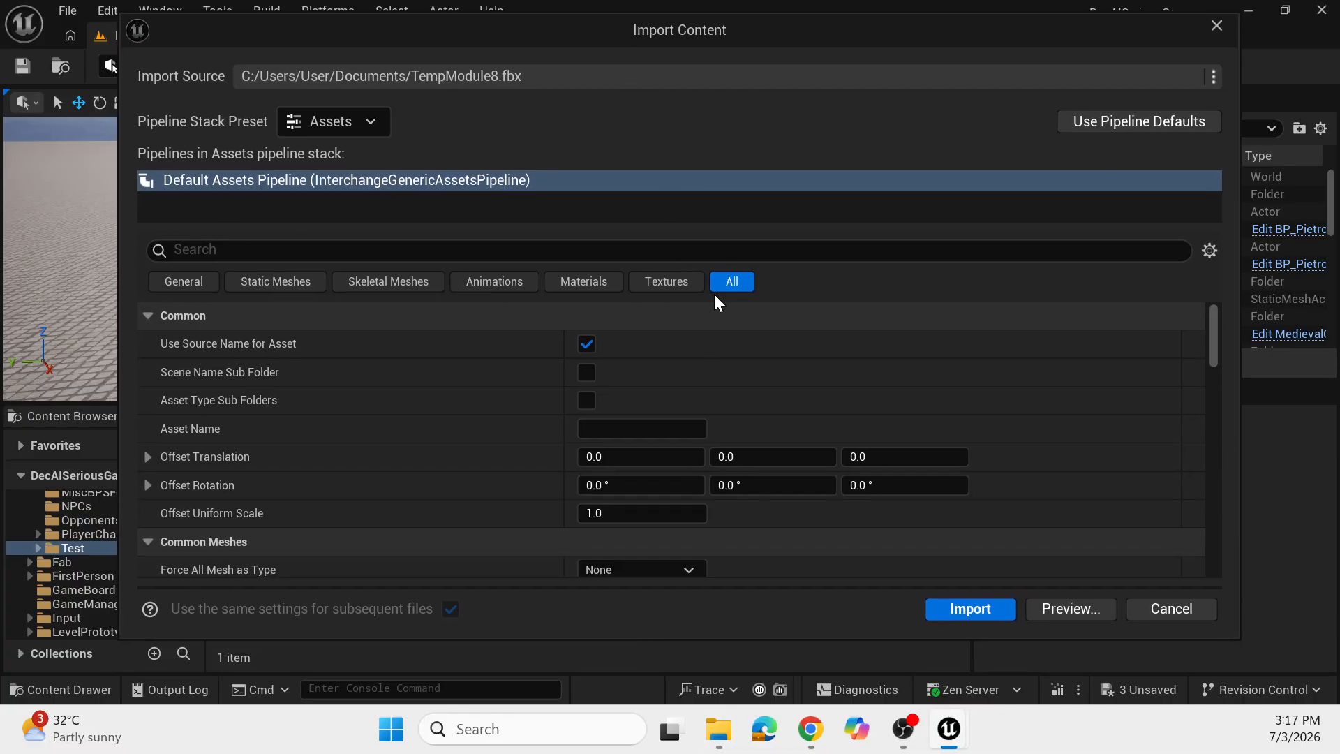
left_click(184, 281)
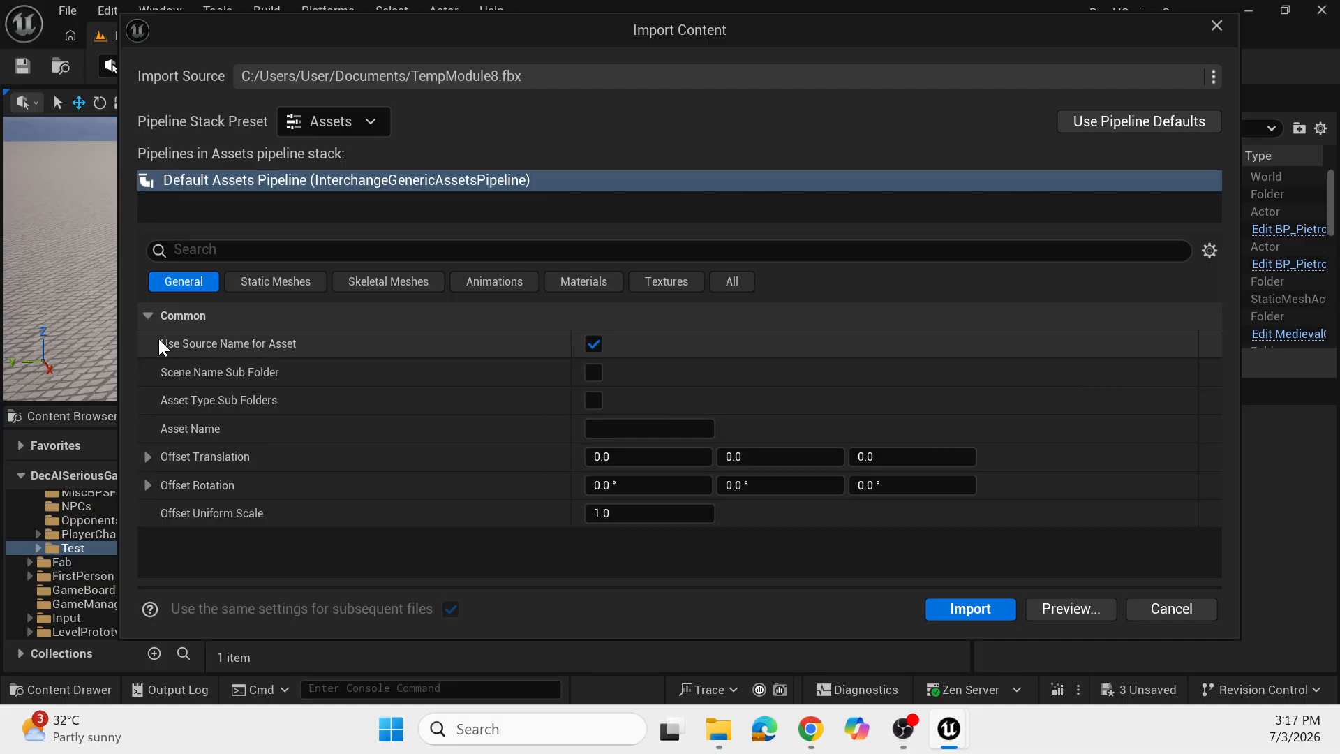
left_click(599, 344)
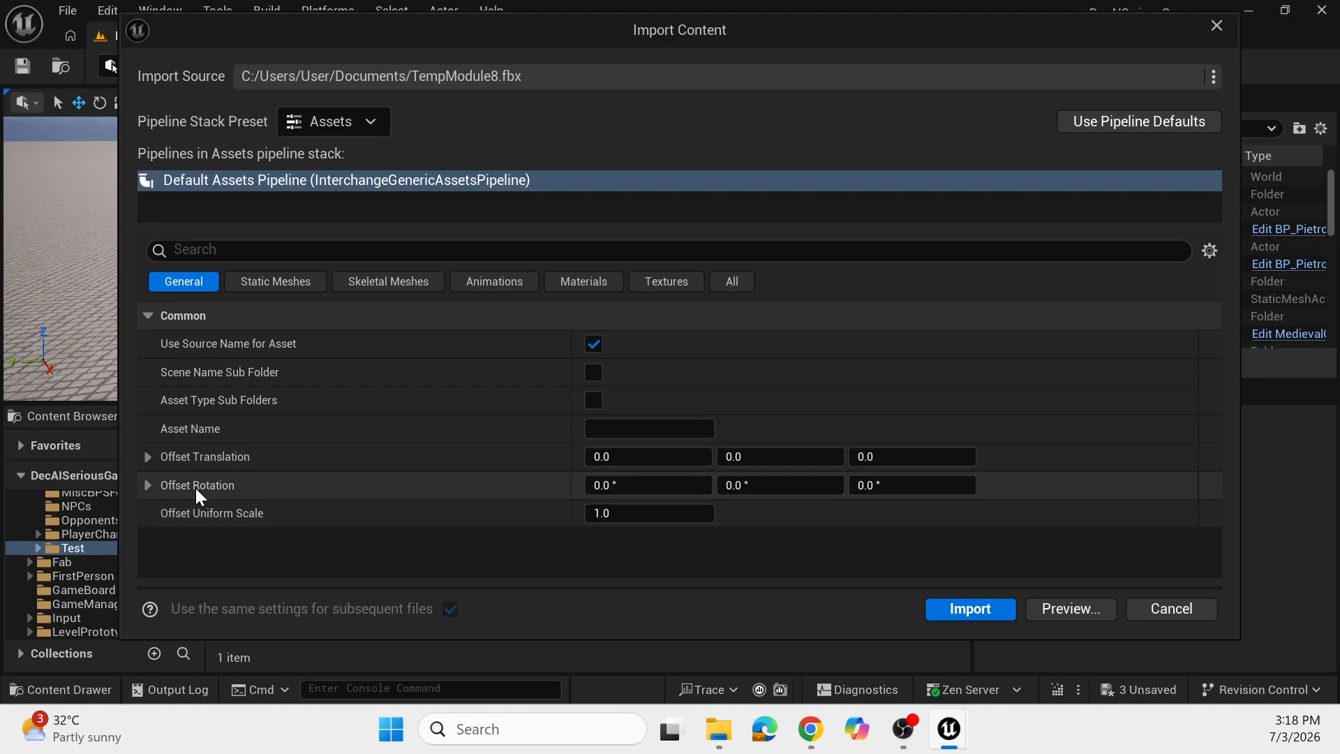
Set Force All Mesh as Type to Skeletal Mesh for the FBX import.
left_click(292, 282)
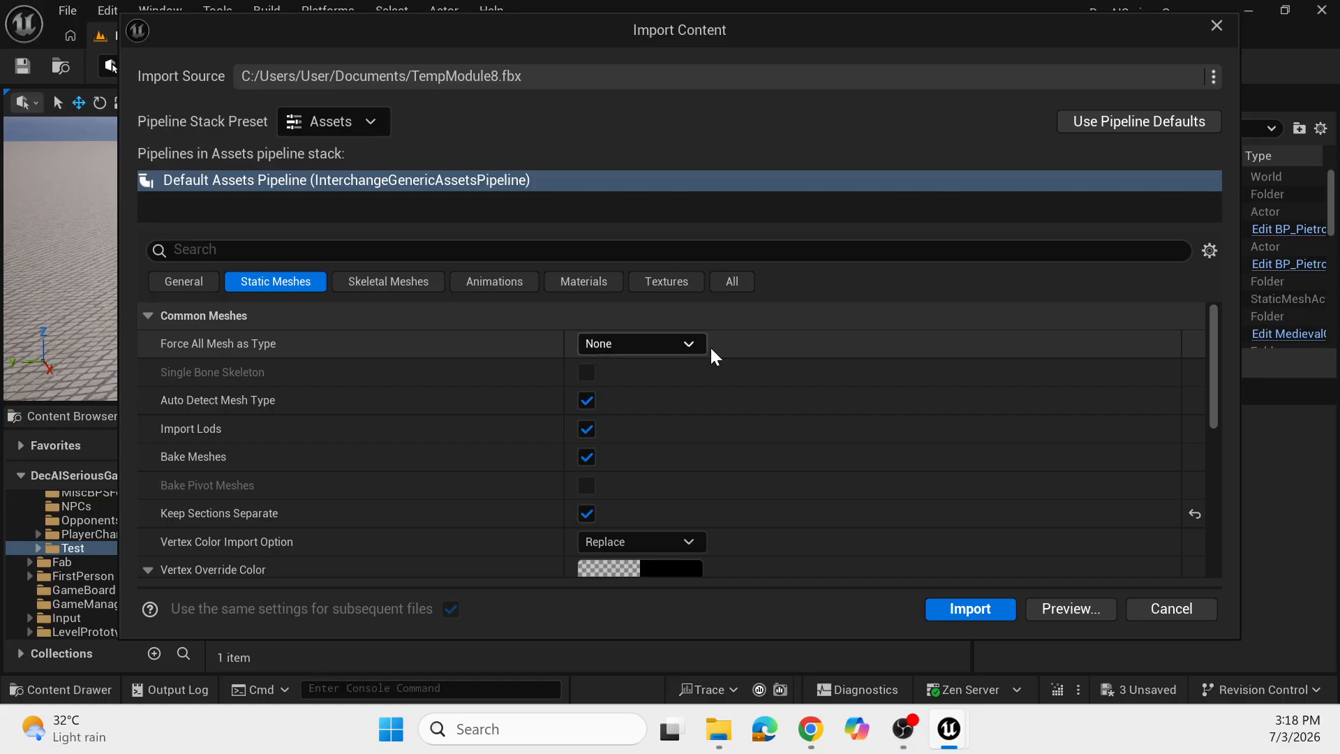
left_click(618, 341)
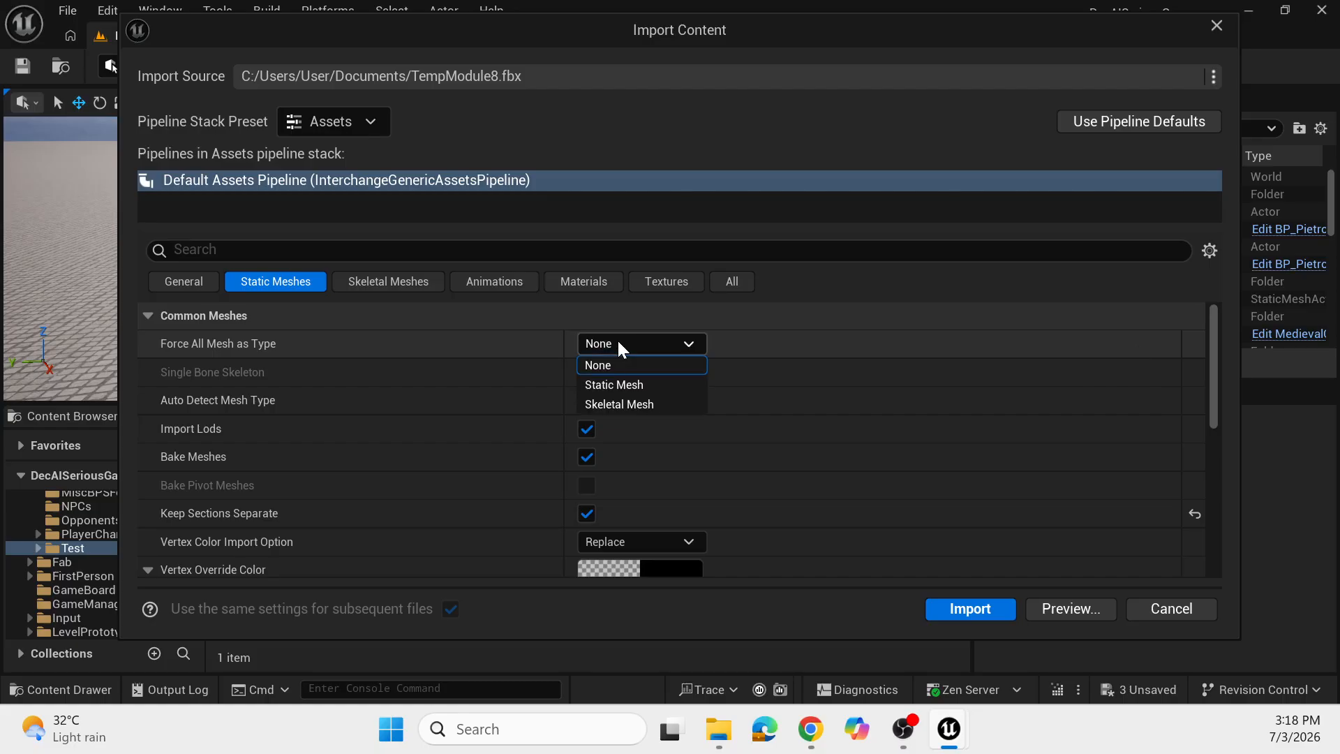
left_click(620, 403)
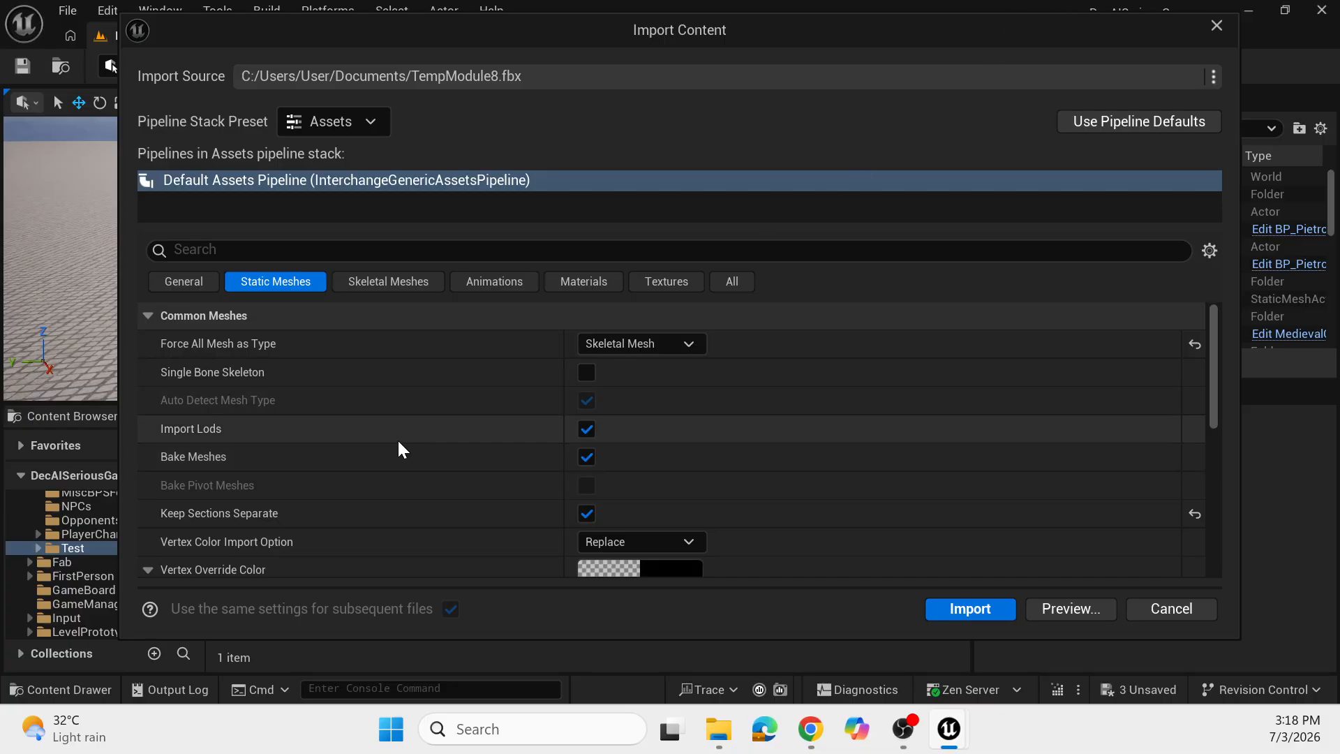
Examine the remaining common and static mesh import options, including the Build settings for normals, tangents and UVs.
scroll(398, 446, "down", 4)
scroll(417, 515, "down", 4)
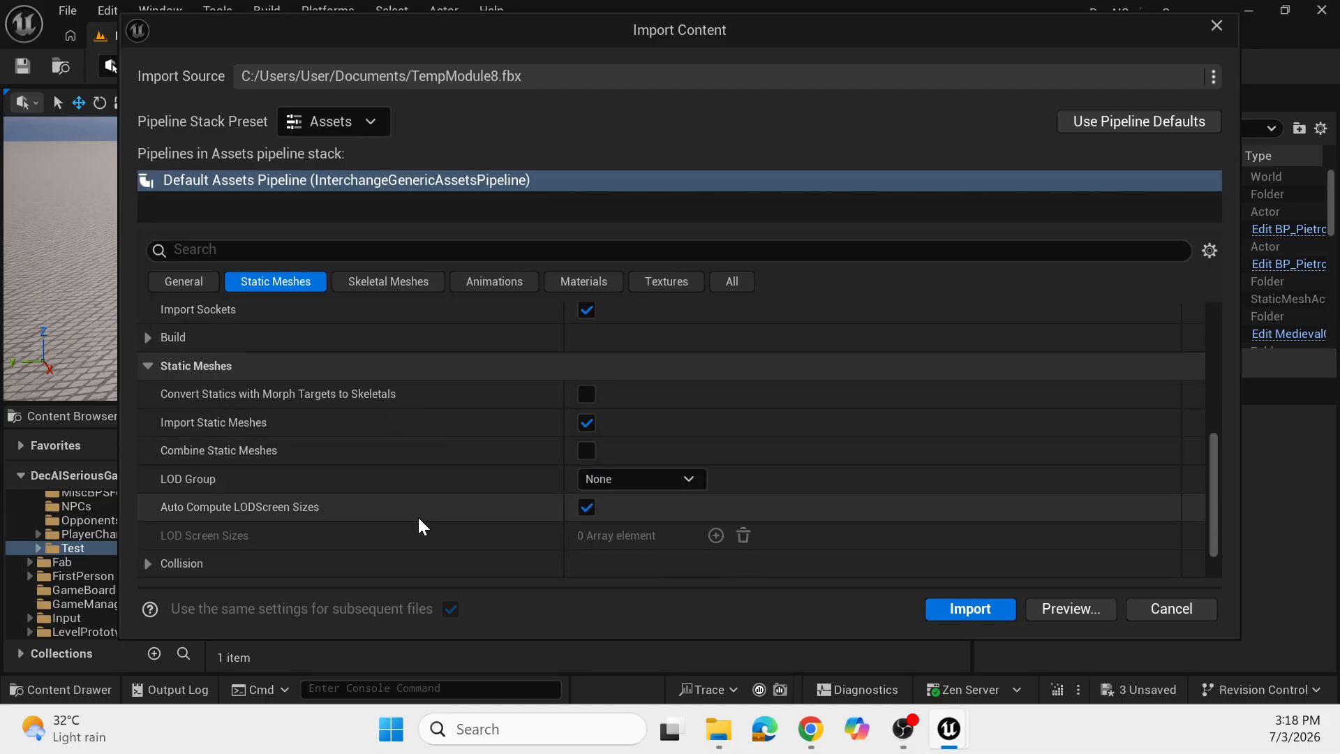
scroll(417, 516, "up", 3)
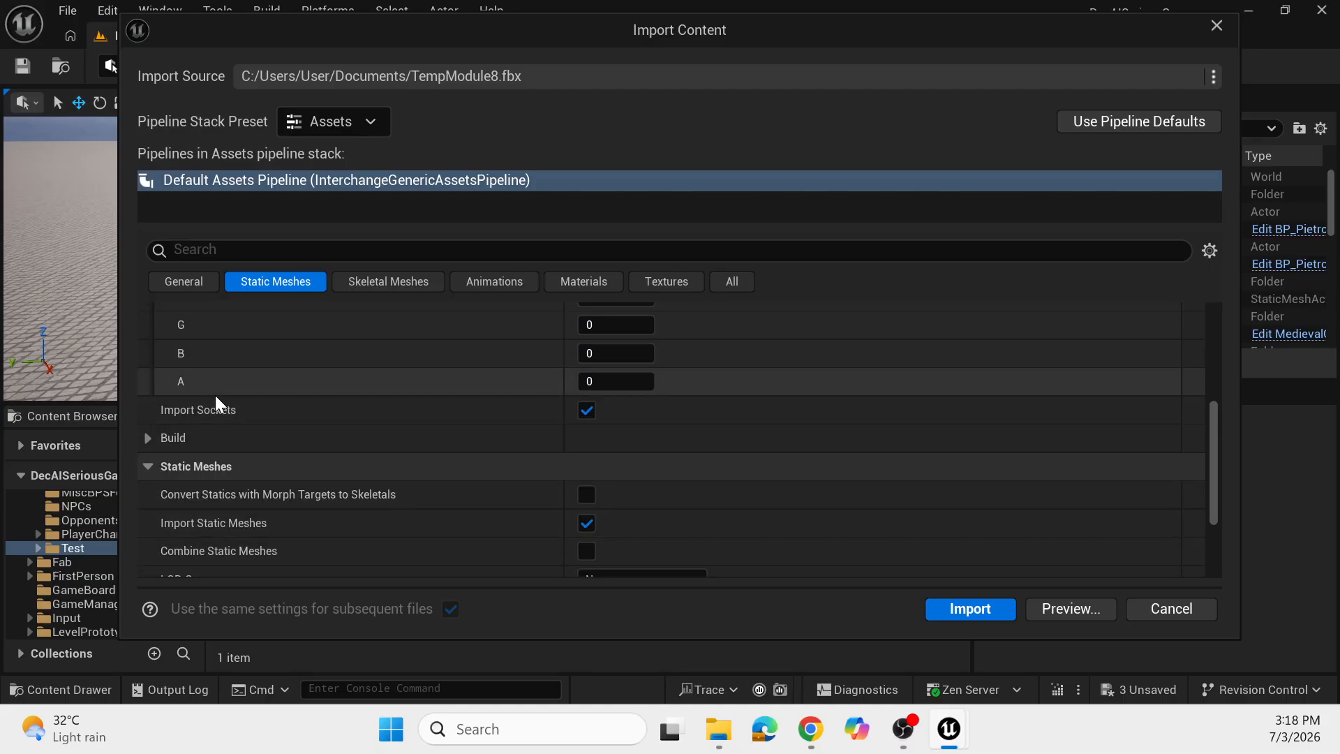
scroll(407, 488, "down", 2)
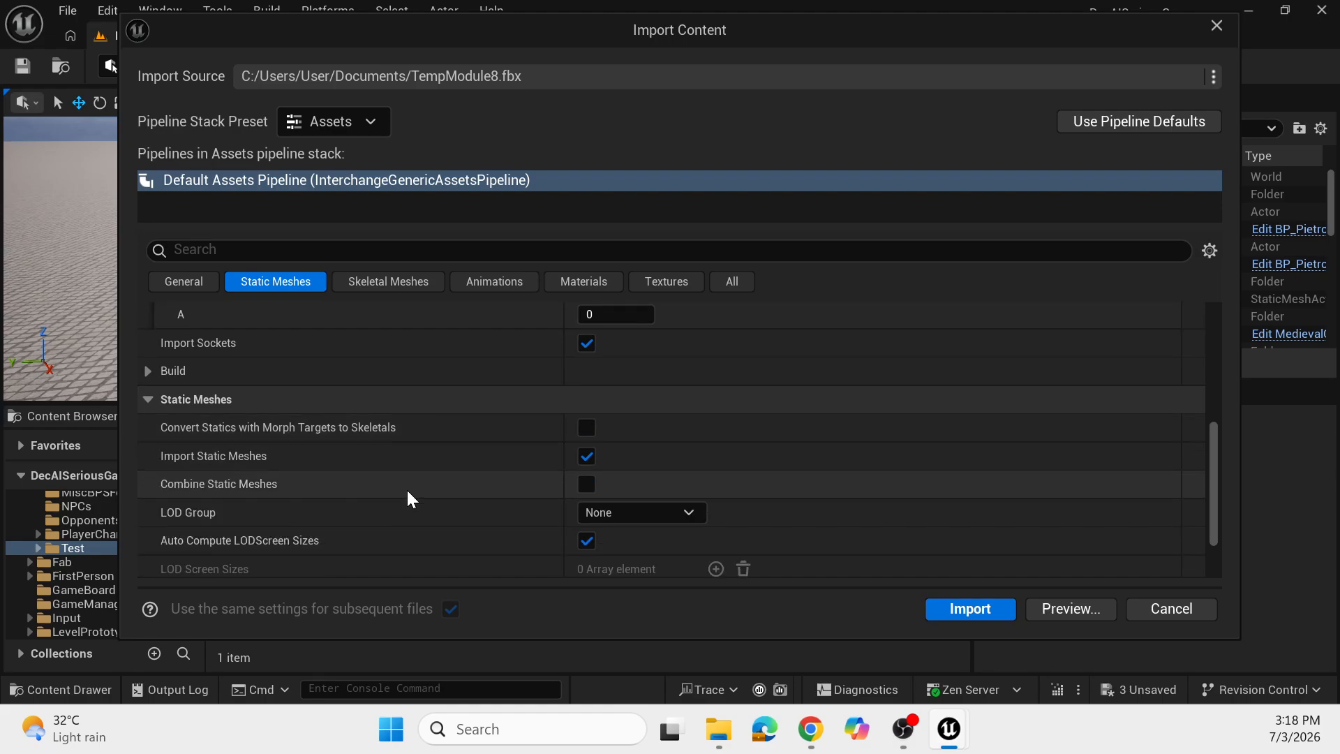
scroll(406, 488, "up", 1)
left_click(149, 405)
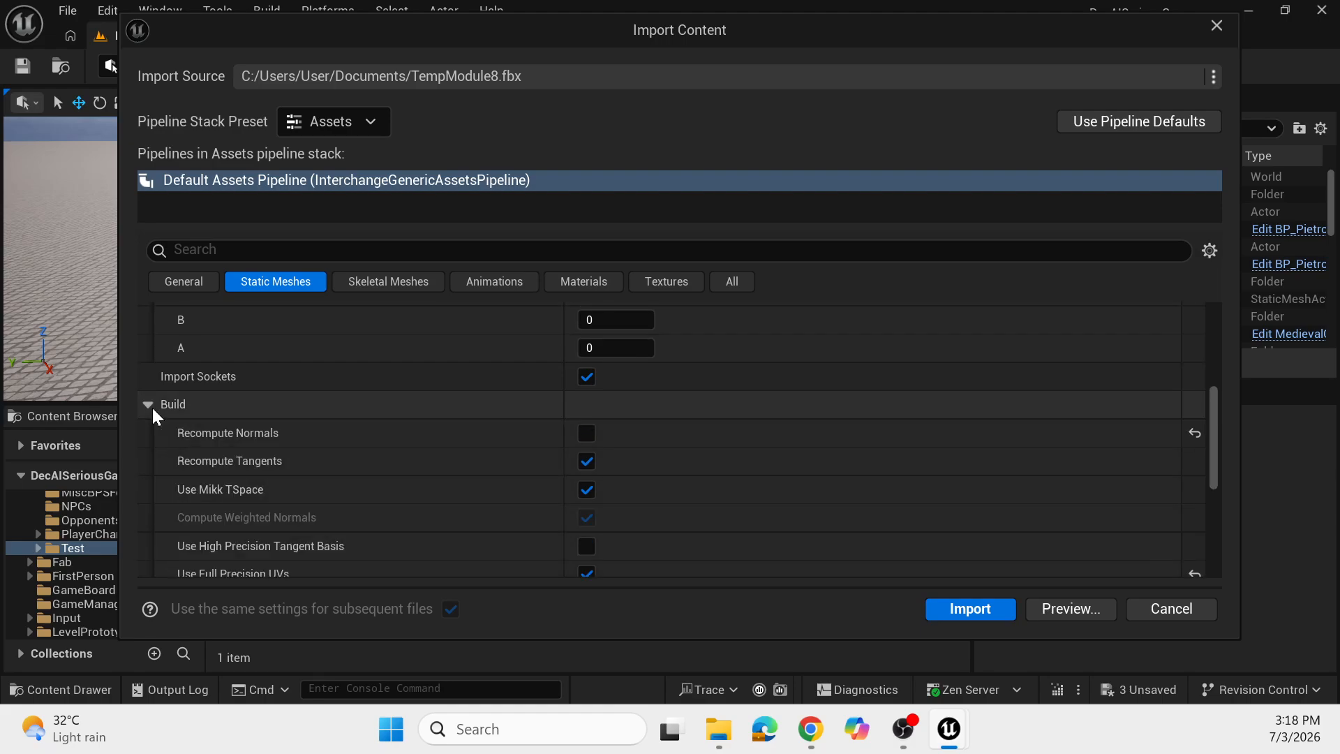
scroll(292, 502, "down", 1)
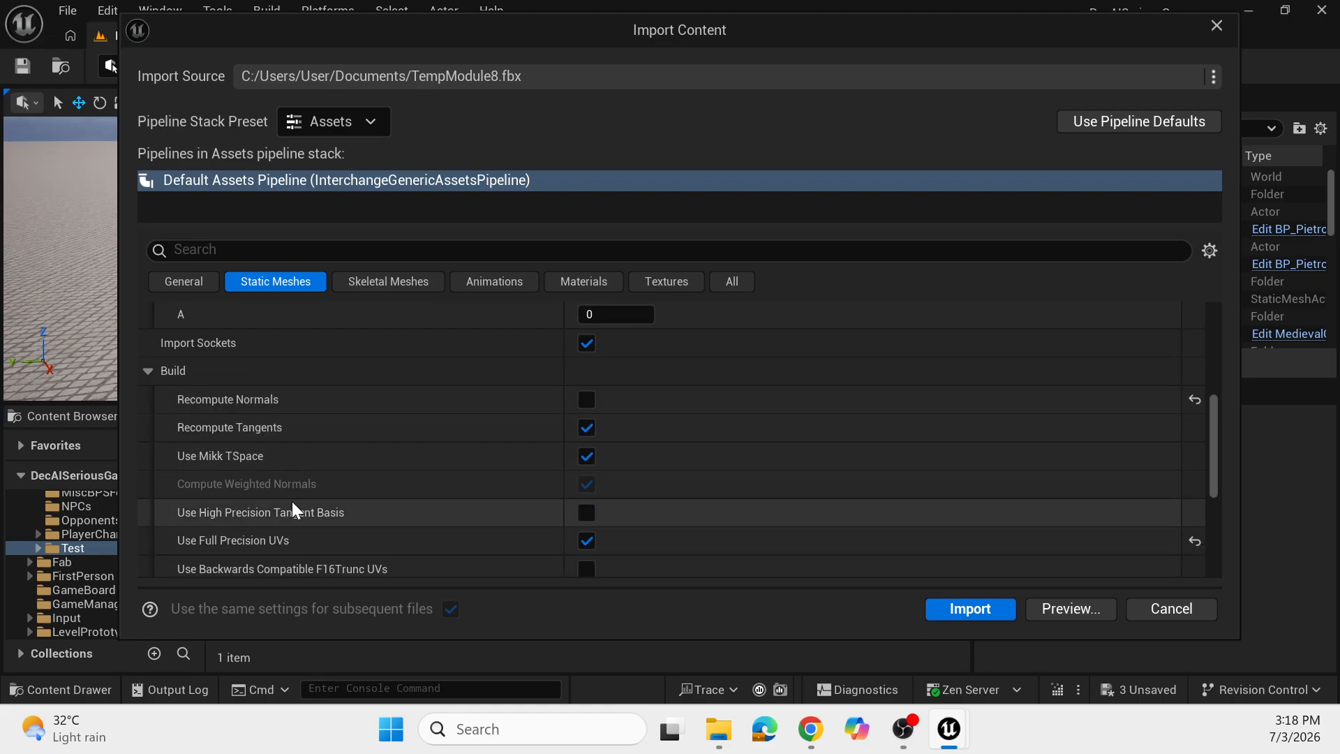
scroll(292, 501, "down", 1)
scroll(291, 502, "up", 2)
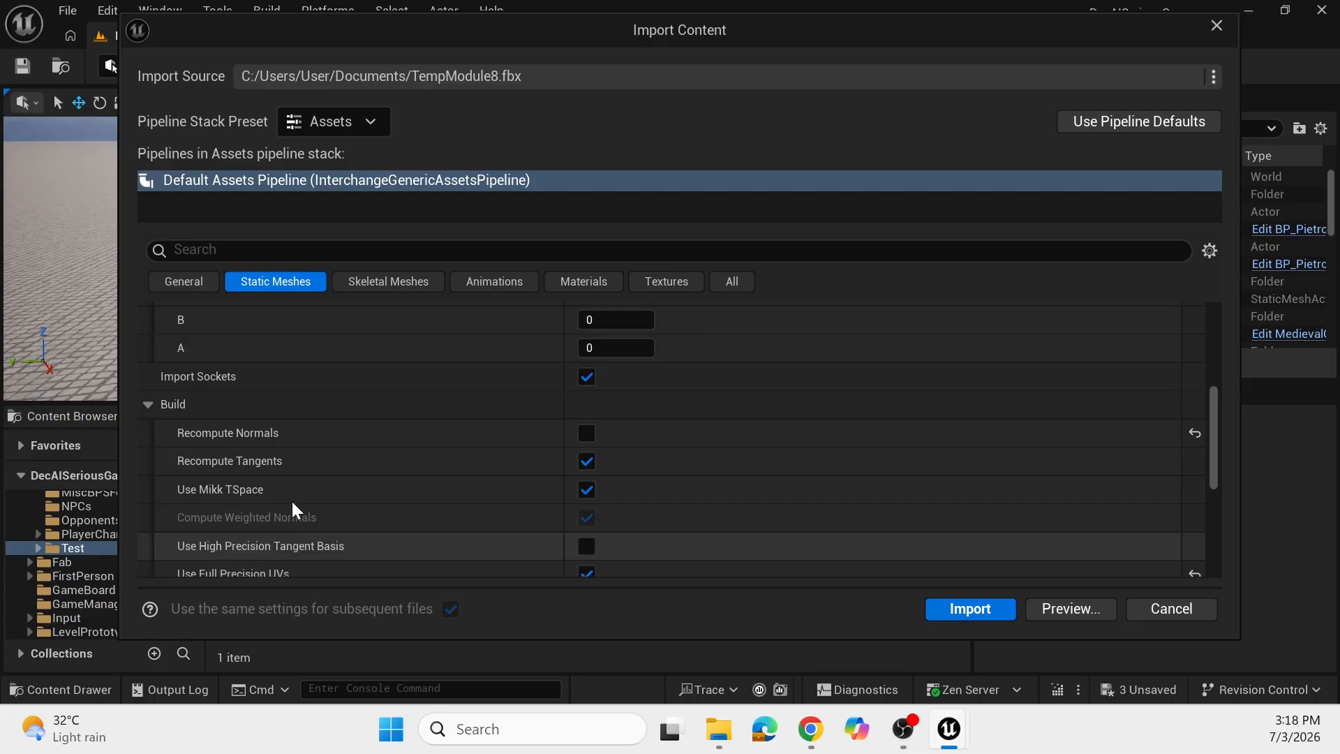
scroll(291, 500, "down", 1)
left_click(148, 374)
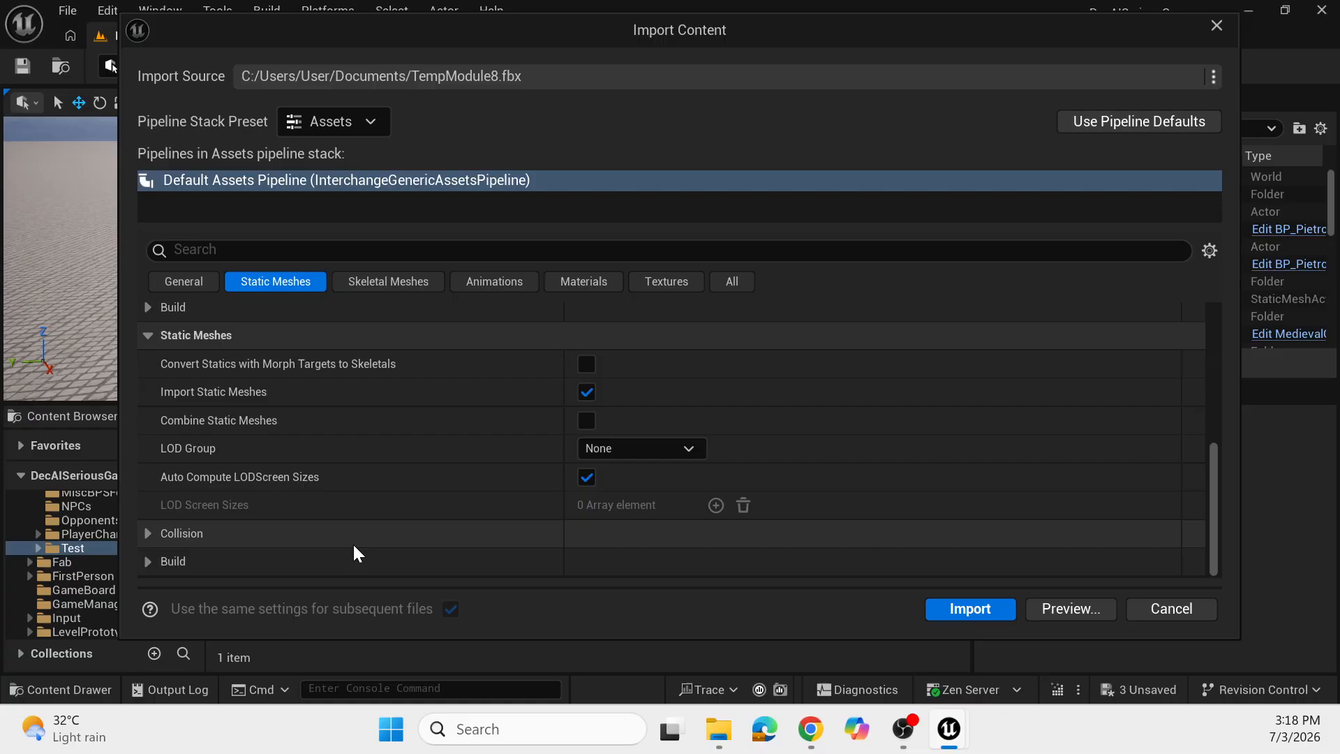
scroll(508, 513, "up", 6)
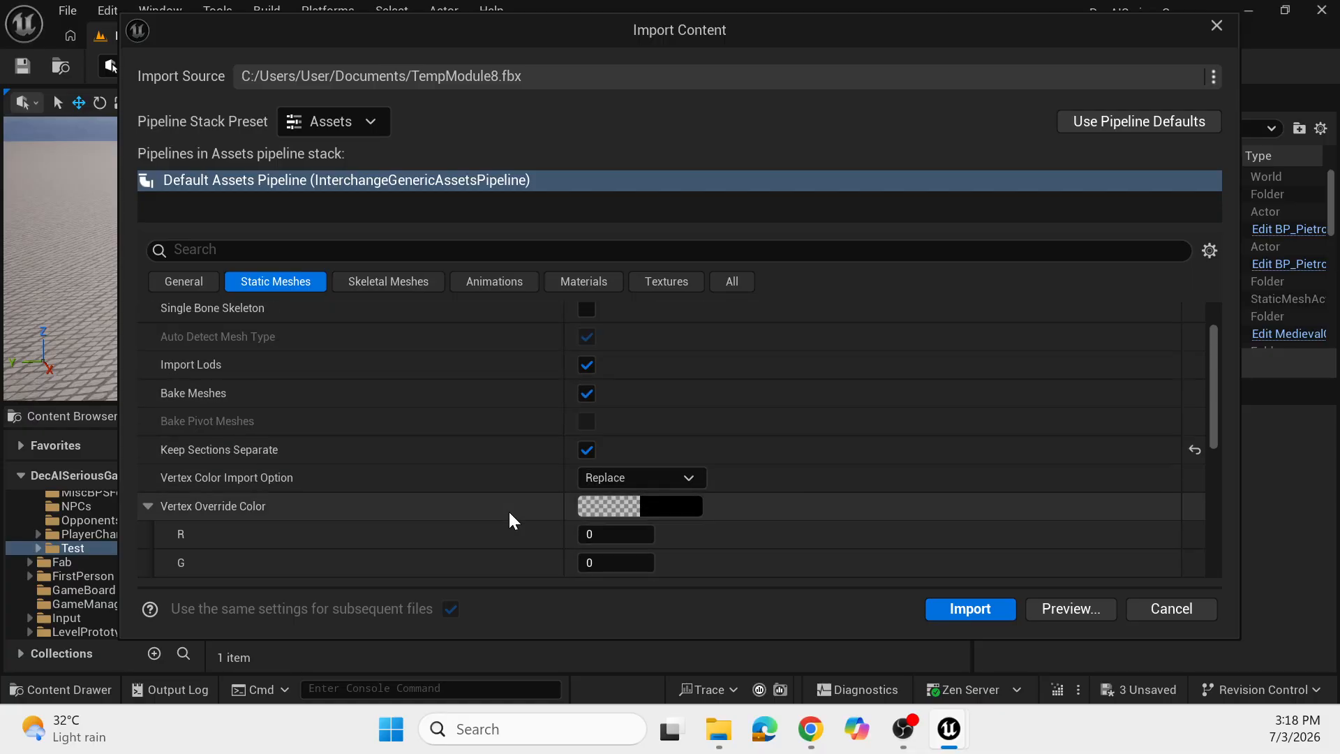
scroll(508, 516, "up", 2)
Compare the Force All Mesh as Type setting between the static mesh and skeletal mesh import options.
left_click(618, 344)
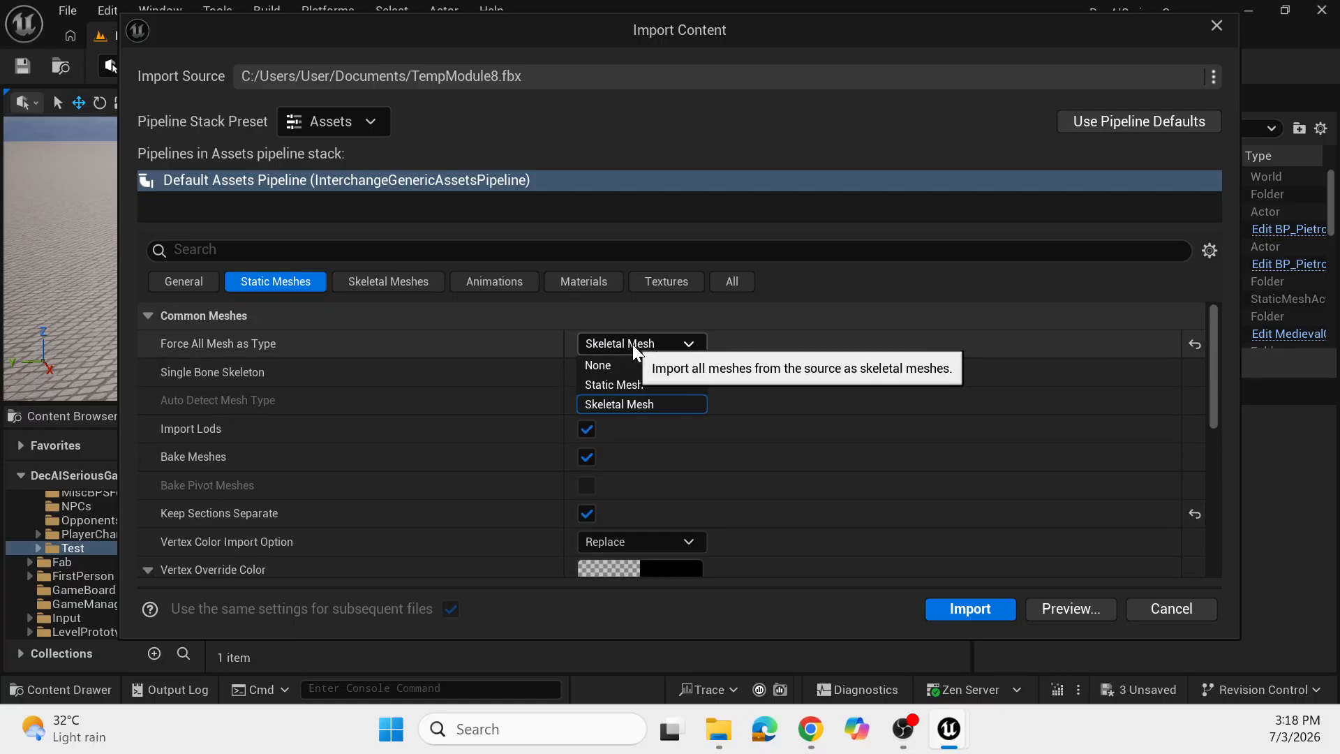
left_click(632, 345)
left_click(382, 279)
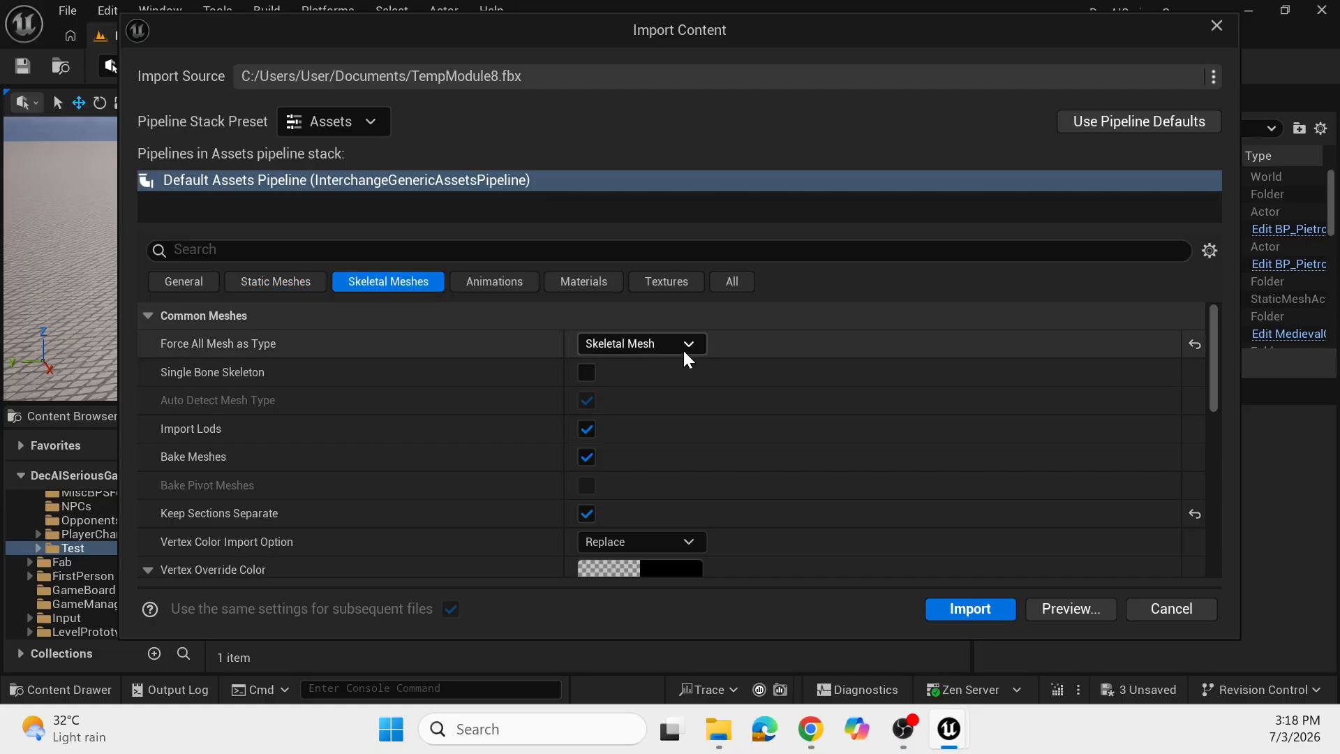
left_click(631, 345)
left_click(637, 345)
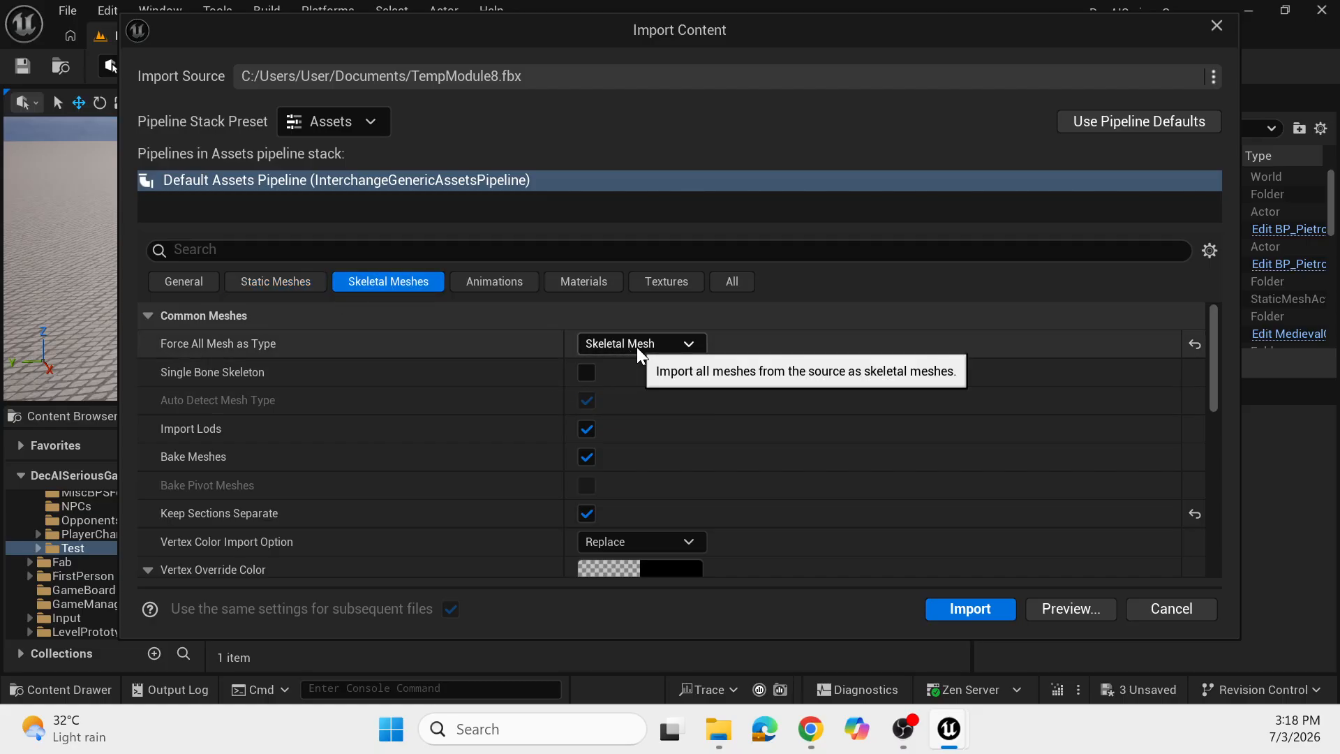
left_click(307, 279)
left_click(374, 279)
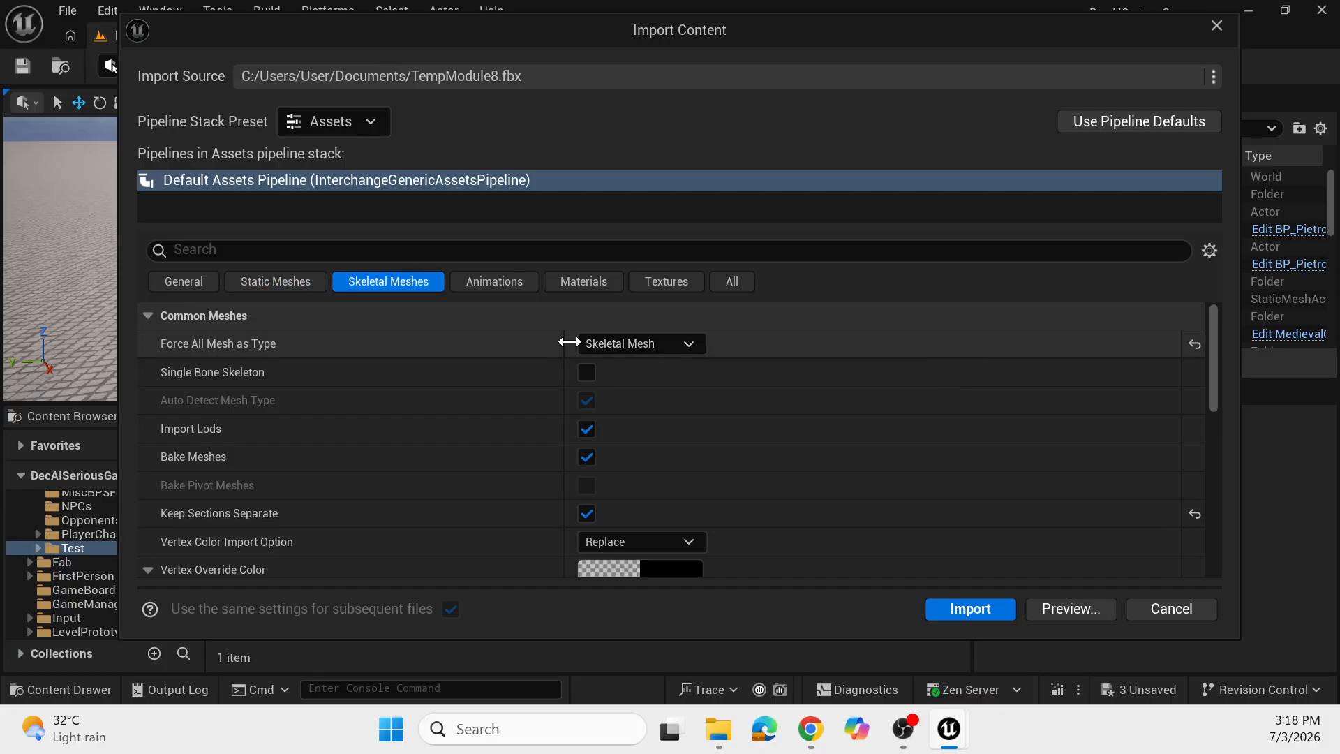
Review the animation import options, including the skeleton assignment, bone tracks, animation length and sample rate.
left_click(516, 284)
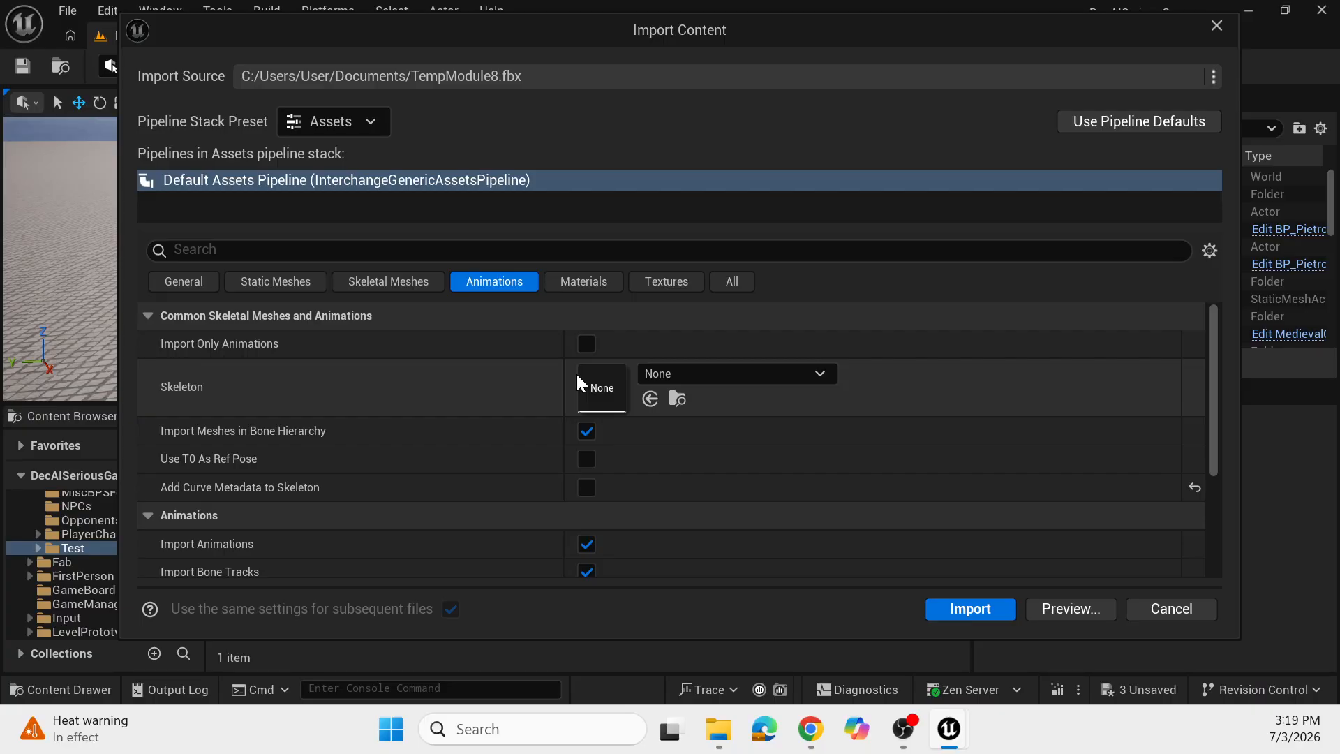
scroll(450, 439, "down", 1)
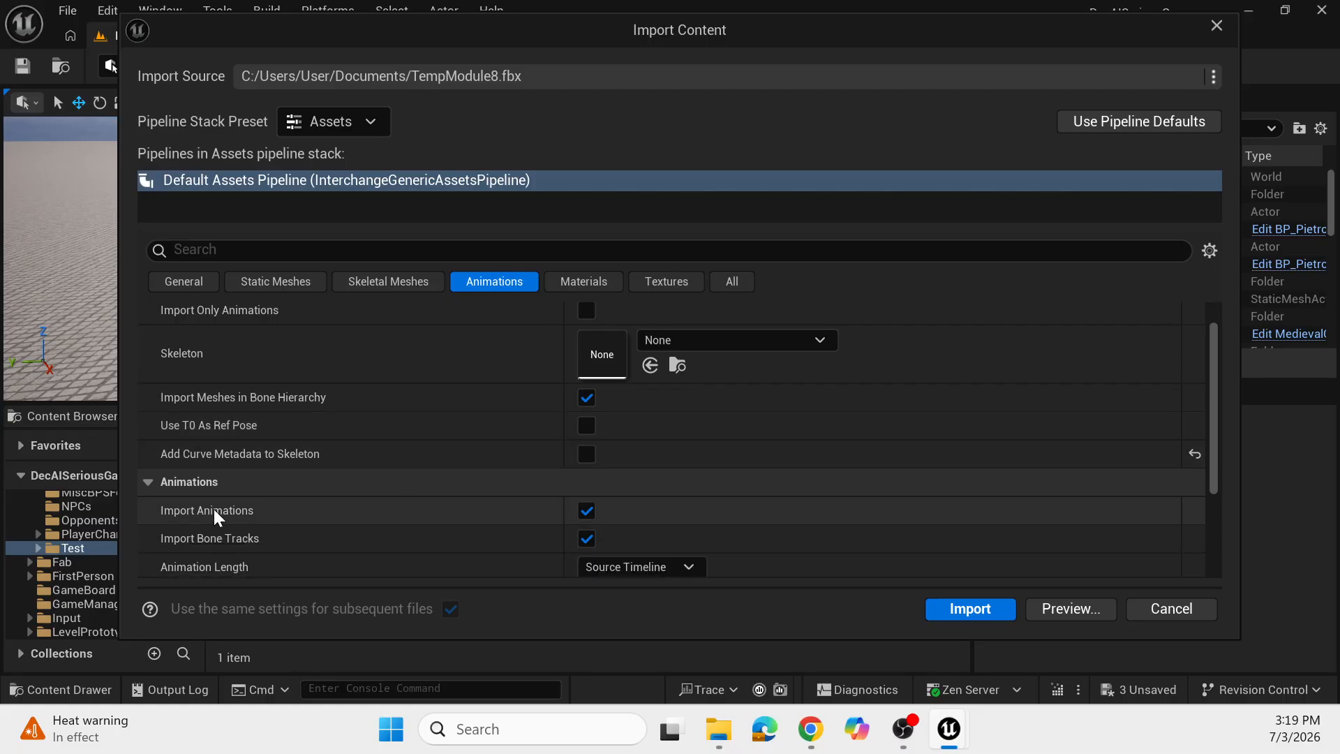
scroll(588, 515, "down", 2)
scroll(558, 537, "down", 1)
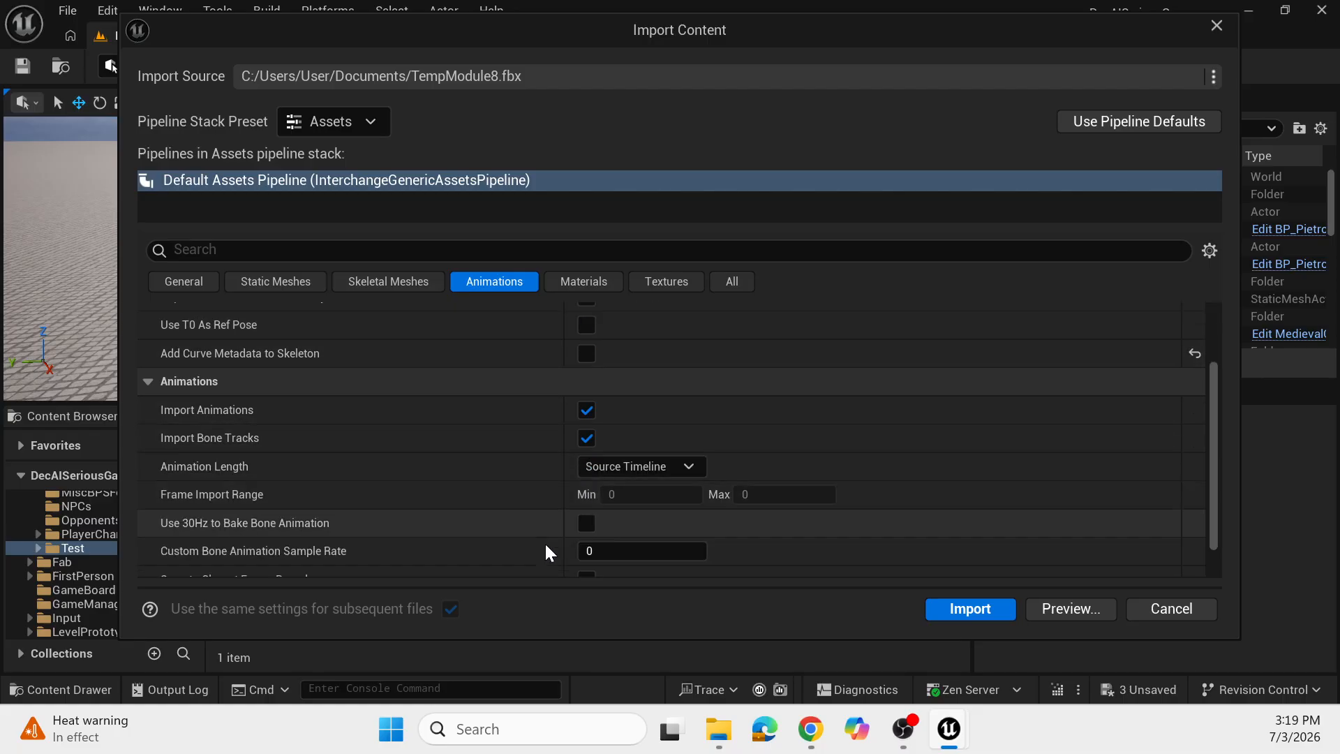
scroll(544, 543, "down", 1)
scroll(543, 542, "up", 5)
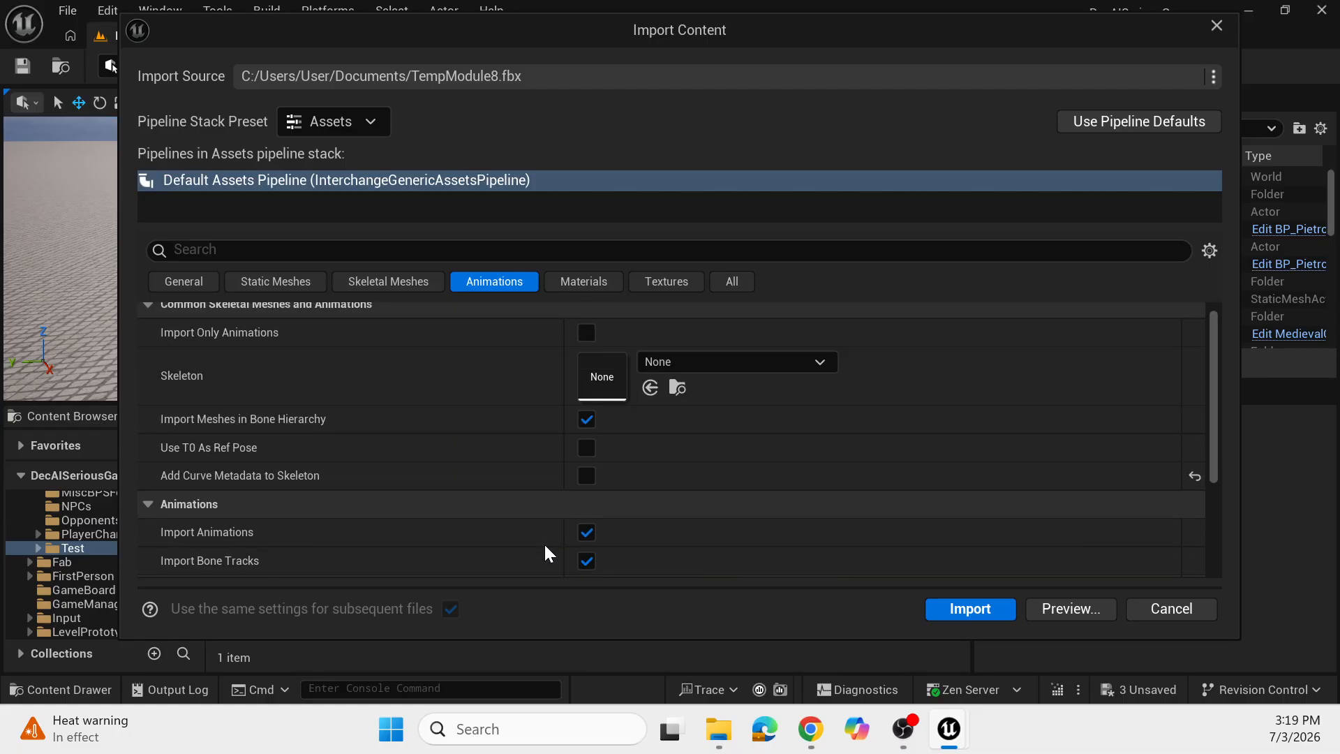
Review the material import settings, including the search location and the material import method.
left_click(596, 276)
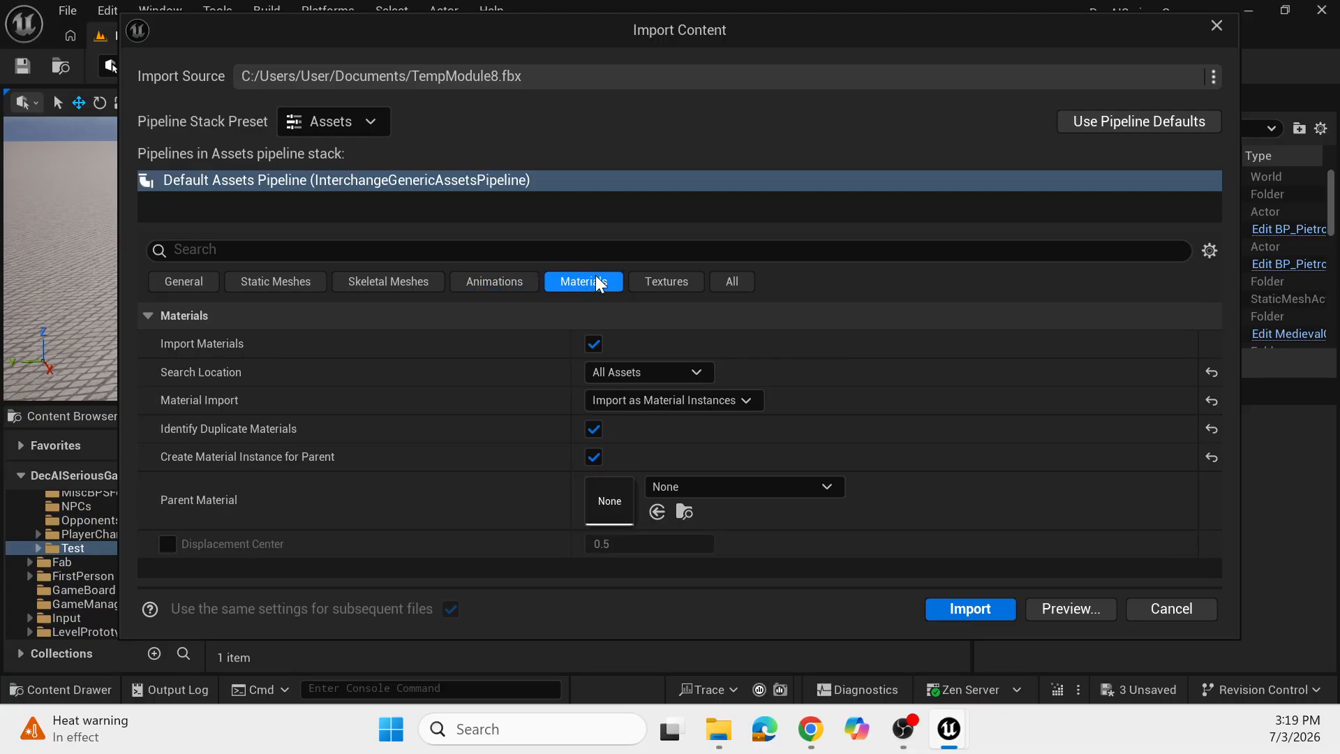
left_click(645, 375)
left_click(662, 451)
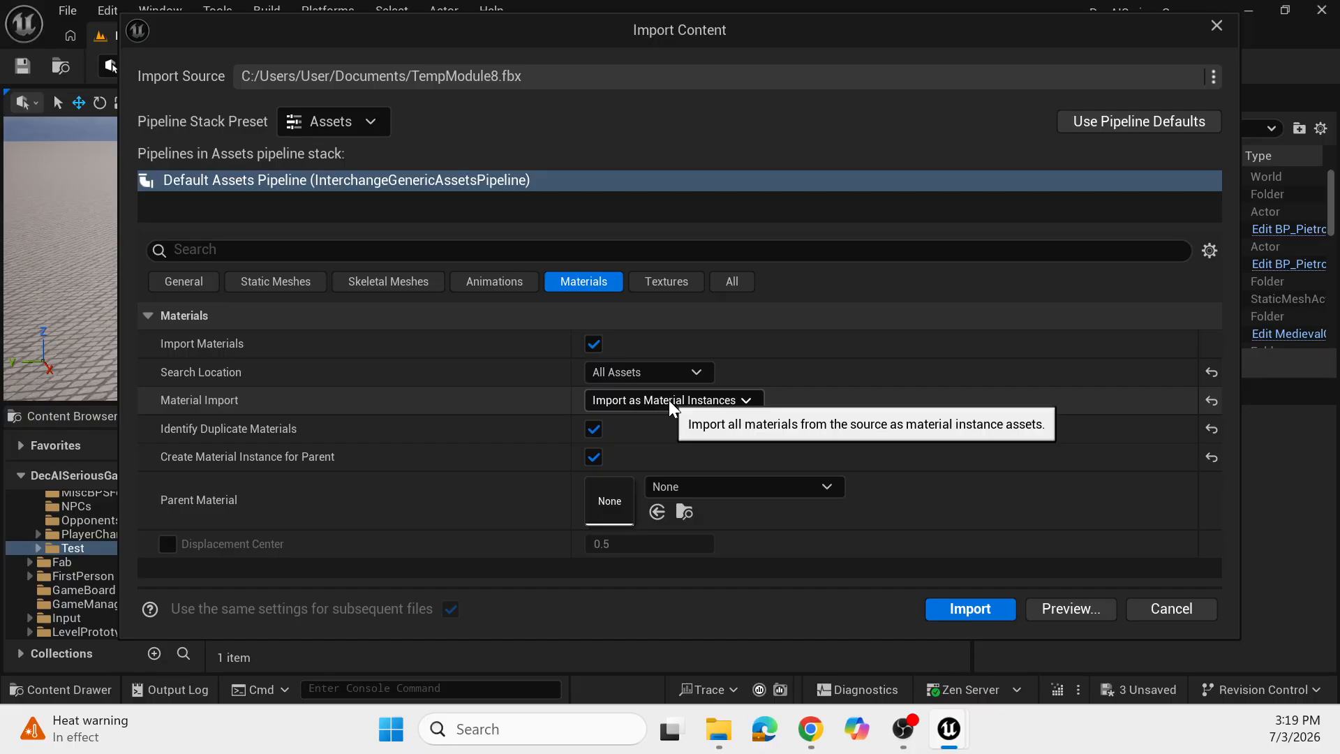
Browse the available materials and assign CASC_CurveEd_MAT as the parent material for the import.
left_click(768, 490)
scroll(782, 425, "down", 3)
scroll(782, 425, "up", 3)
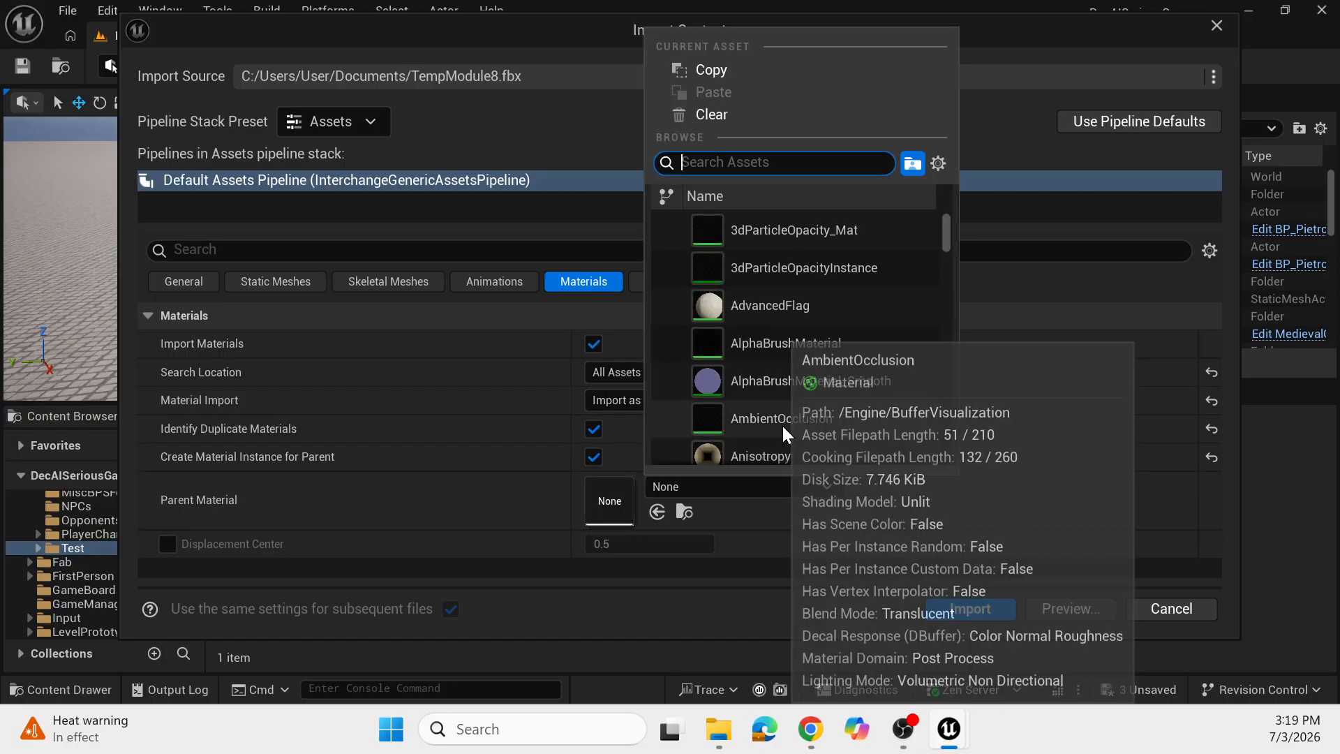
scroll(783, 426, "down", 10)
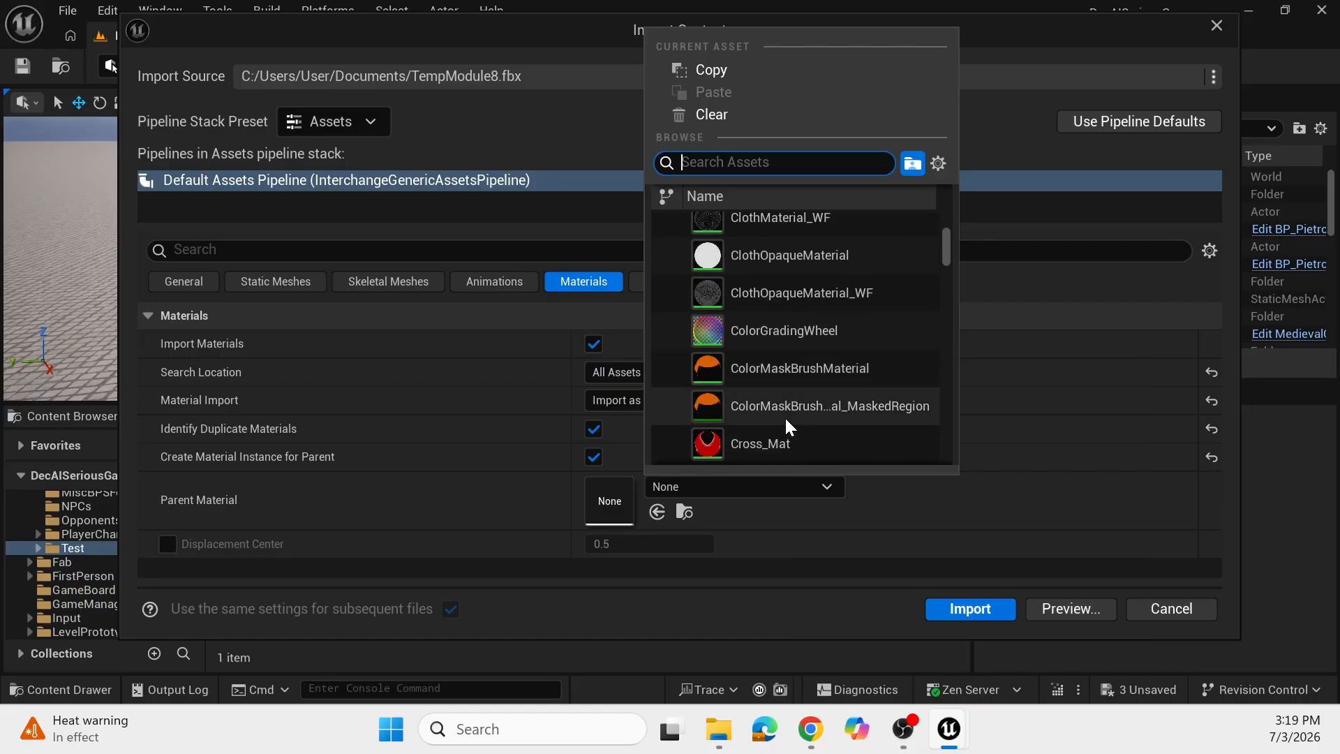
scroll(790, 454, "up", 8)
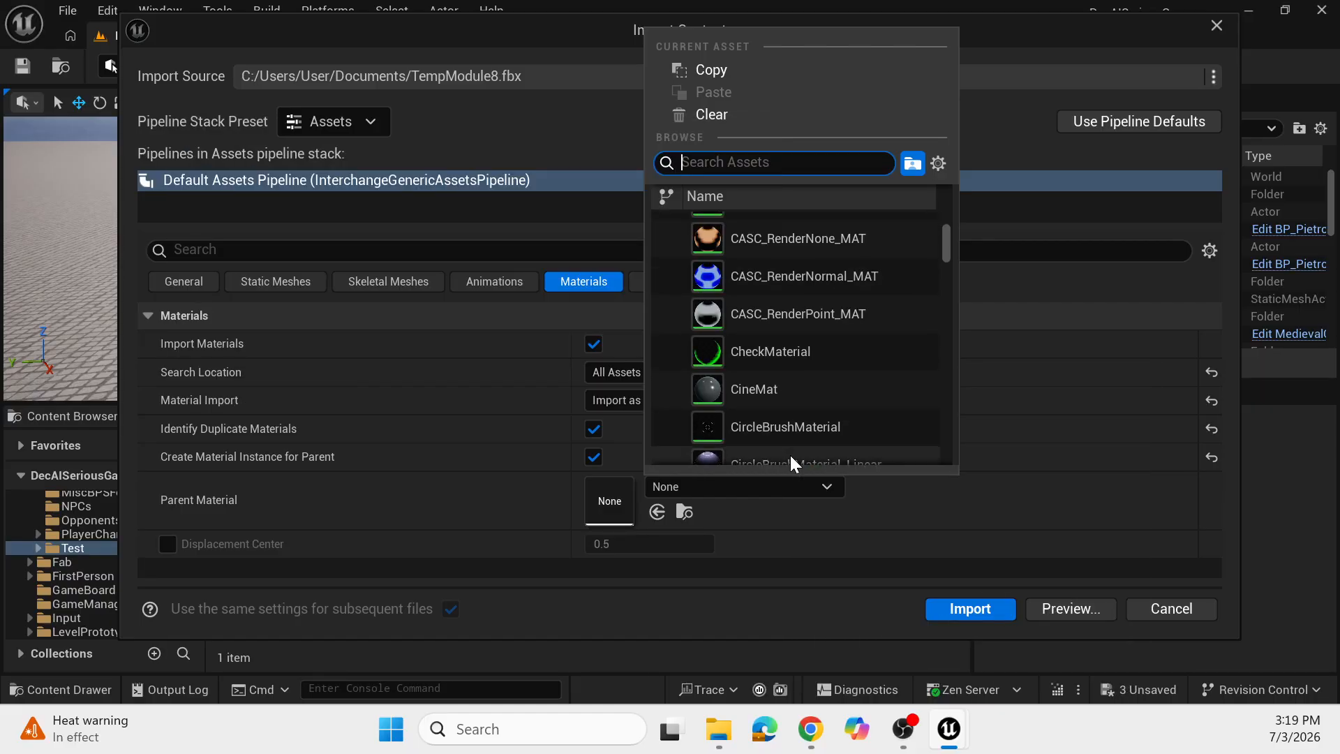
scroll(773, 320, "up", 8)
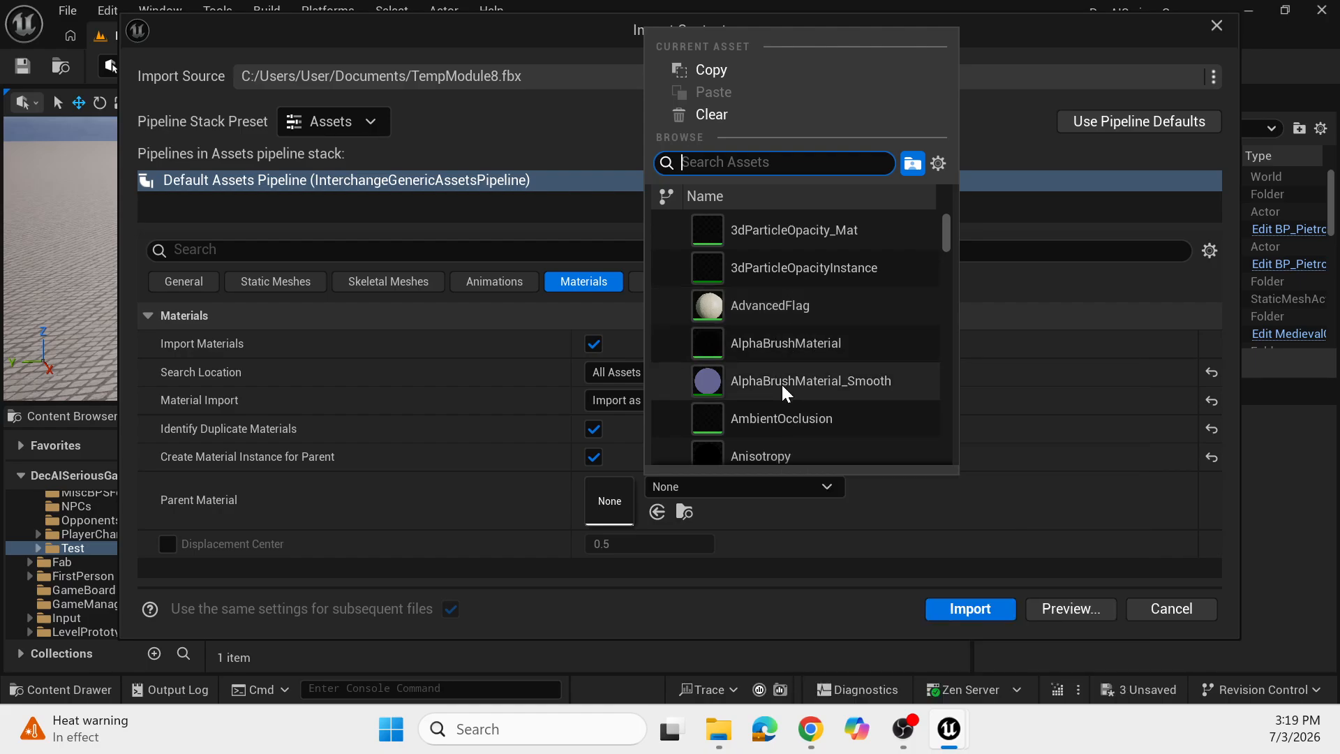
scroll(782, 391, "down", 6)
scroll(781, 407, "down", 3)
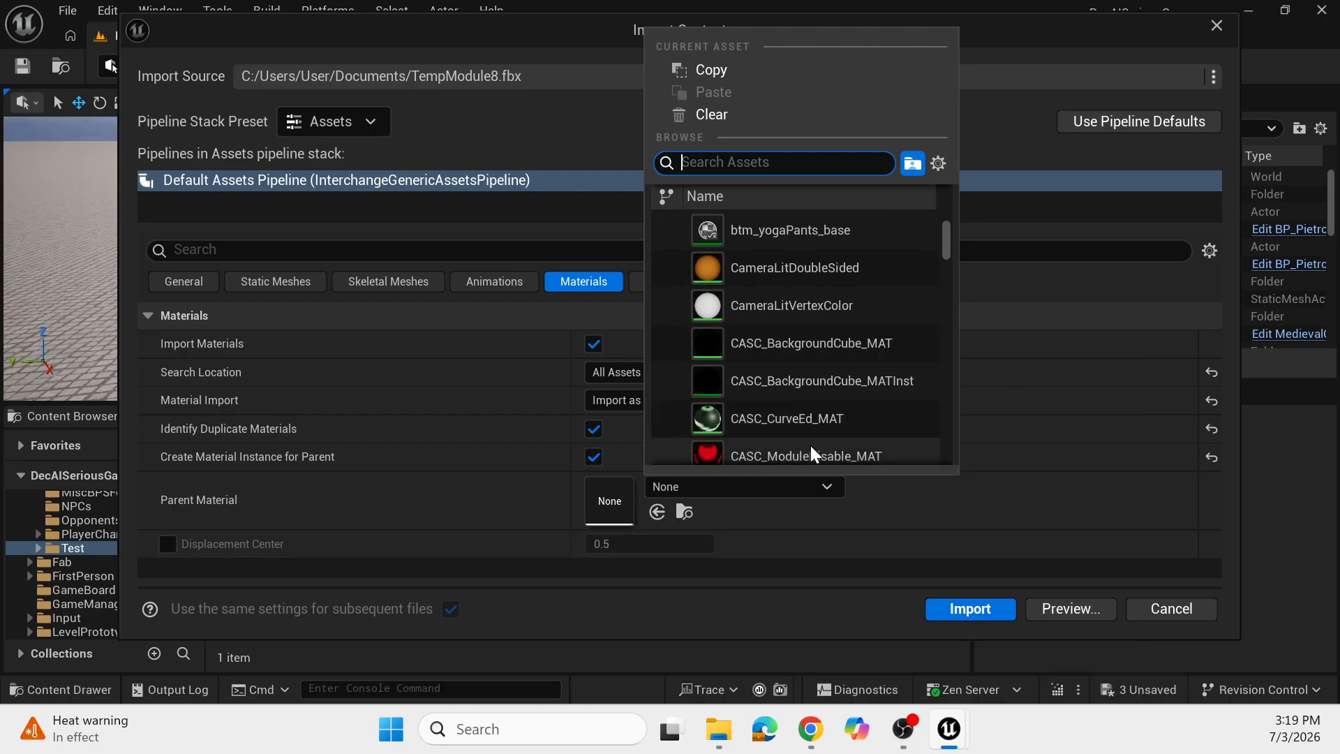
left_click(809, 428)
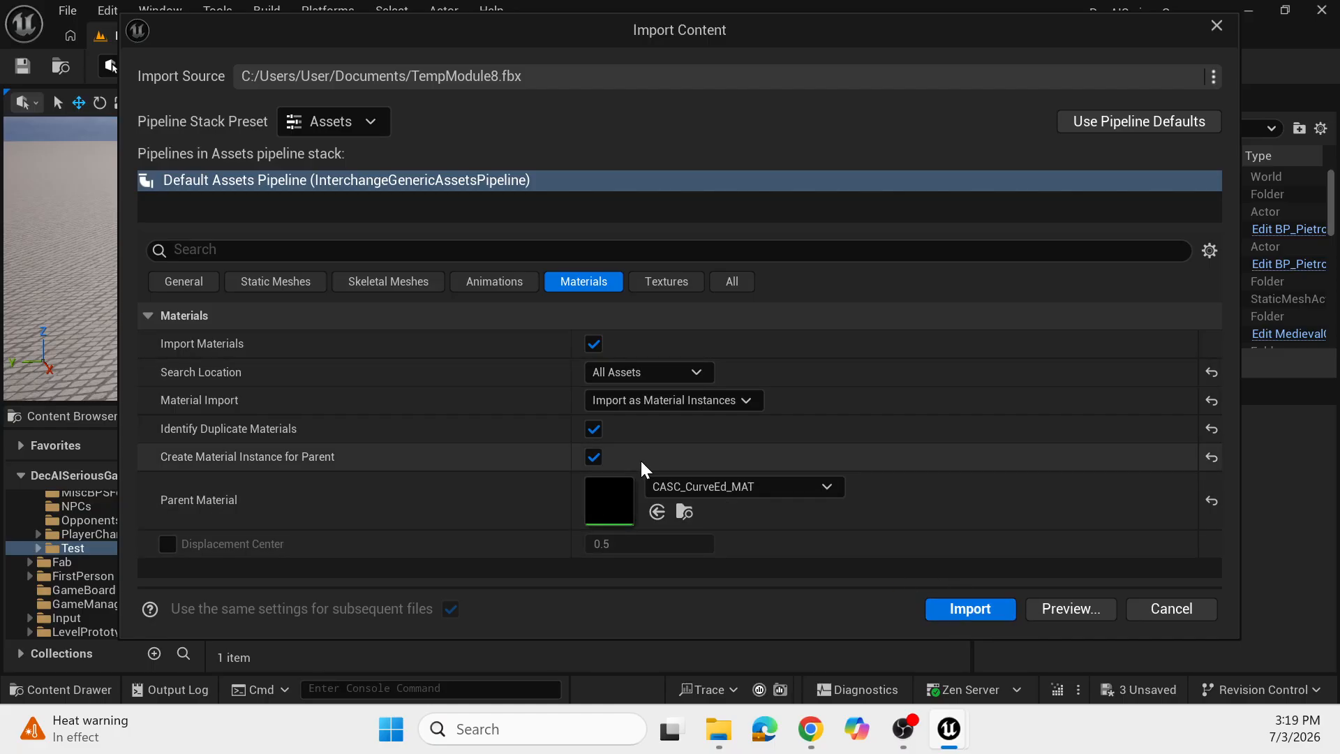
Clear the parent material assignment from the import settings.
left_click(756, 492)
scroll(785, 230, "up", 15)
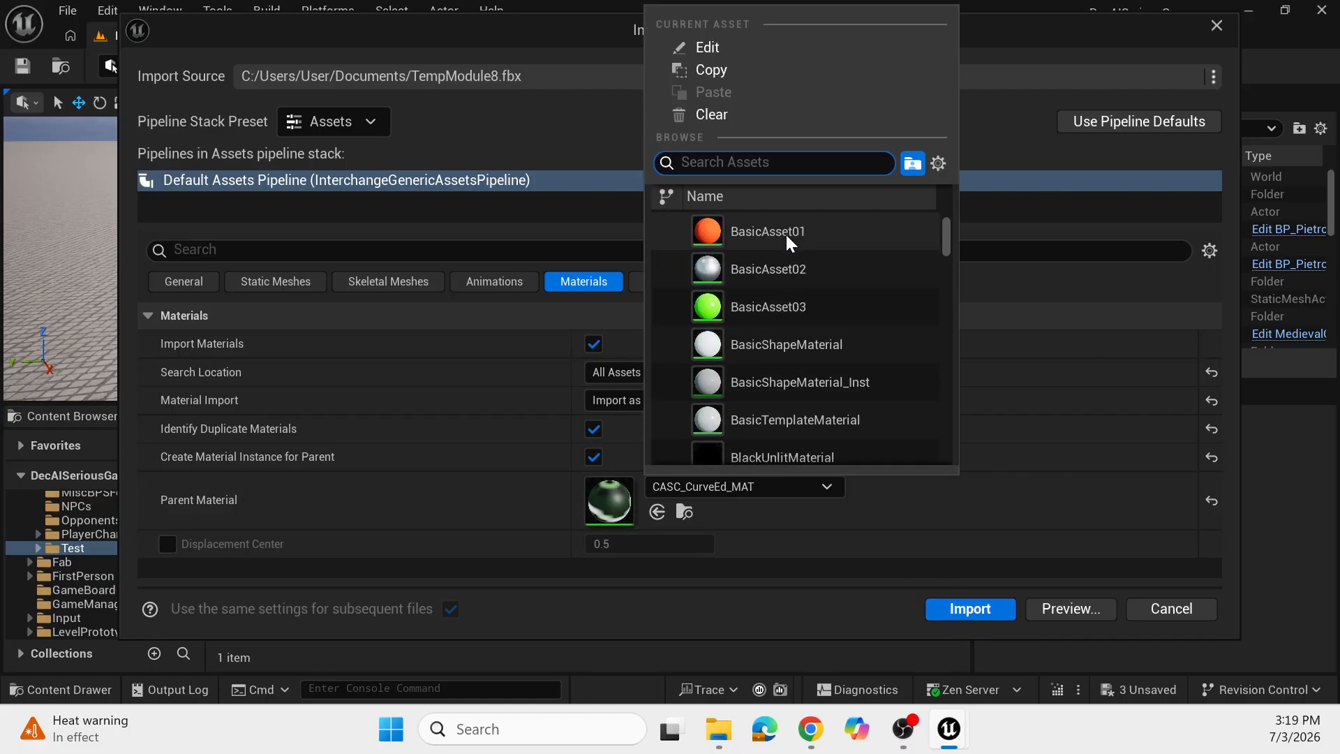
scroll(785, 237, "up", 2)
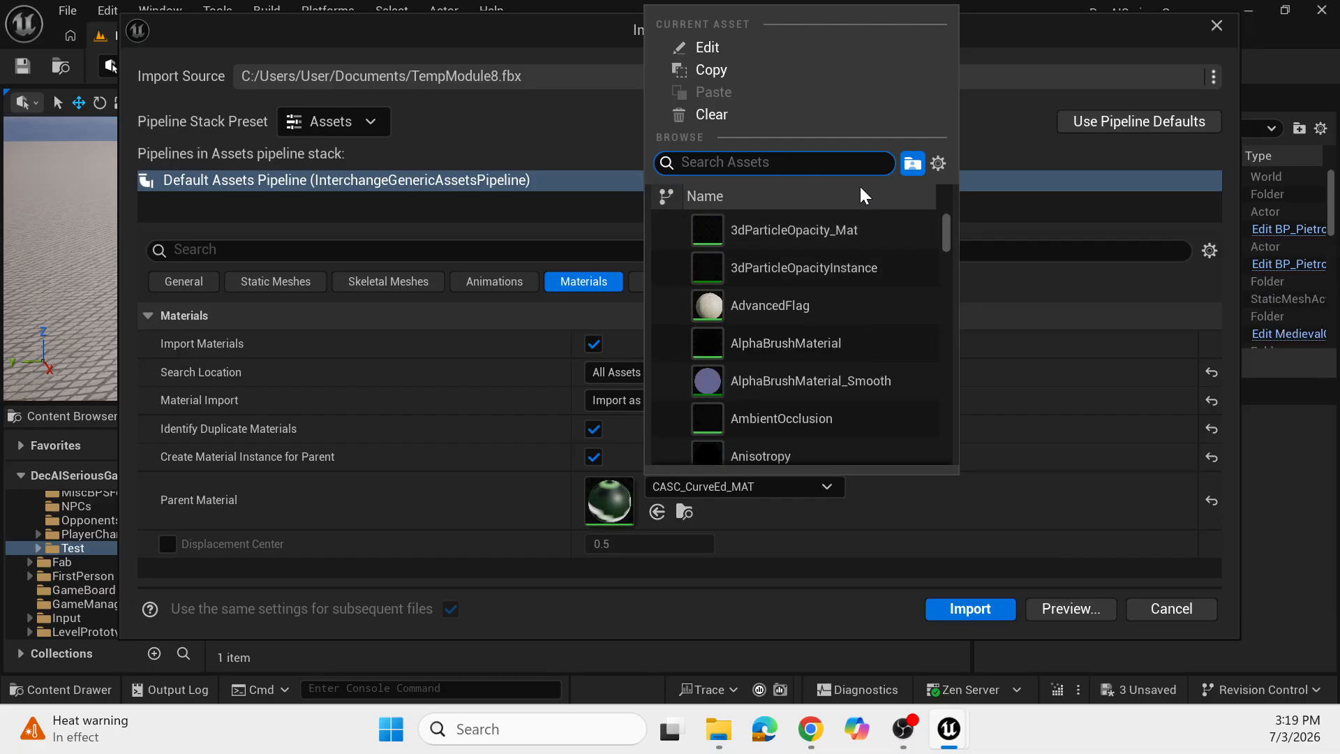
left_click(719, 115)
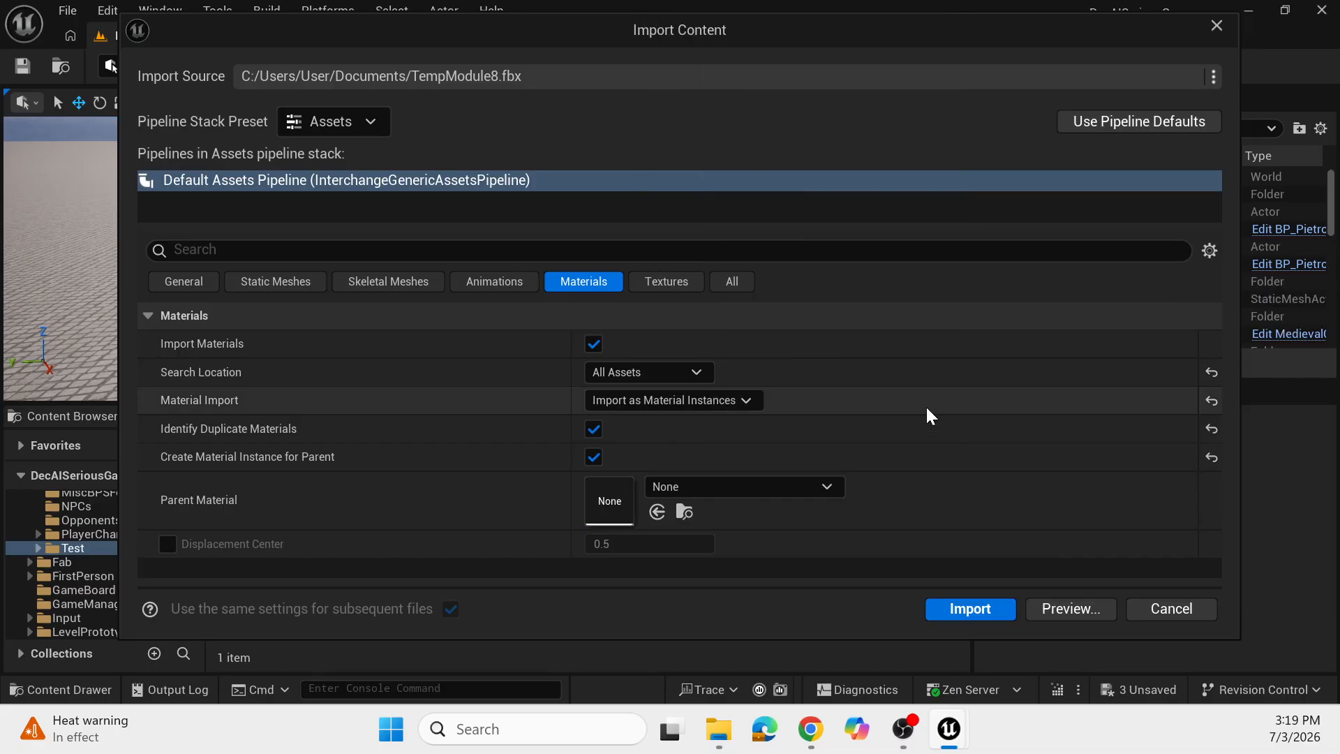
Import TempModule8.fbx with the configured settings and look over the imported material instances in the Test folder.
left_click(978, 609)
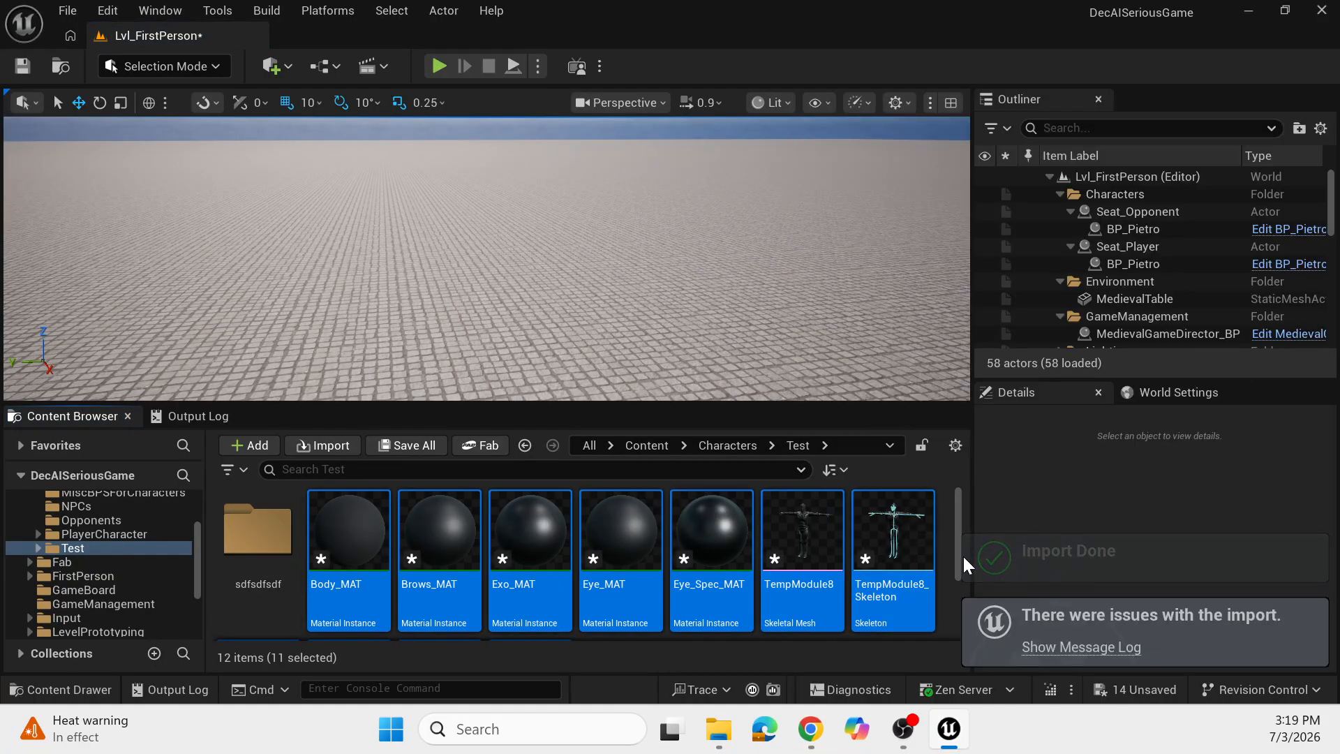
left_click(358, 549)
left_click(493, 554)
left_click(660, 552)
left_click(740, 551)
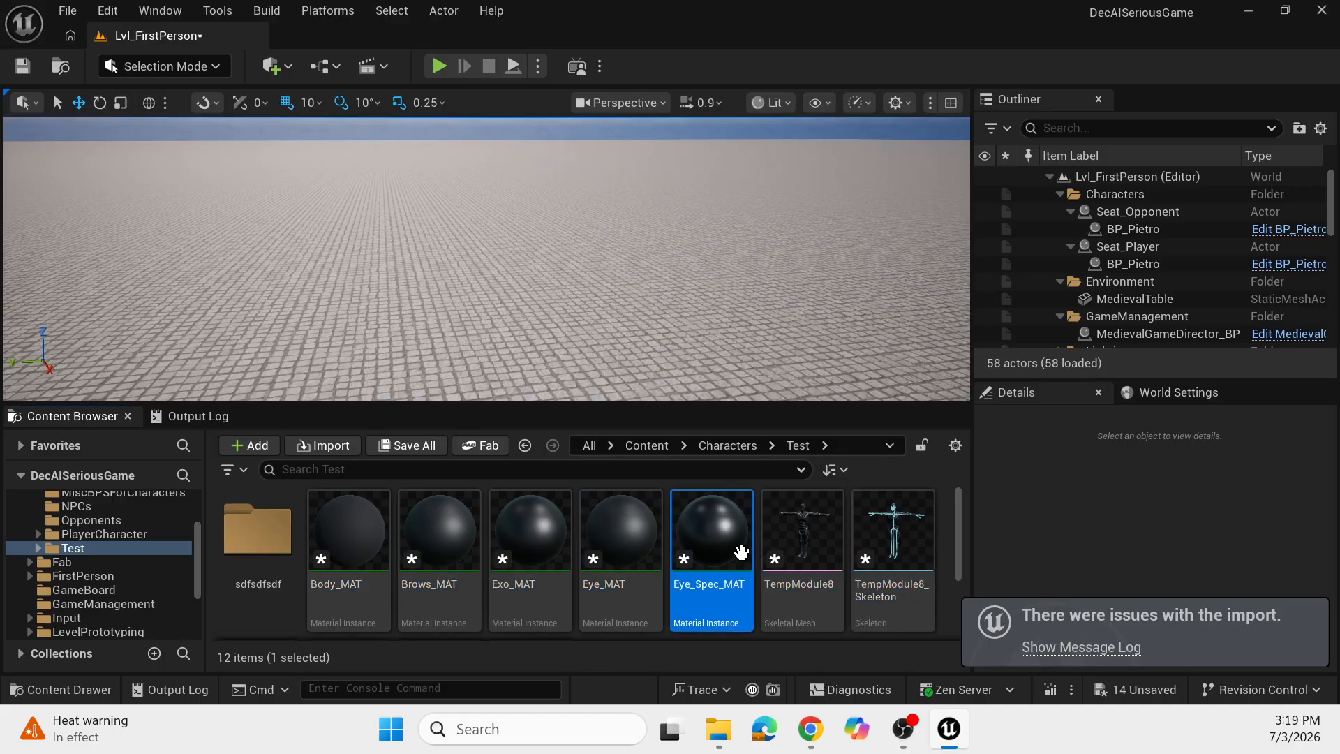
left_click(609, 554)
left_click(566, 553)
left_click(451, 551)
left_click(375, 555)
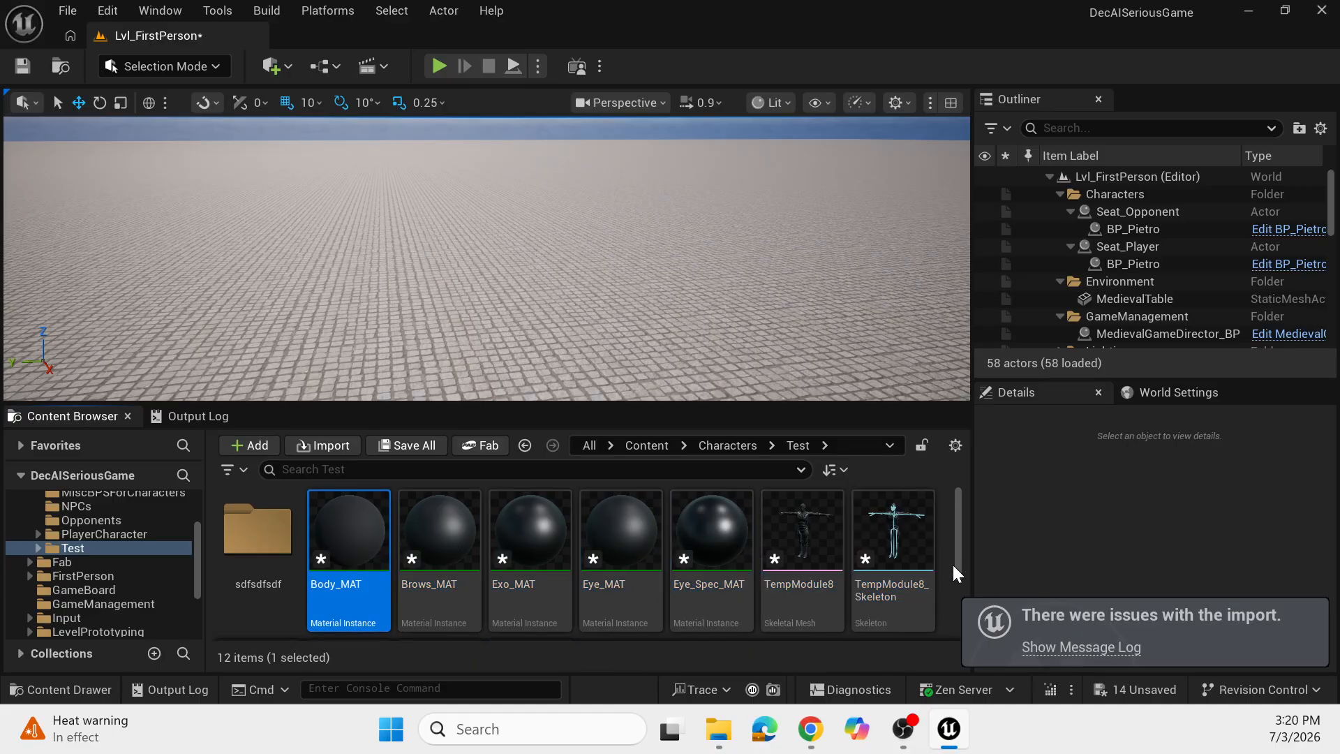
Examine the imported TempModule8 skeletal mesh and the TempModule8_Skeleton asset in the Test folder.
left_click(823, 548)
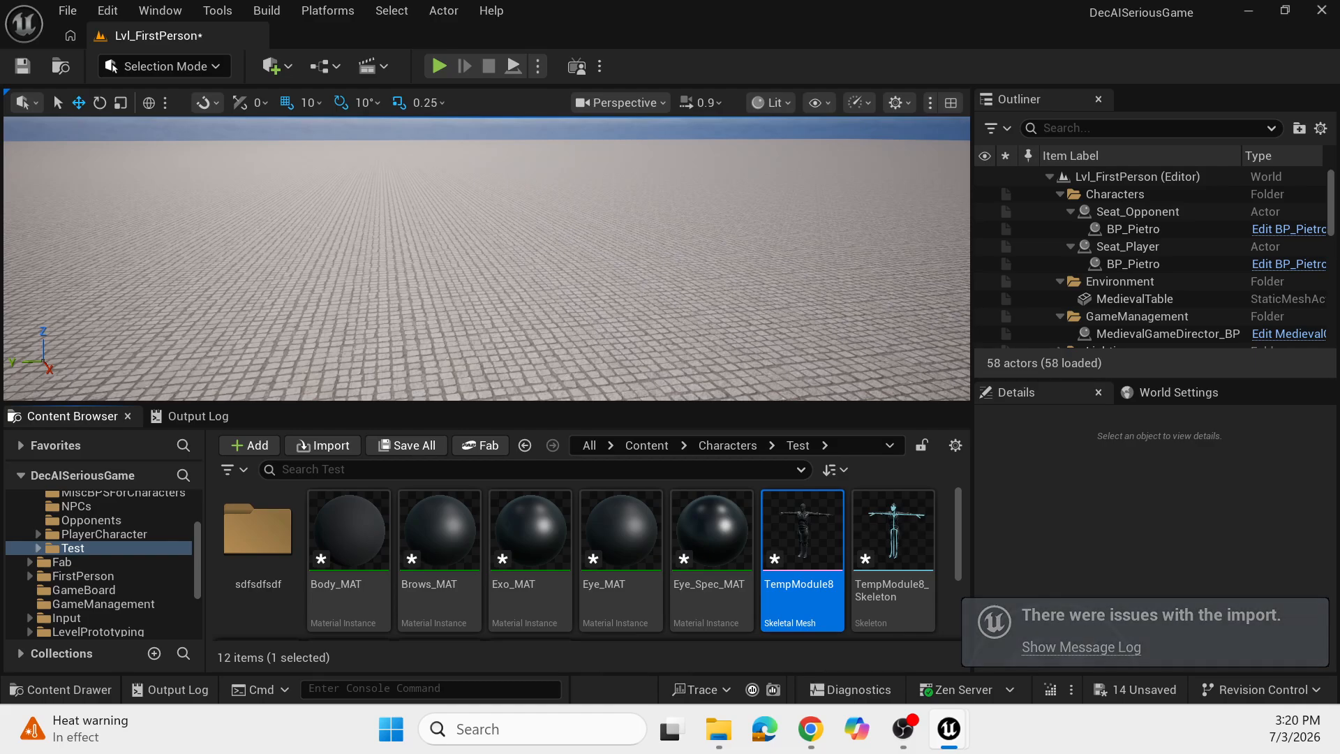
left_click(893, 534)
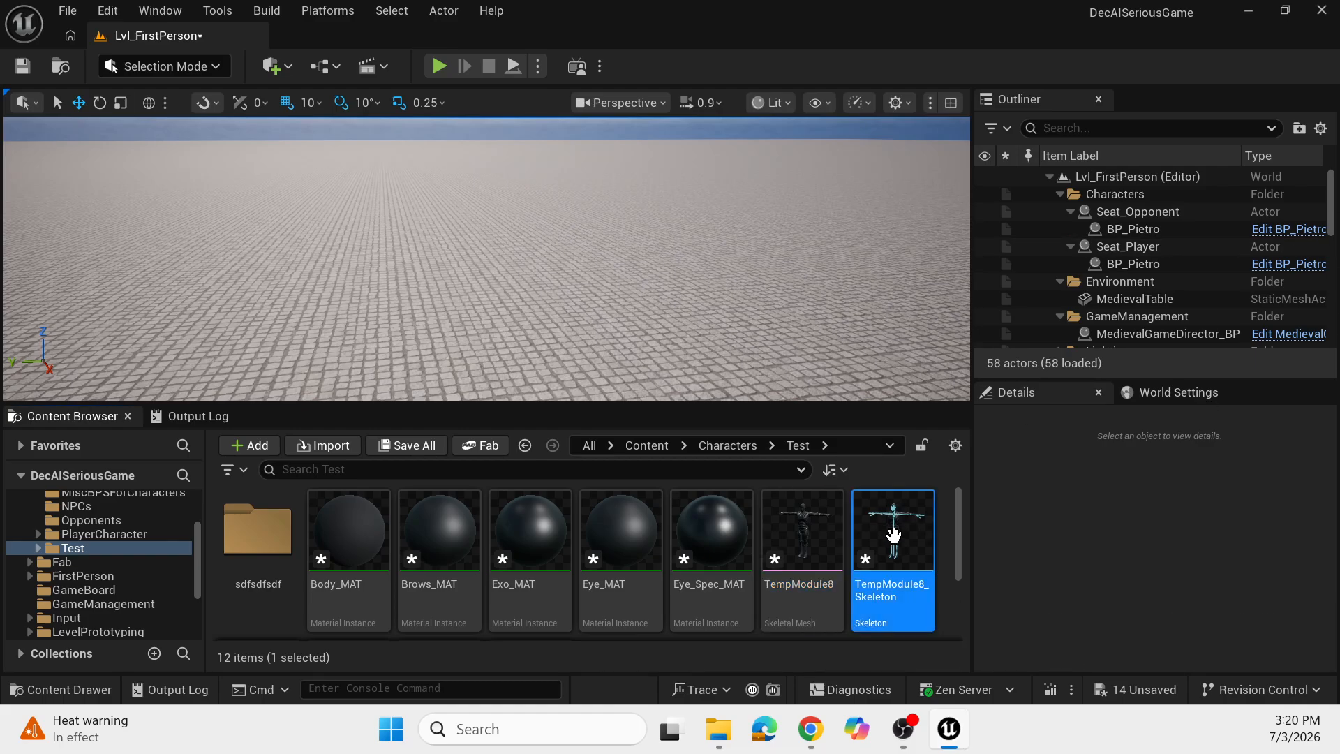
left_click(817, 545)
left_click(919, 551)
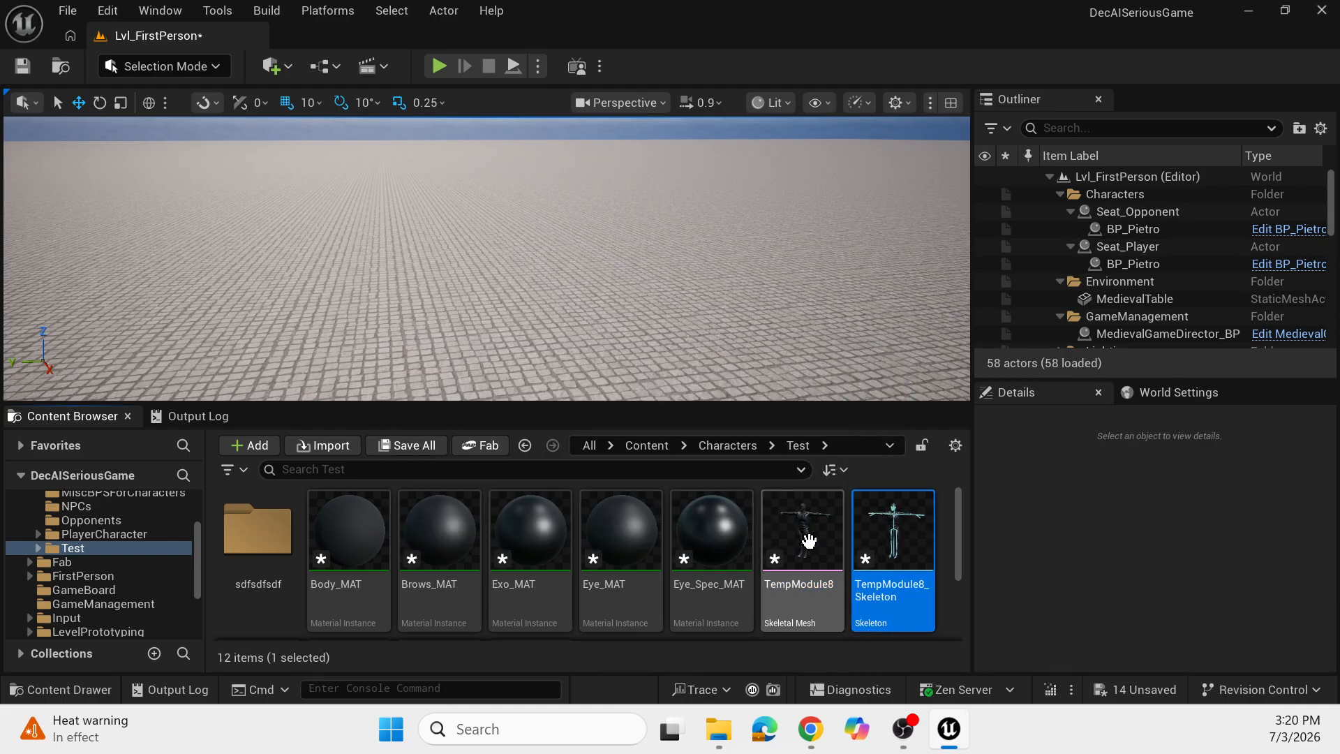
left_click(803, 538)
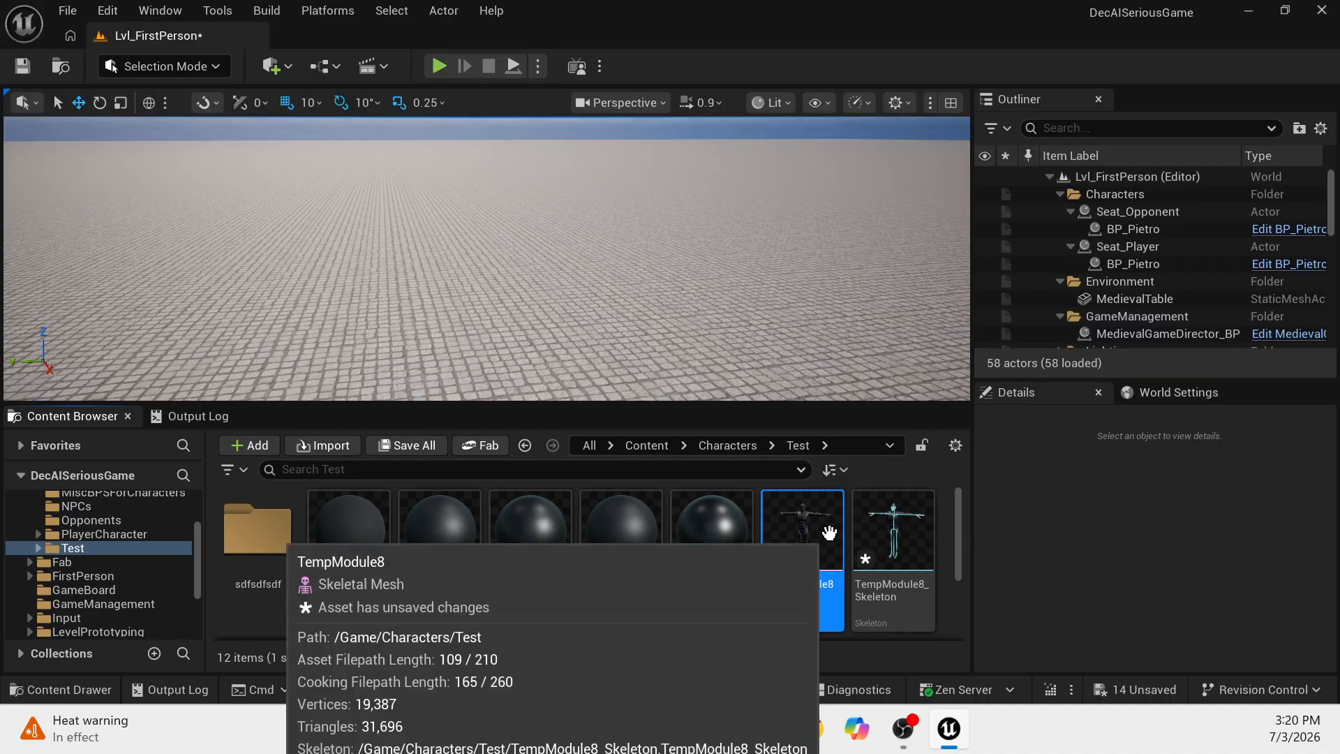
Open TempModule8_Skeleton to inspect the character's bone hierarchy, and open the TempModule8 skeletal mesh from its editor.
left_click(896, 540)
double_click(896, 539)
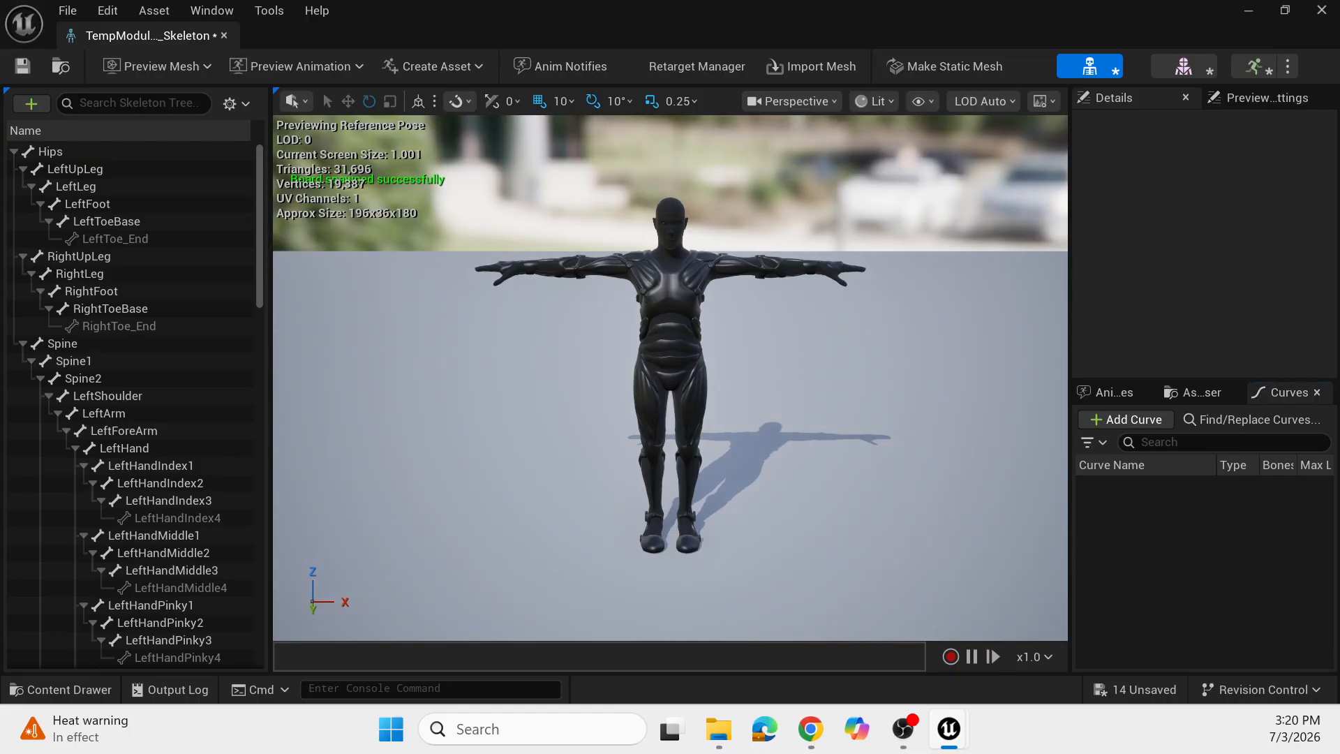
left_click_drag(865, 170, 876, 200)
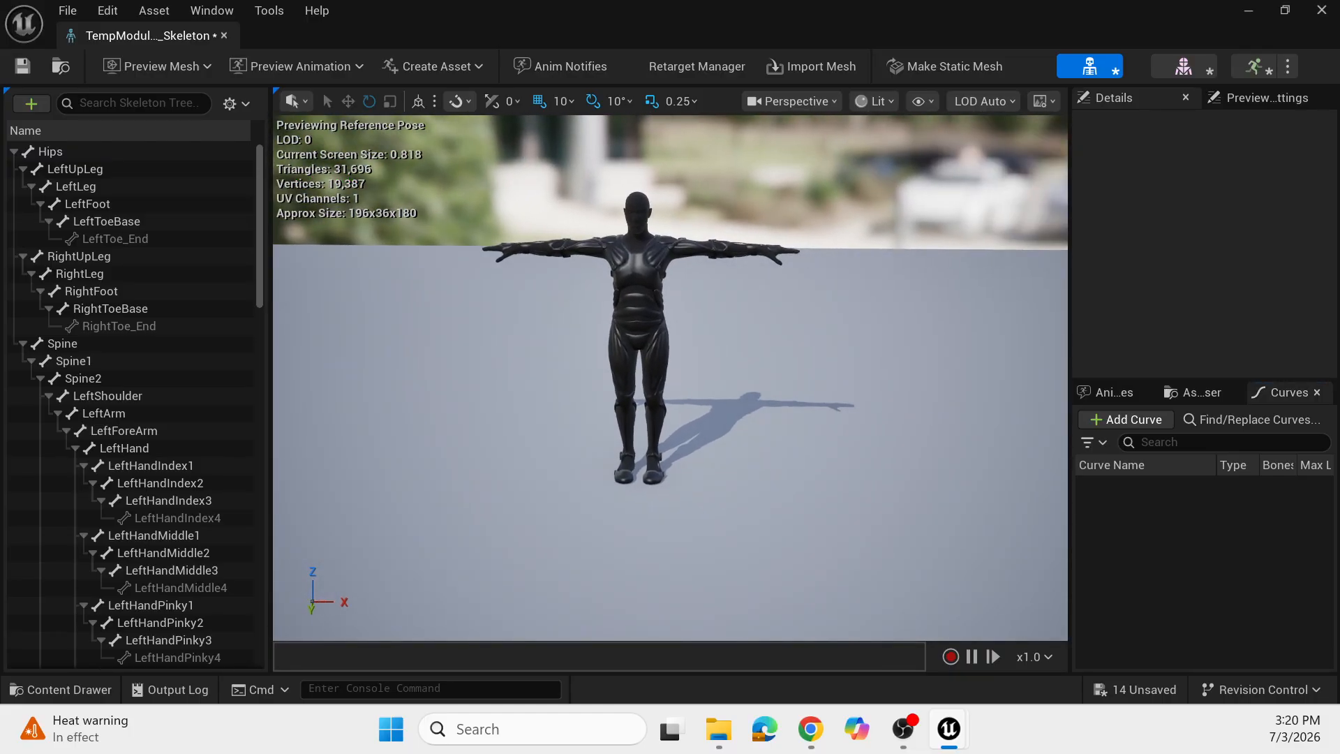
left_click(1183, 67)
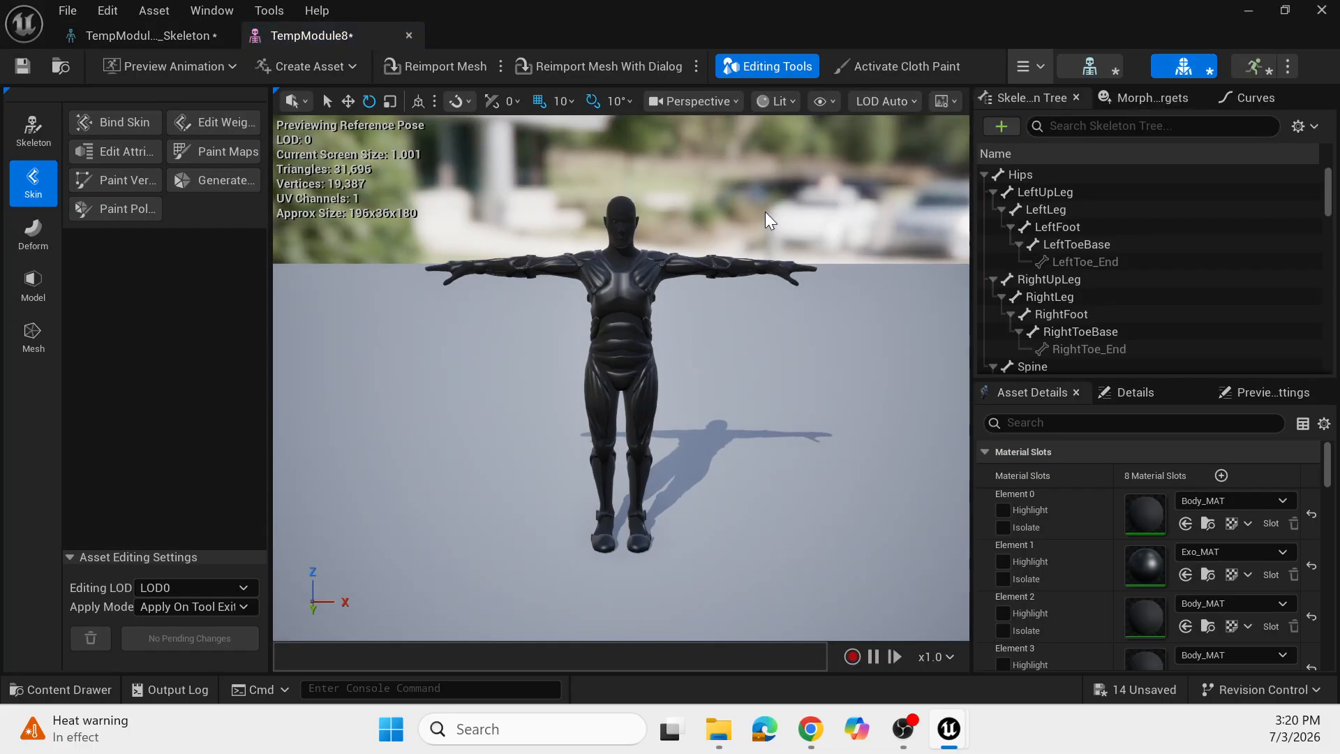
Dock the TempModule8 skeletal mesh and skeleton editors beside the Lvl_FirstPerson level and check both.
left_click(184, 35)
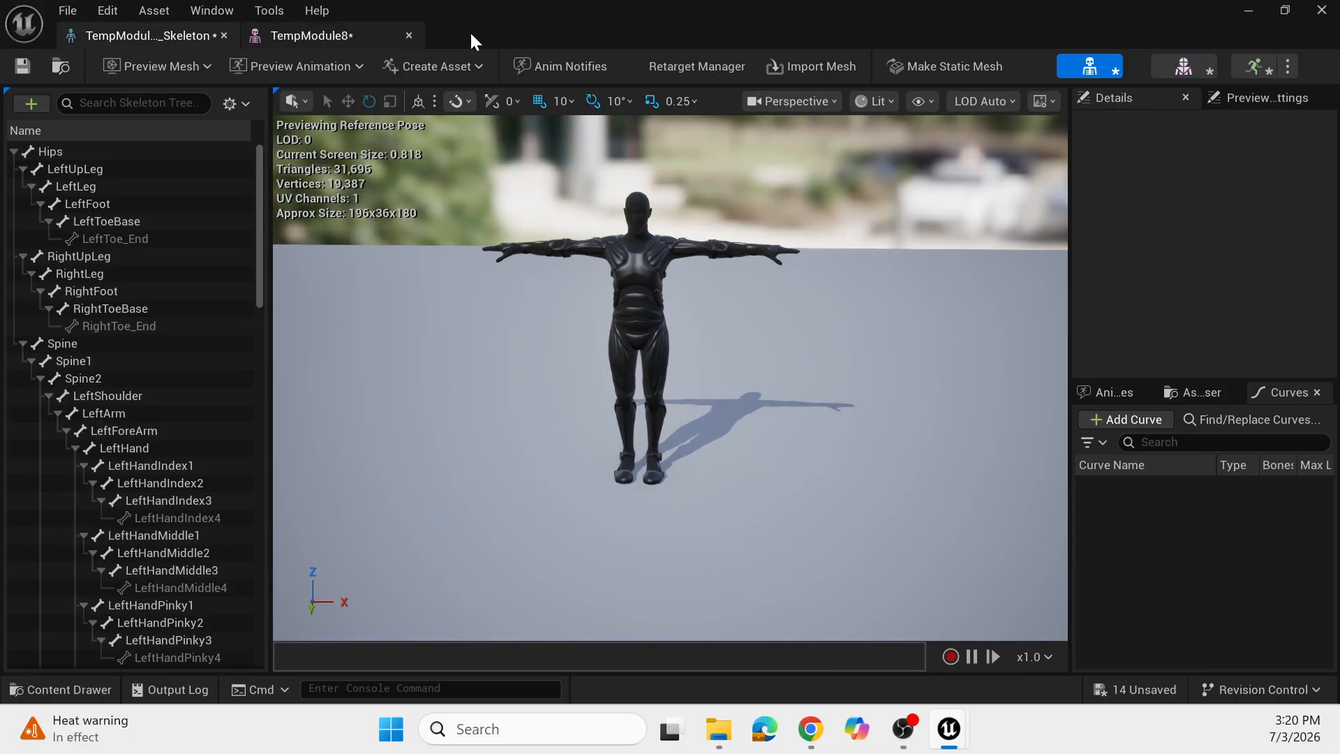
left_click_drag(147, 33, 548, 35)
left_click_drag(363, 263, 546, 28)
left_click(345, 31)
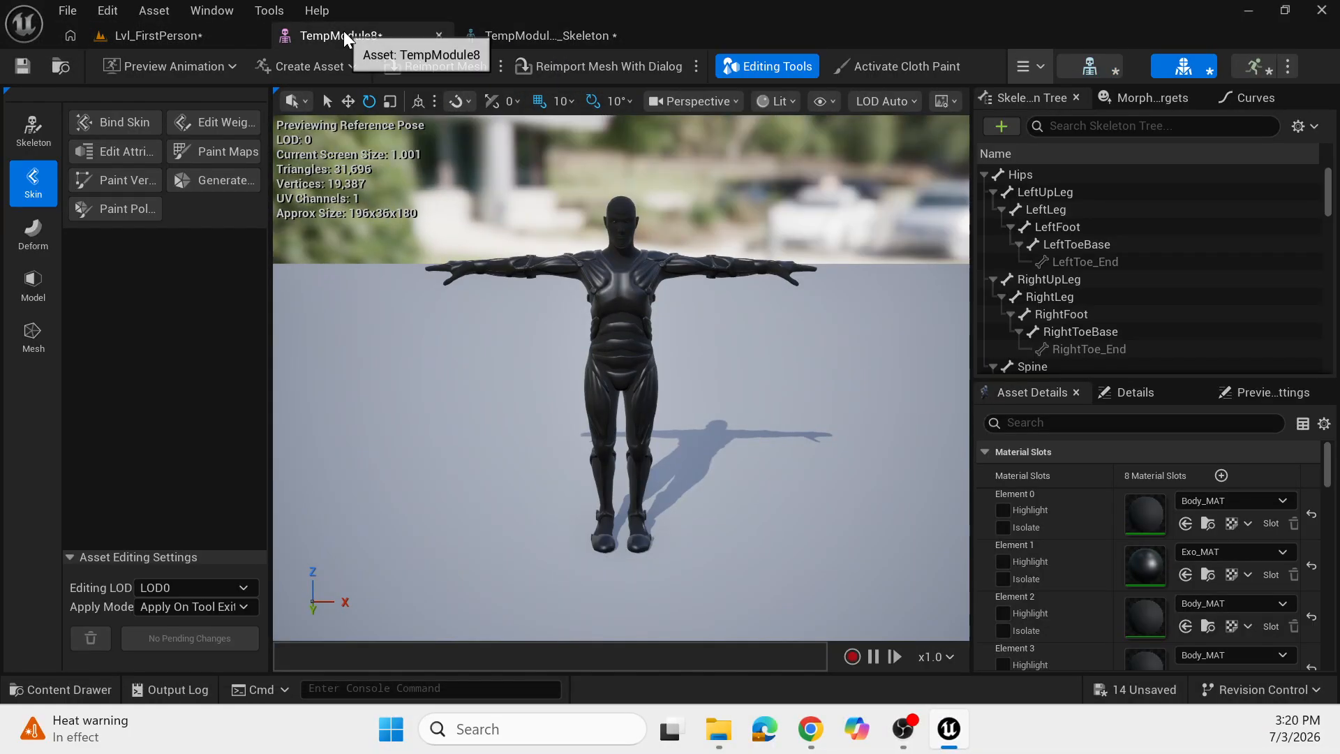
left_click(505, 35)
left_click(559, 31)
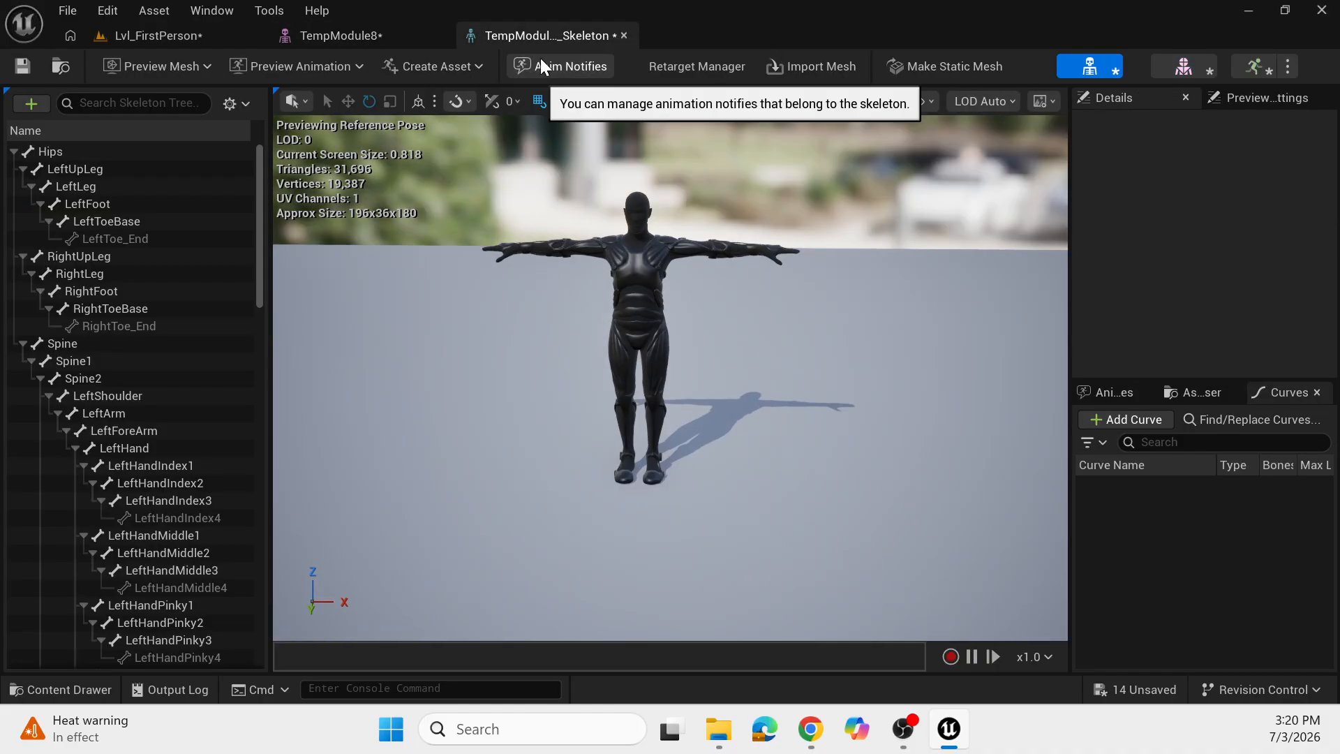
Open the skeleton's animation editor and compare the Armature_Idle, Armature_Walk, Idle and Walk sequences for TempModule8.
left_click(1255, 65)
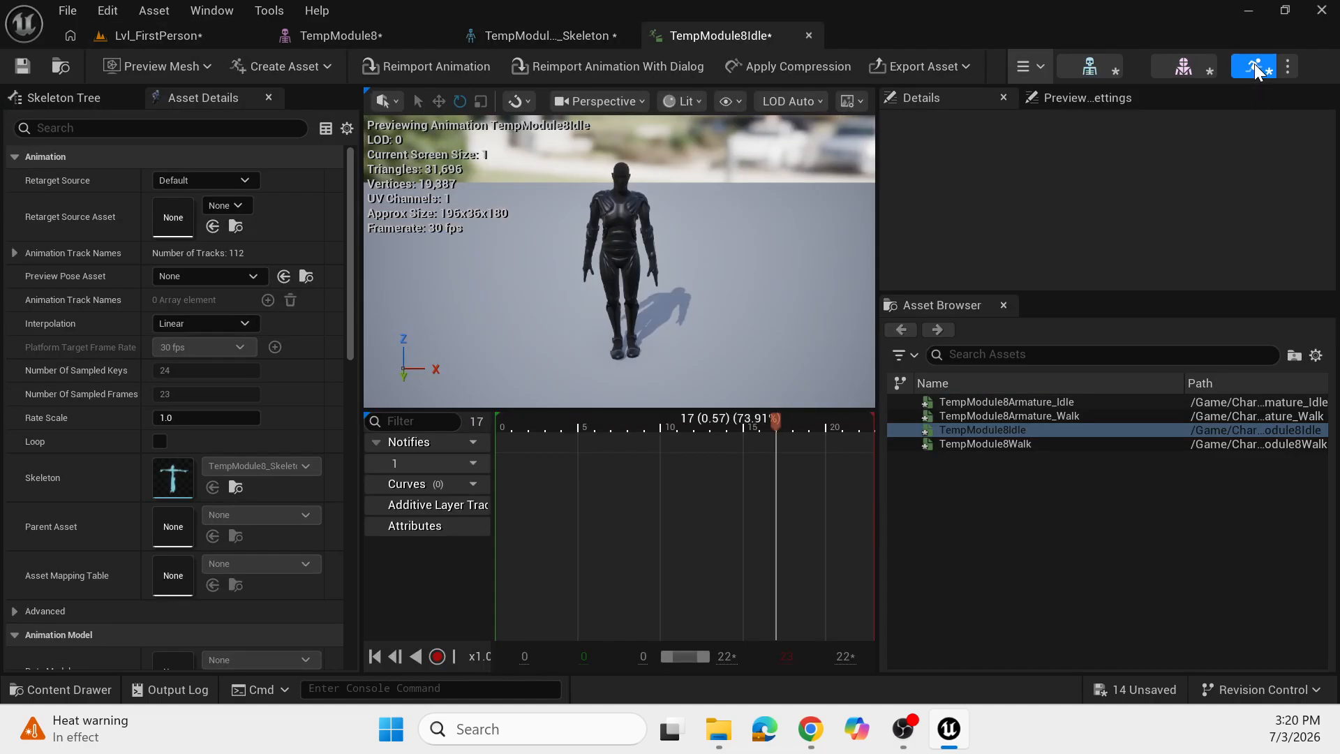
left_click(1072, 402)
left_click(1072, 444)
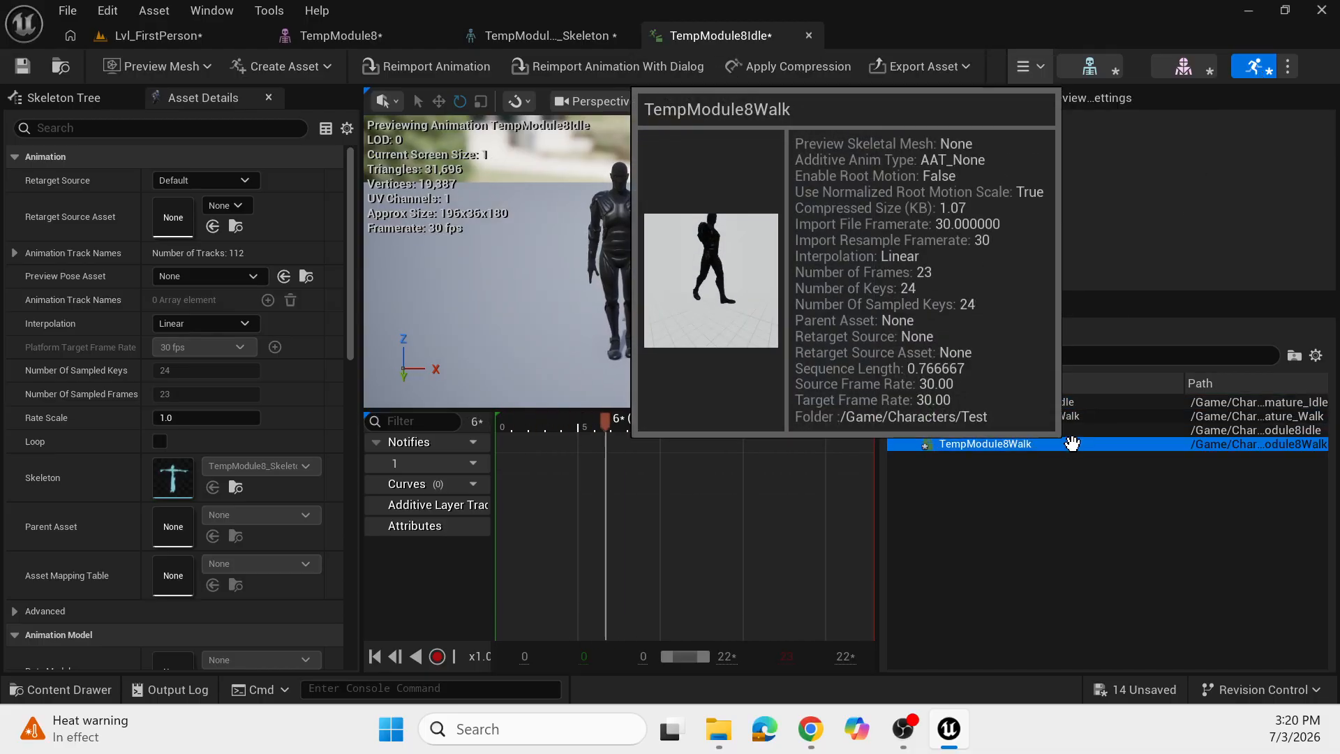
left_click(1075, 430)
left_click(1087, 416)
left_click(1089, 402)
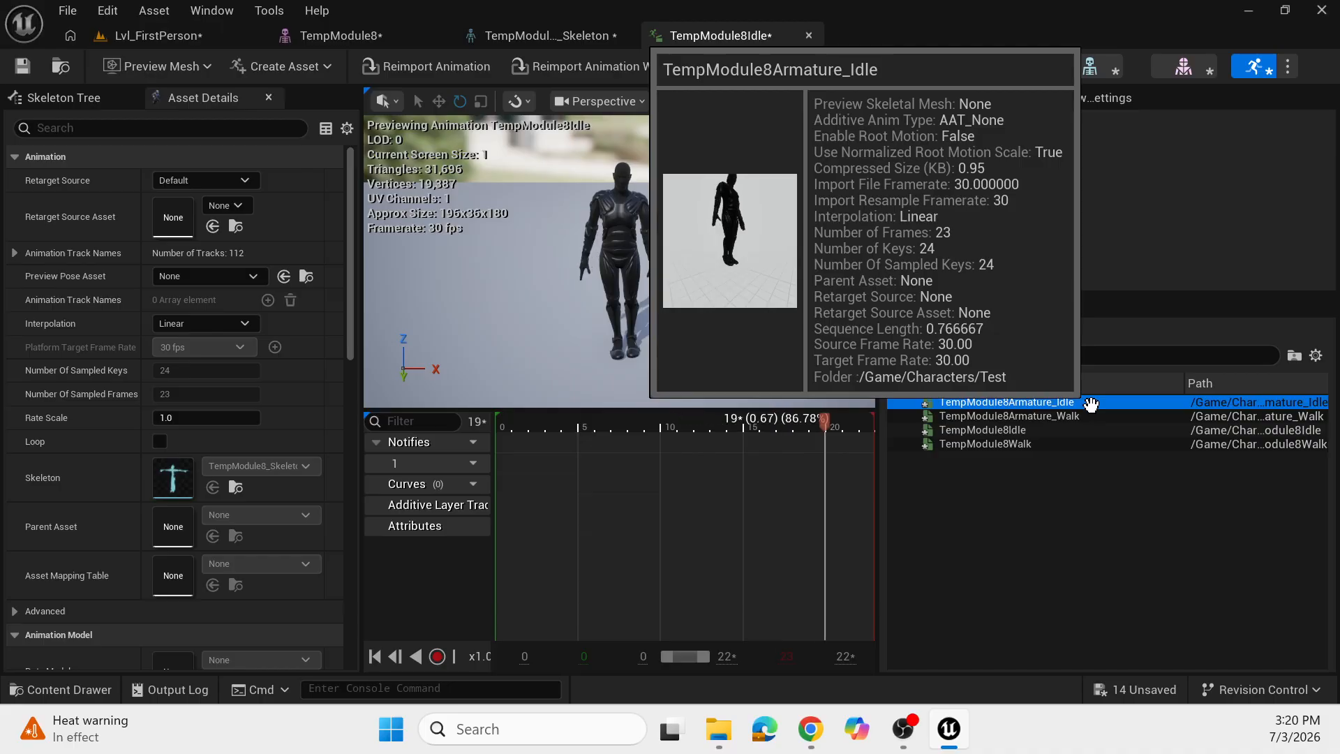
left_click(1072, 444)
left_click(1086, 416)
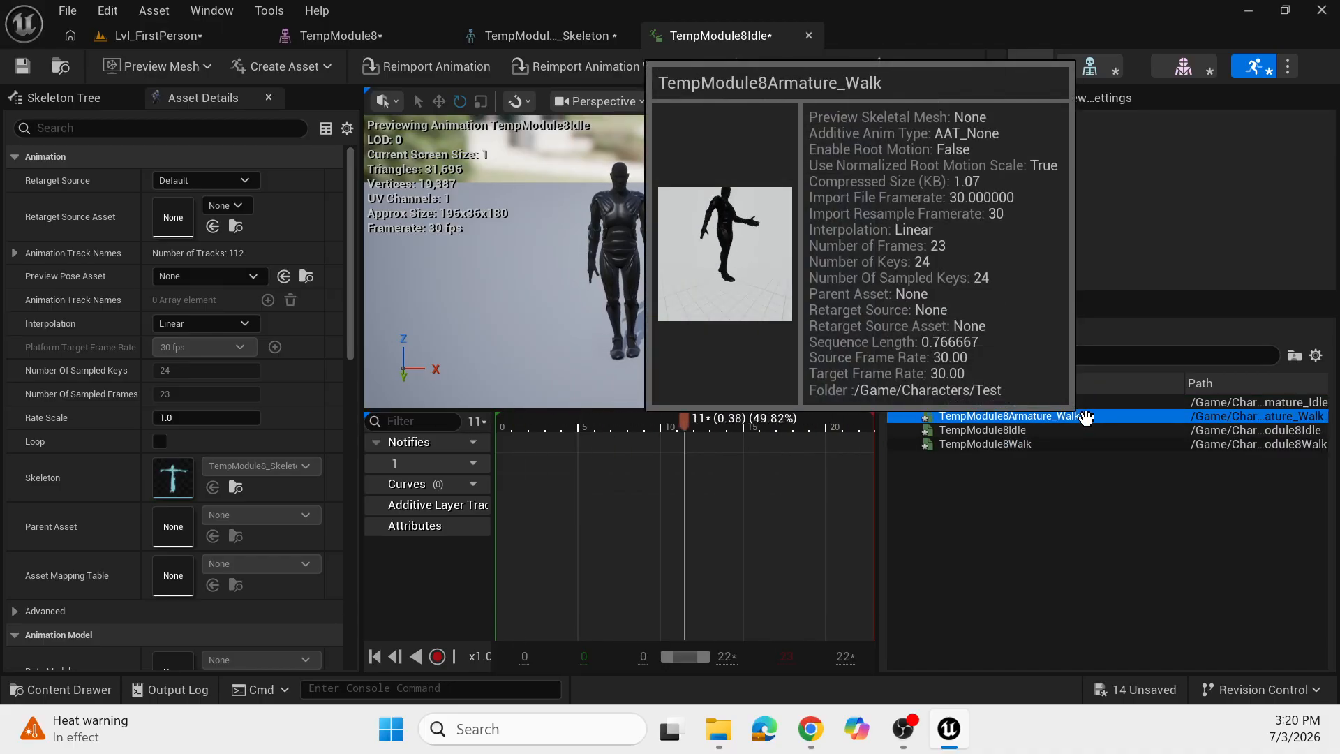
left_click(1071, 444)
left_click(1084, 415)
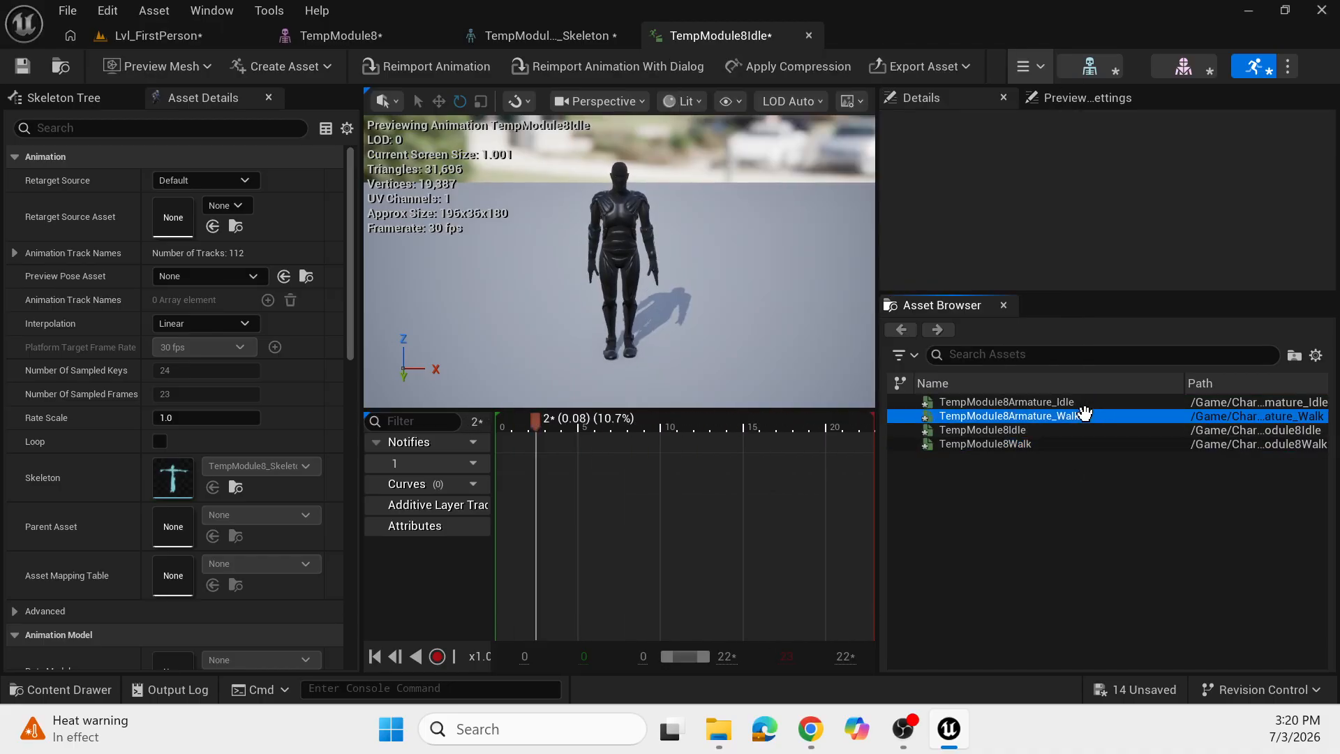
mouse_move(1089, 401)
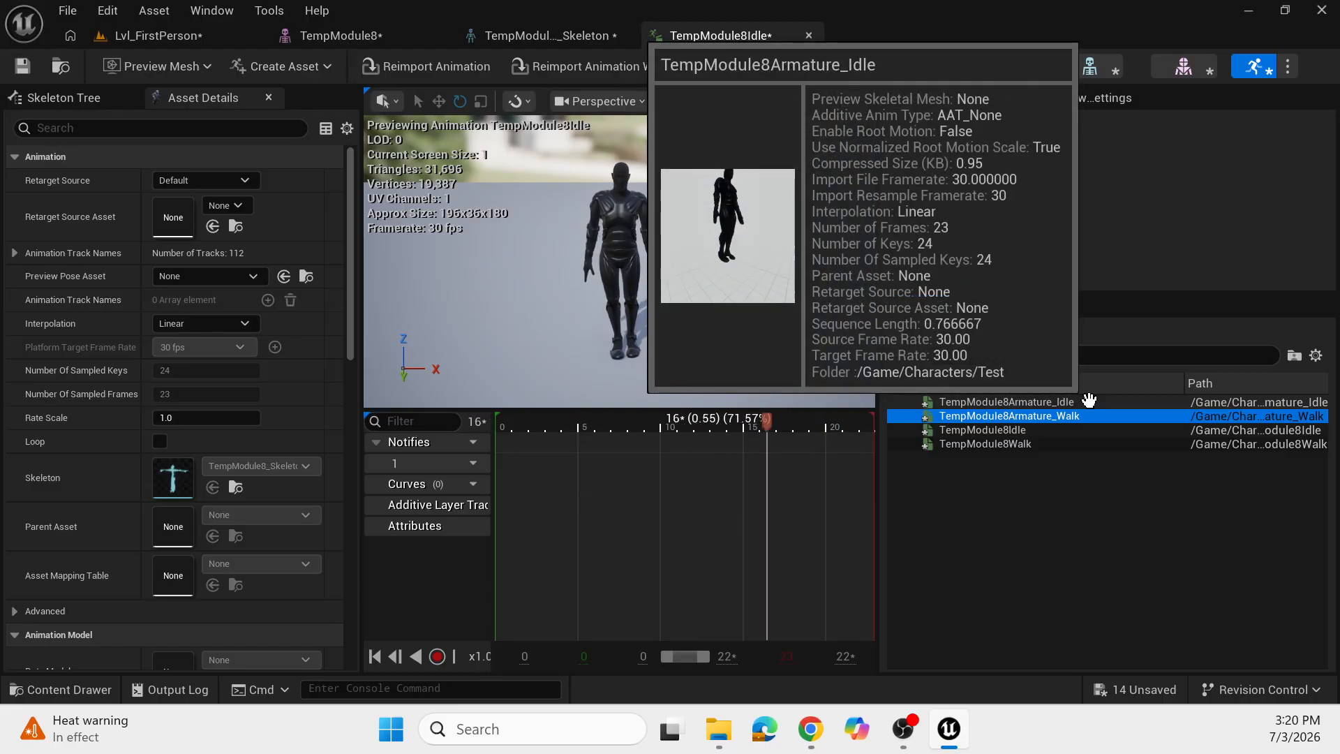
Preview the TempModule8Armature_Idle, TempModule8Armature_Walk, TempModule8Idle and TempModule8Walk animations in turn.
double_click(1089, 402)
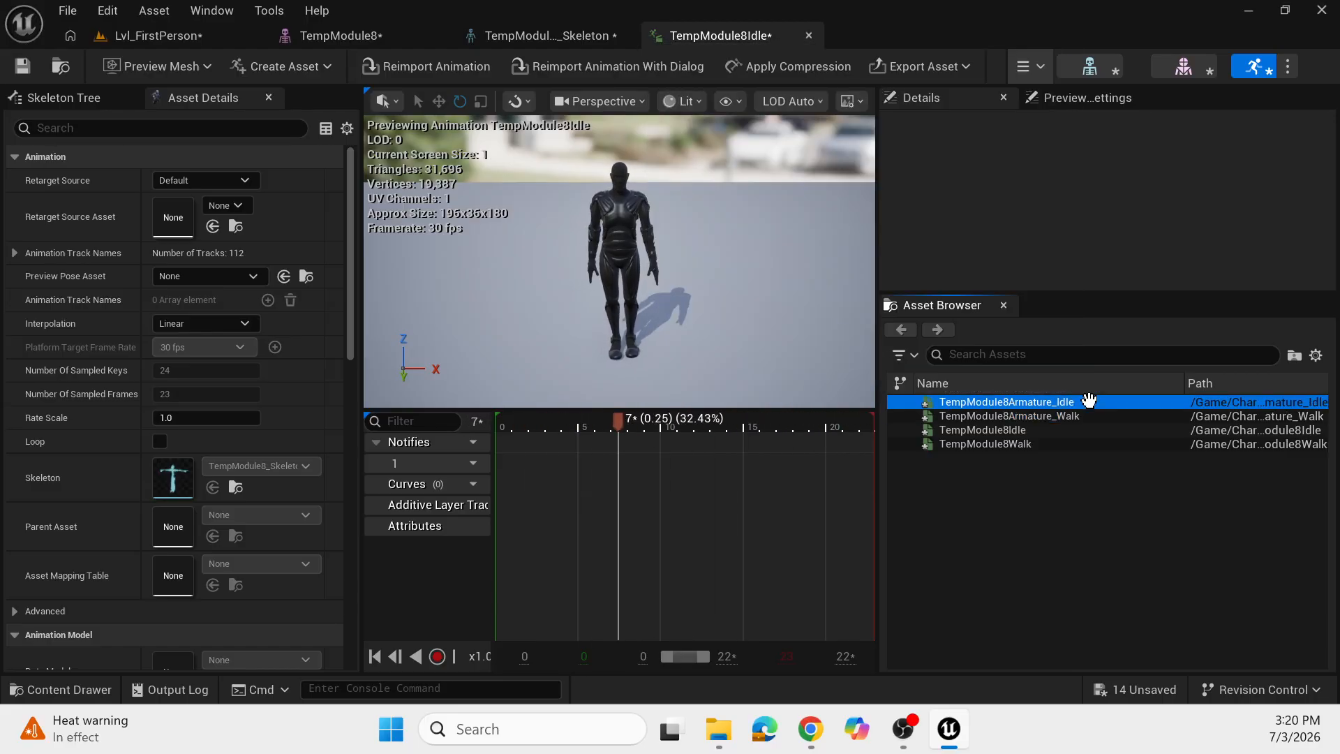
left_click(1079, 416)
double_click(1078, 416)
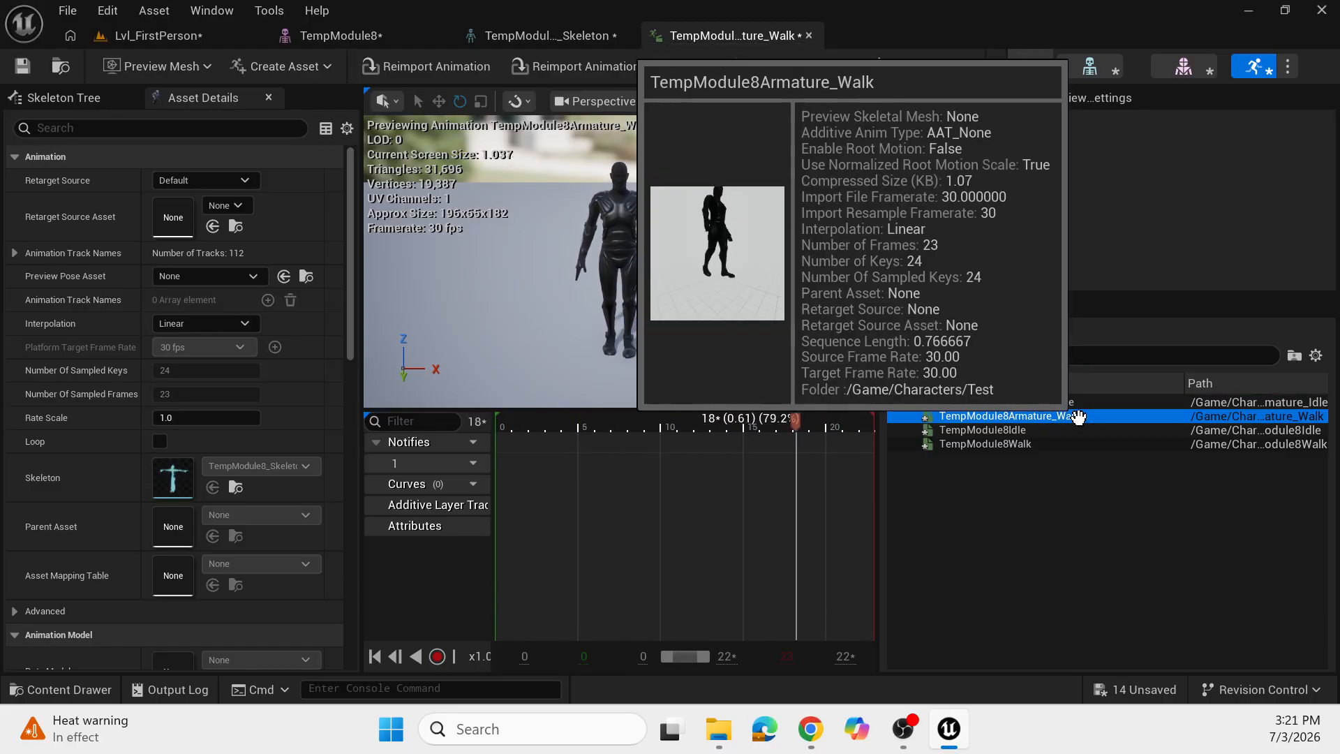
left_click(1033, 430)
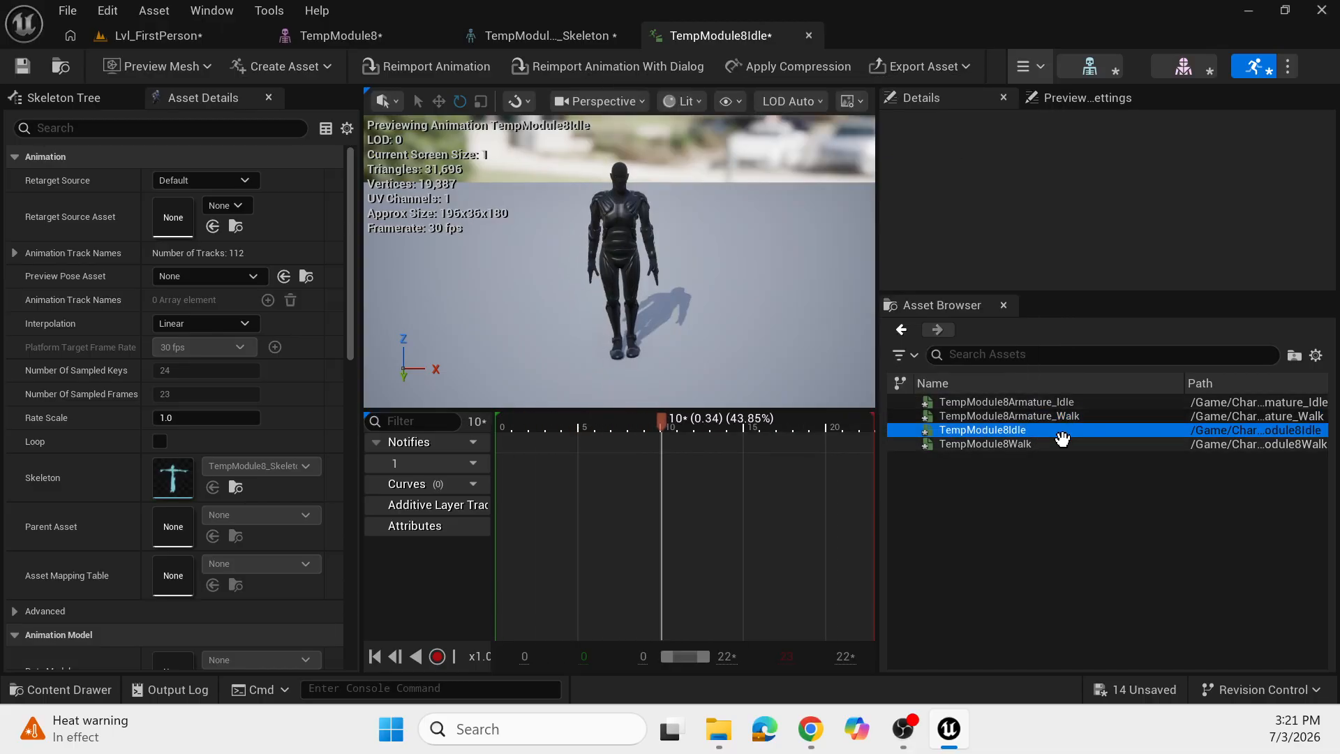
left_click(1047, 444)
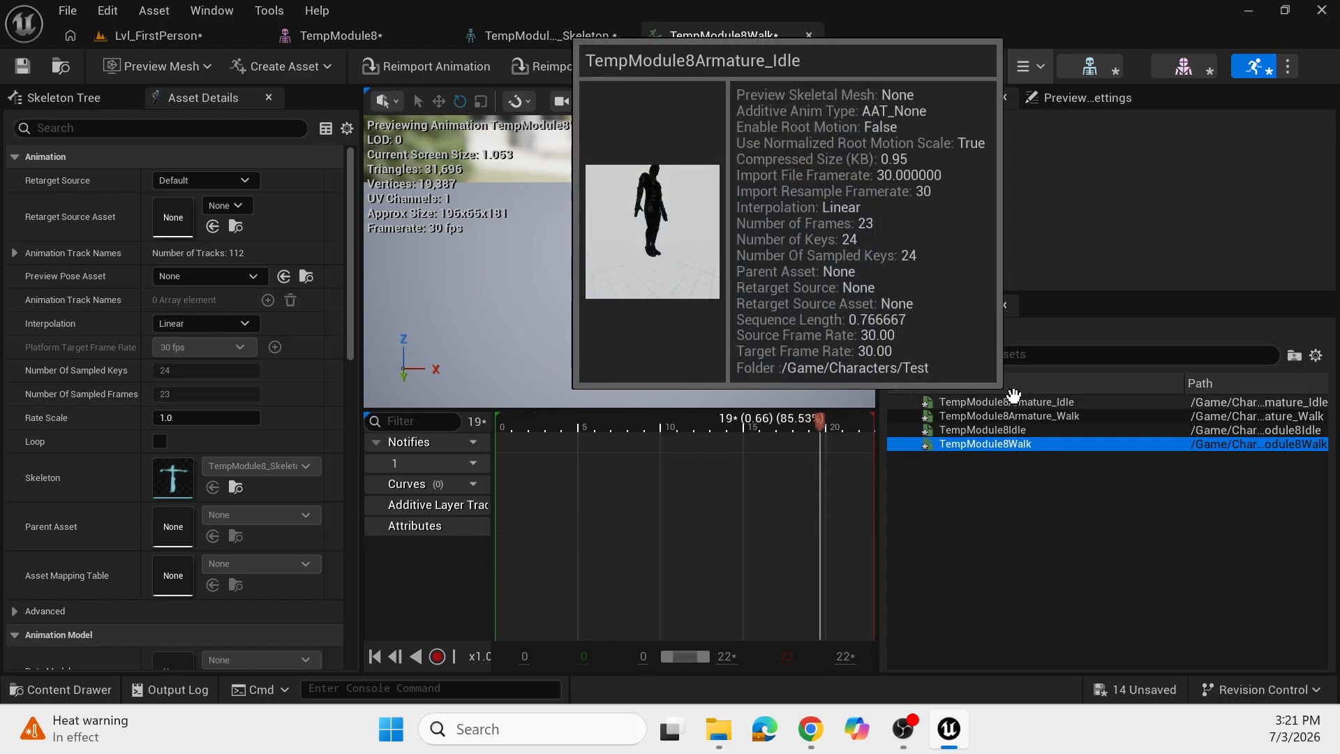
Enable looping for the Armature_Idle, Armature_Walk, Idle and Walk animation sequences of TempModule8.
left_click(1014, 401)
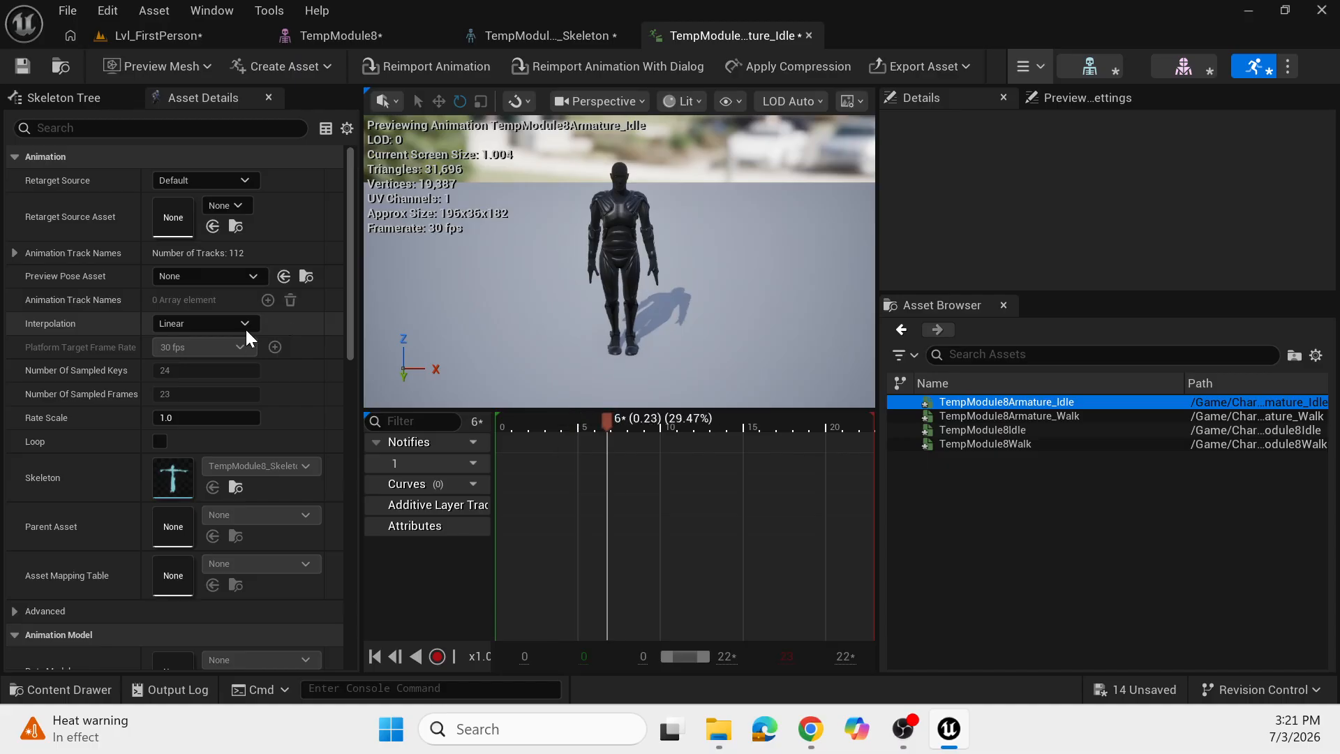
left_click(160, 441)
left_click(1065, 416)
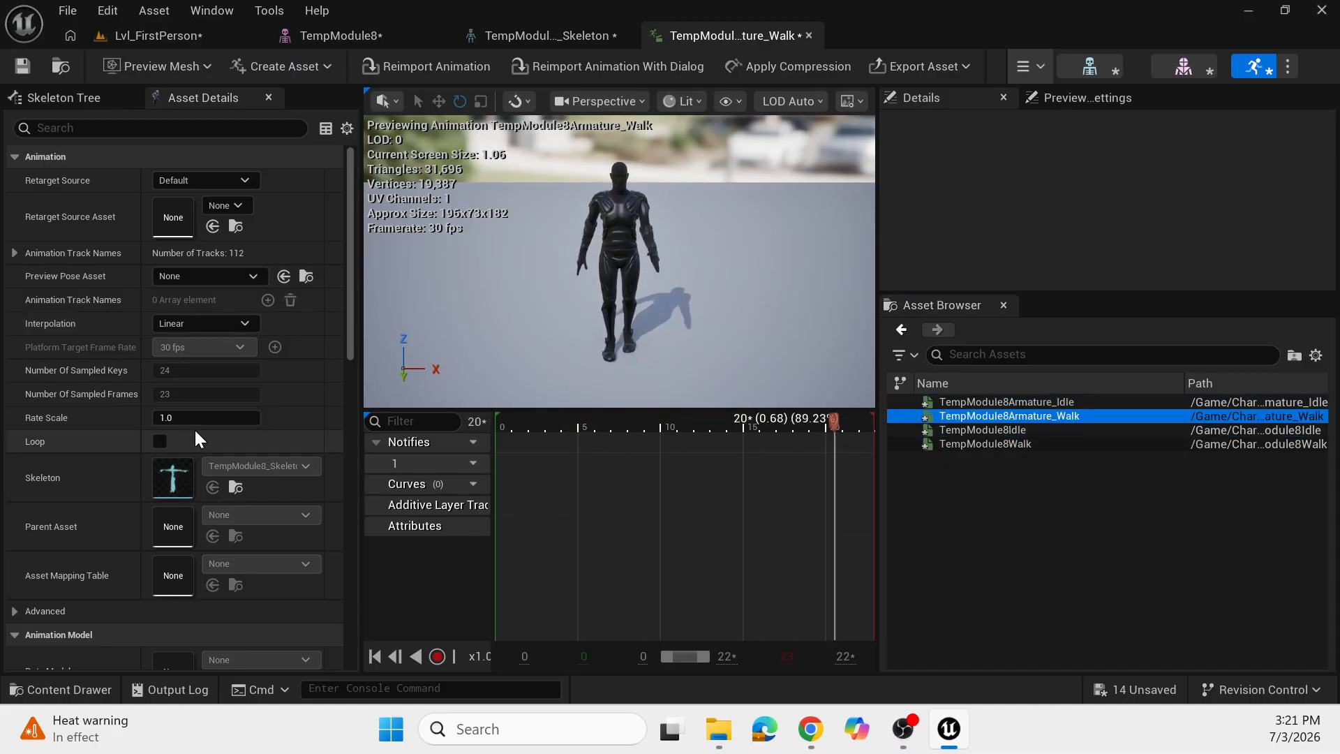
left_click(160, 441)
left_click(974, 429)
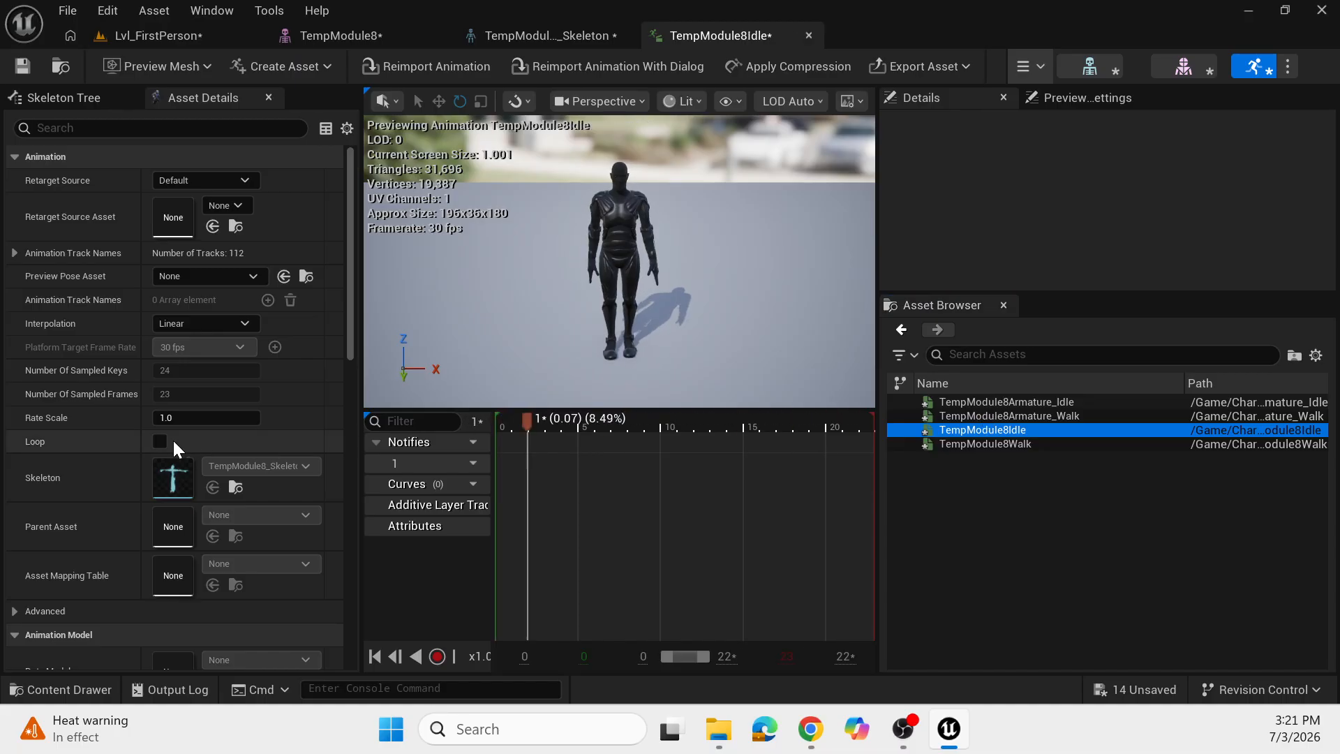
left_click(160, 441)
left_click(1005, 430)
left_click(991, 444)
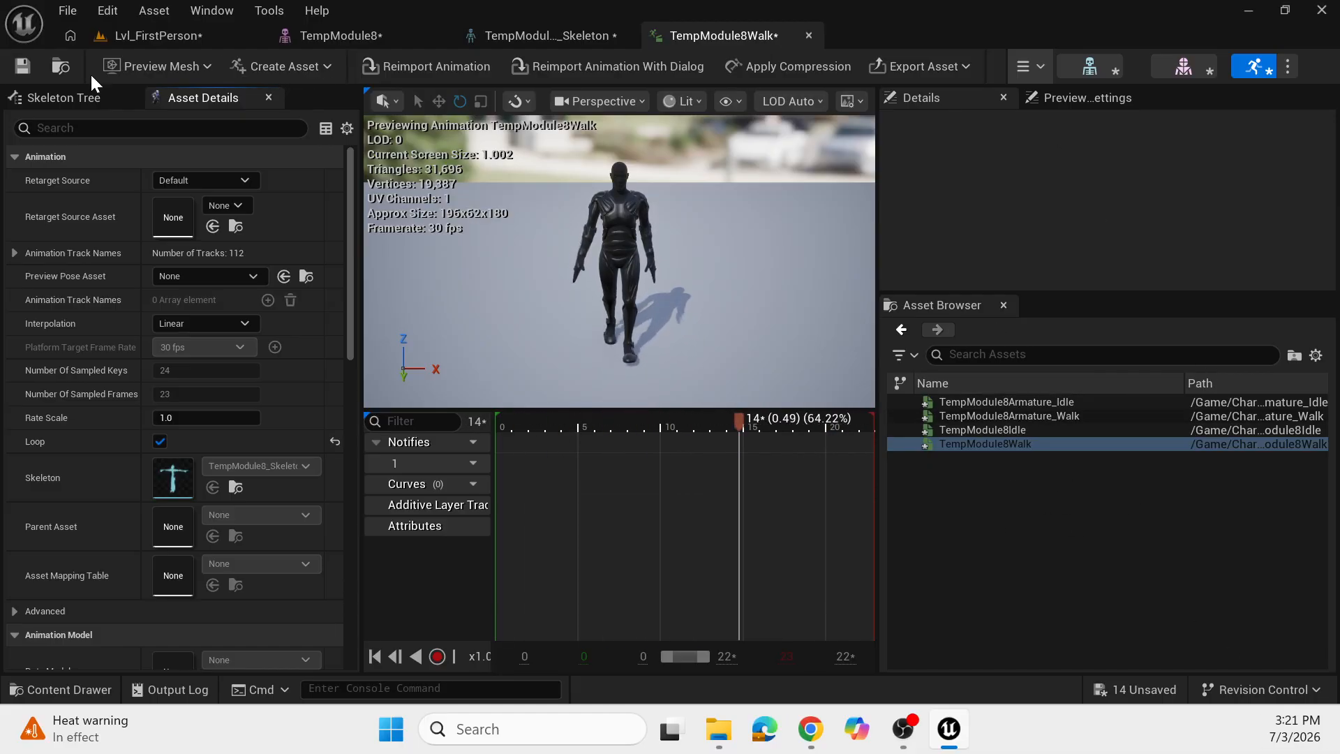
Return to the Lvl_FirstPerson level and save all unsaved content, including the imported assets.
left_click(131, 31)
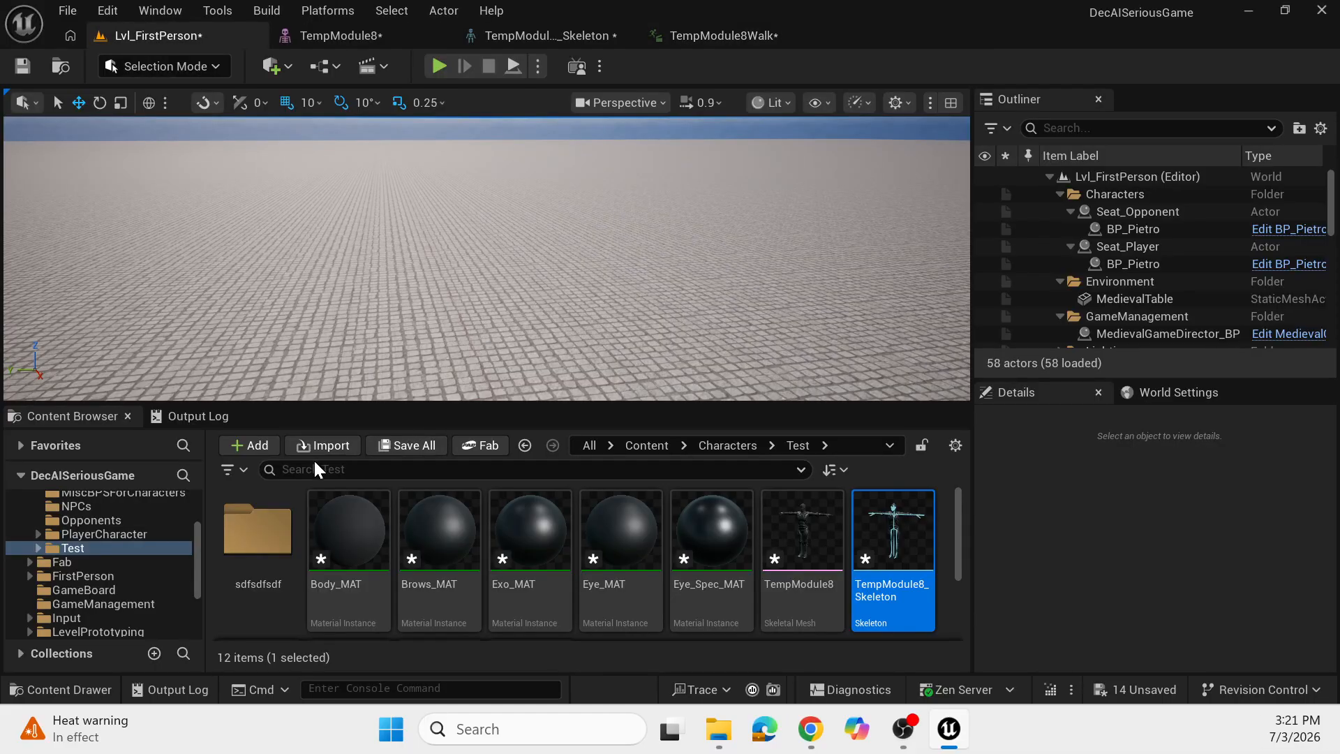
left_click(402, 447)
left_click(837, 598)
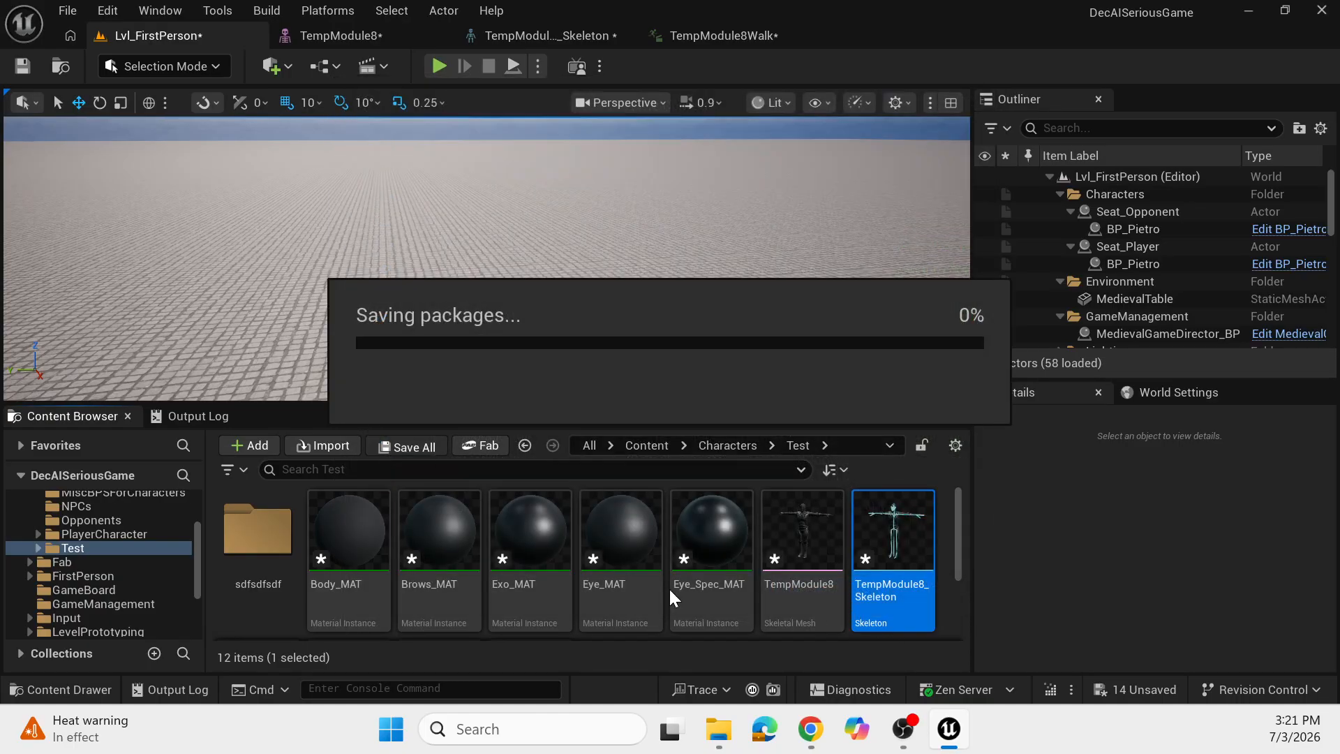
Try placing the TempModule8 skeletal mesh in the level, and undo the placement.
left_click_drag(782, 535, 605, 277)
scroll(636, 312, "down", 2)
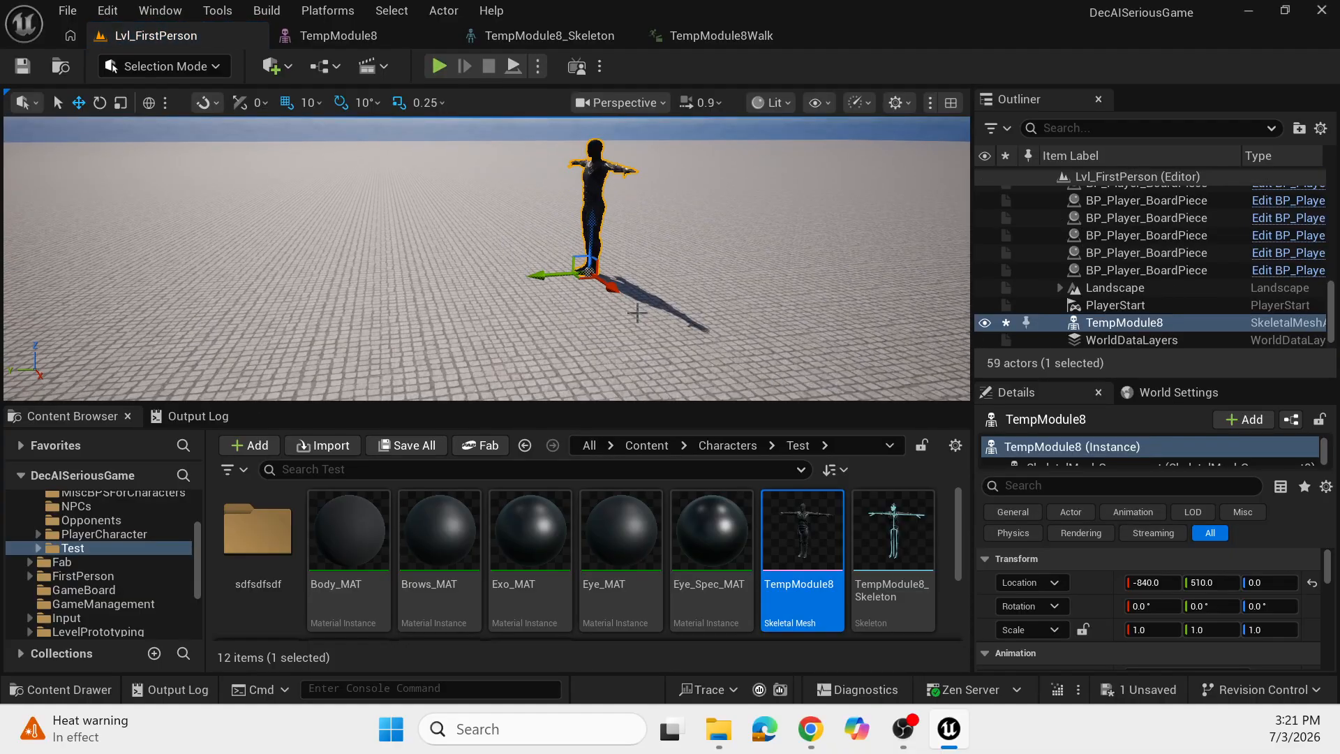
key("ctrl+z")
Create a Character-based Blueprint class named Test in the Test folder and open it.
scroll(897, 554, "down", 3)
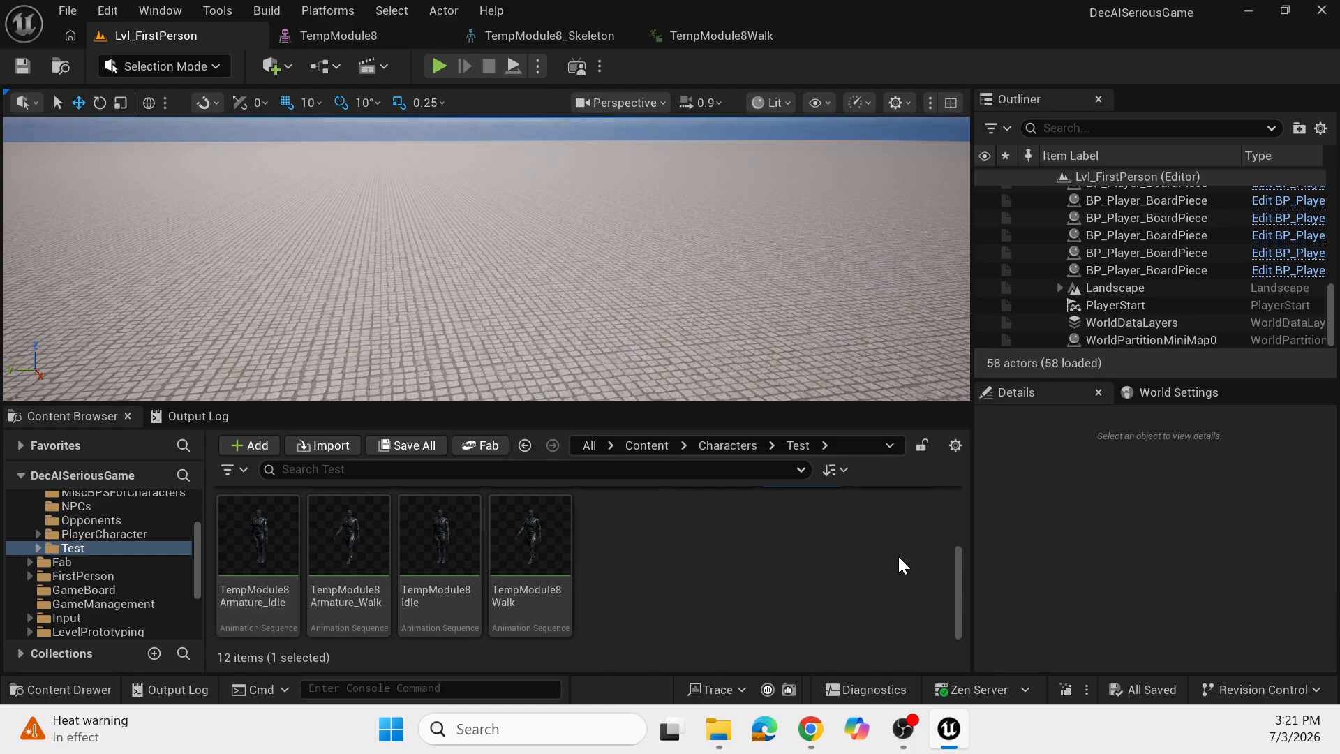
right_click(696, 594)
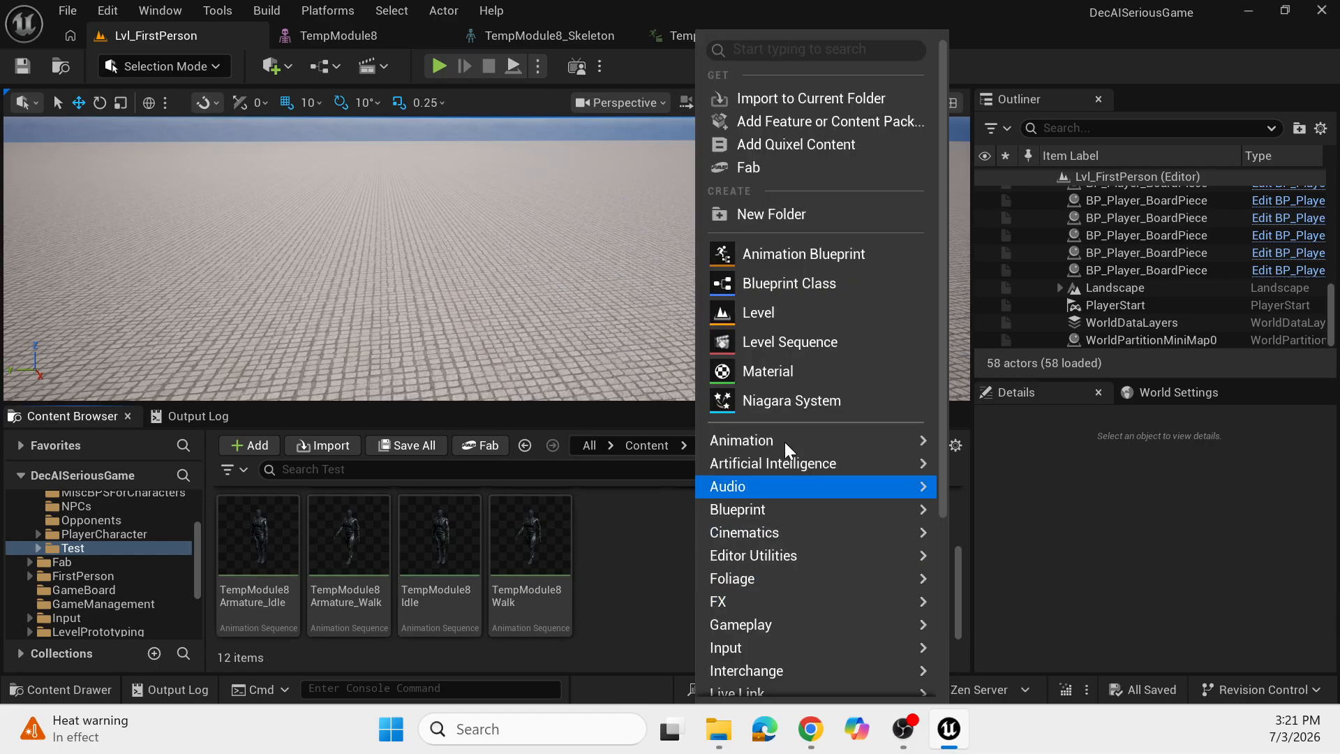
left_click(814, 284)
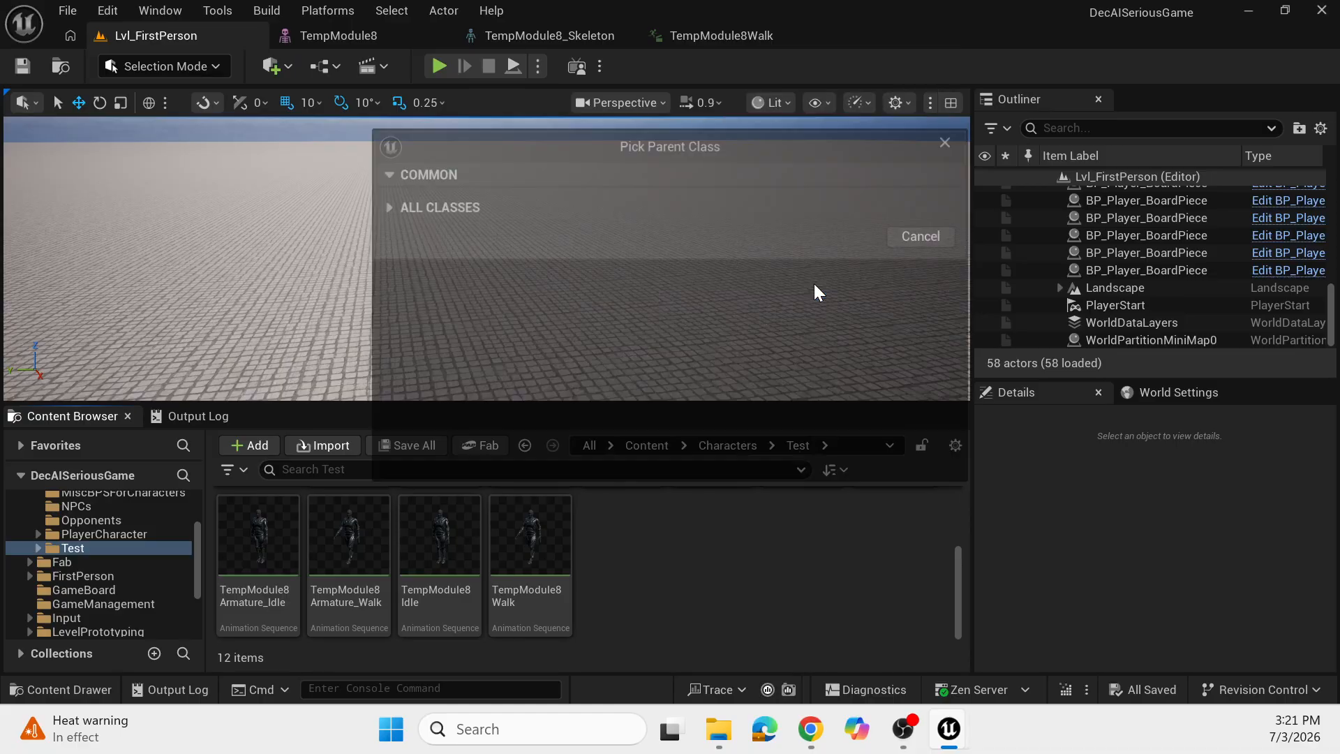
left_click(488, 287)
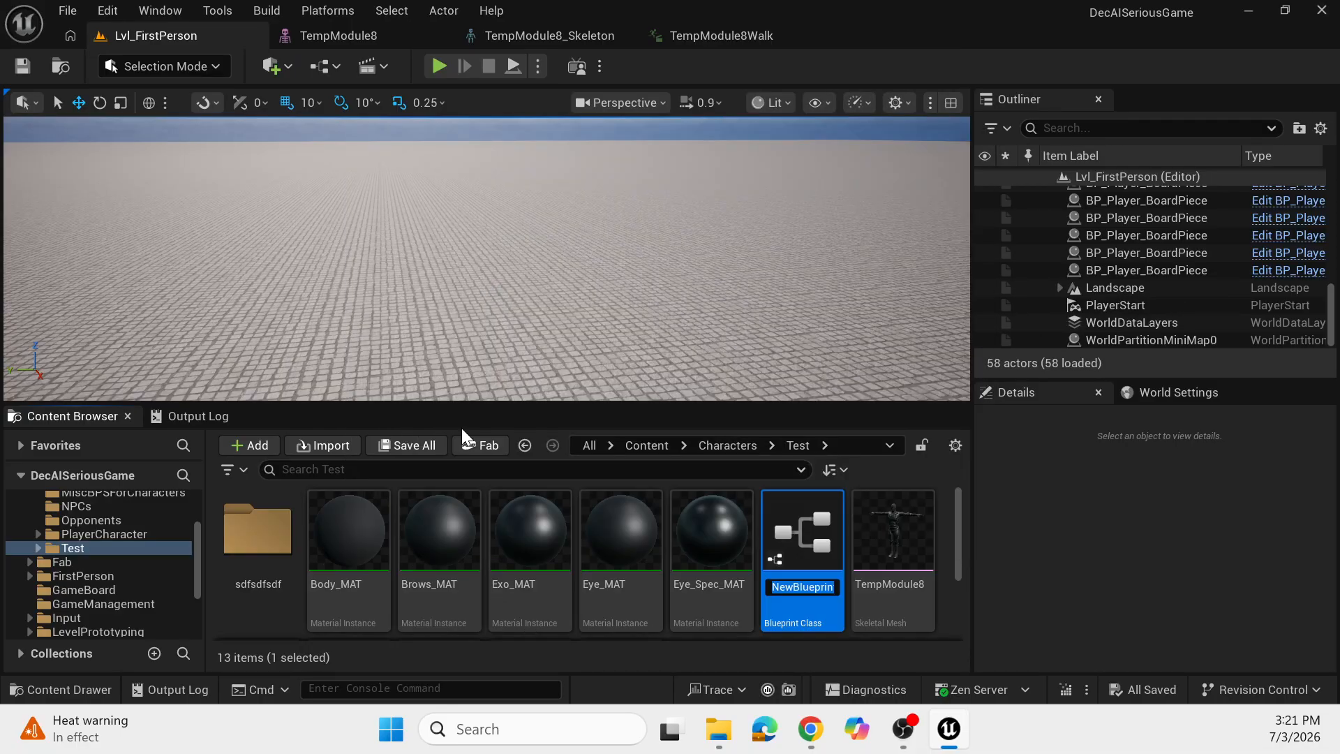
type("TEst")
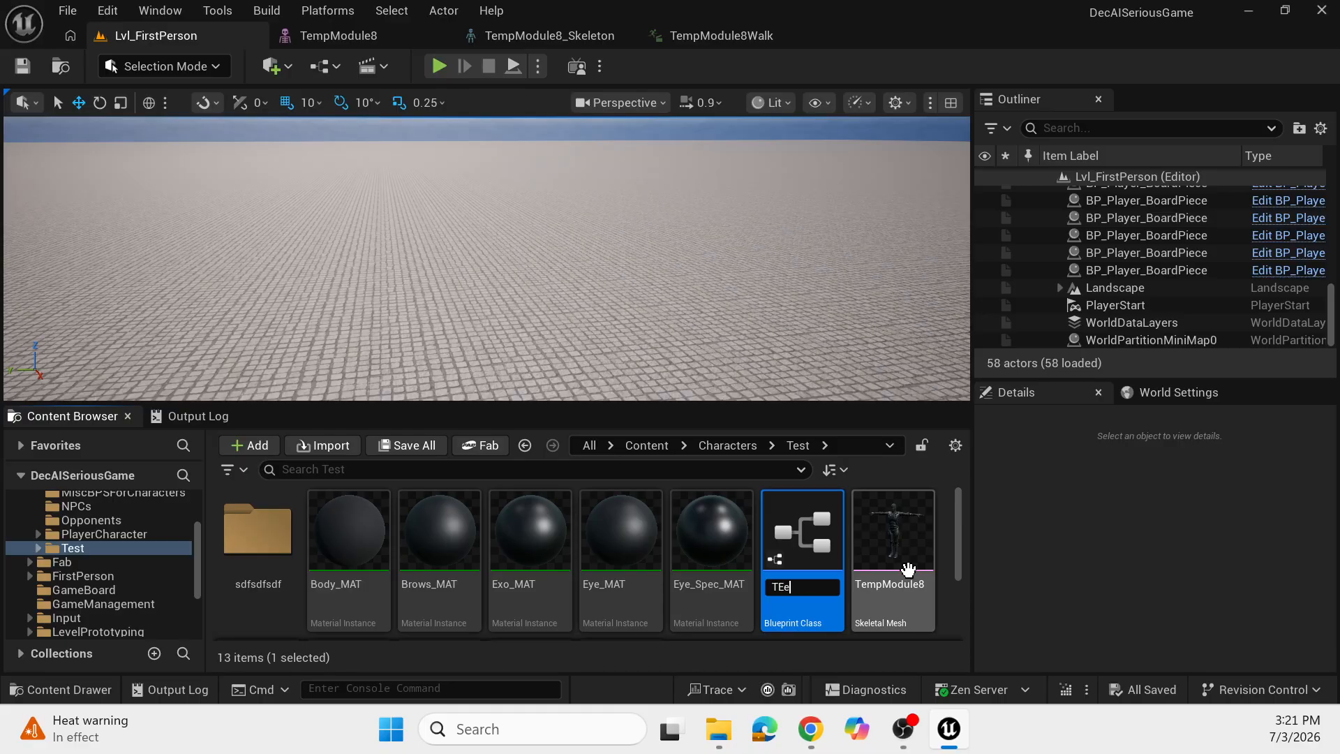
type("t")
key("Return")
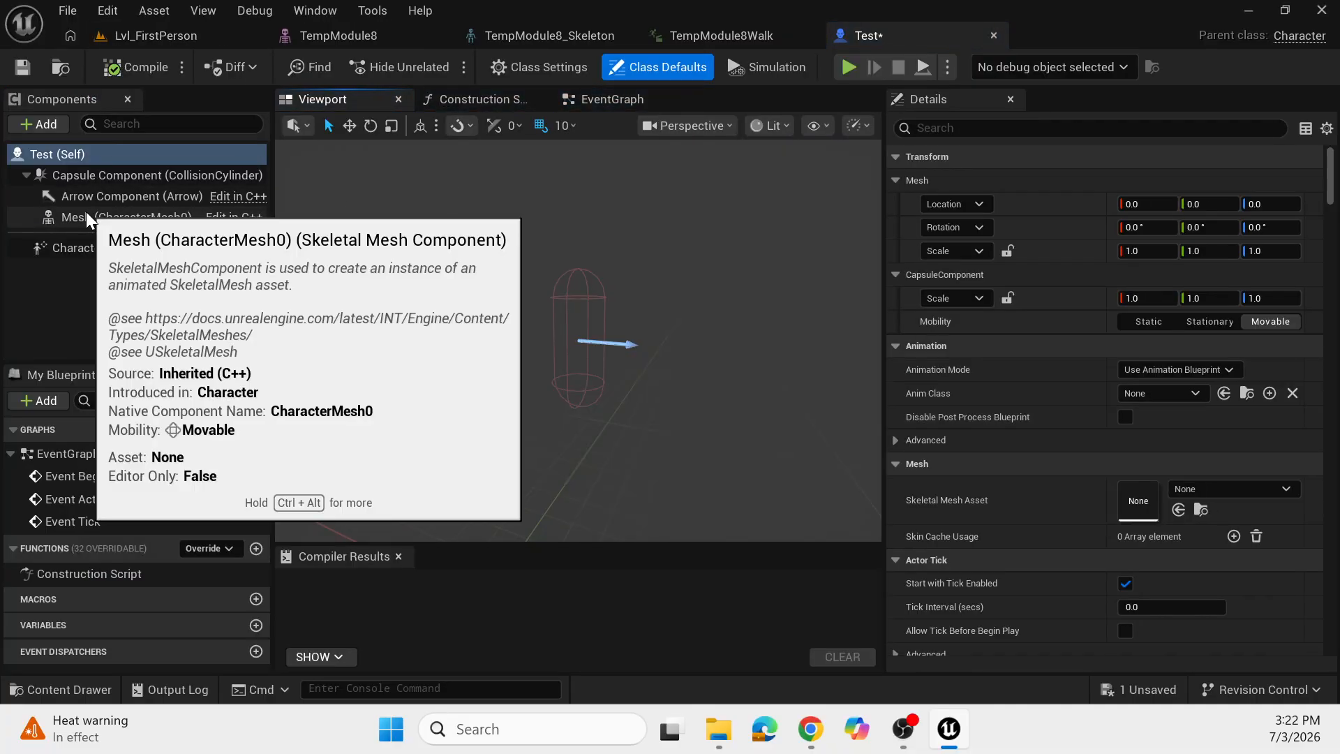
Assign TempModule8 as the skeletal mesh asset of the Test Blueprint's Mesh component.
left_click(70, 220)
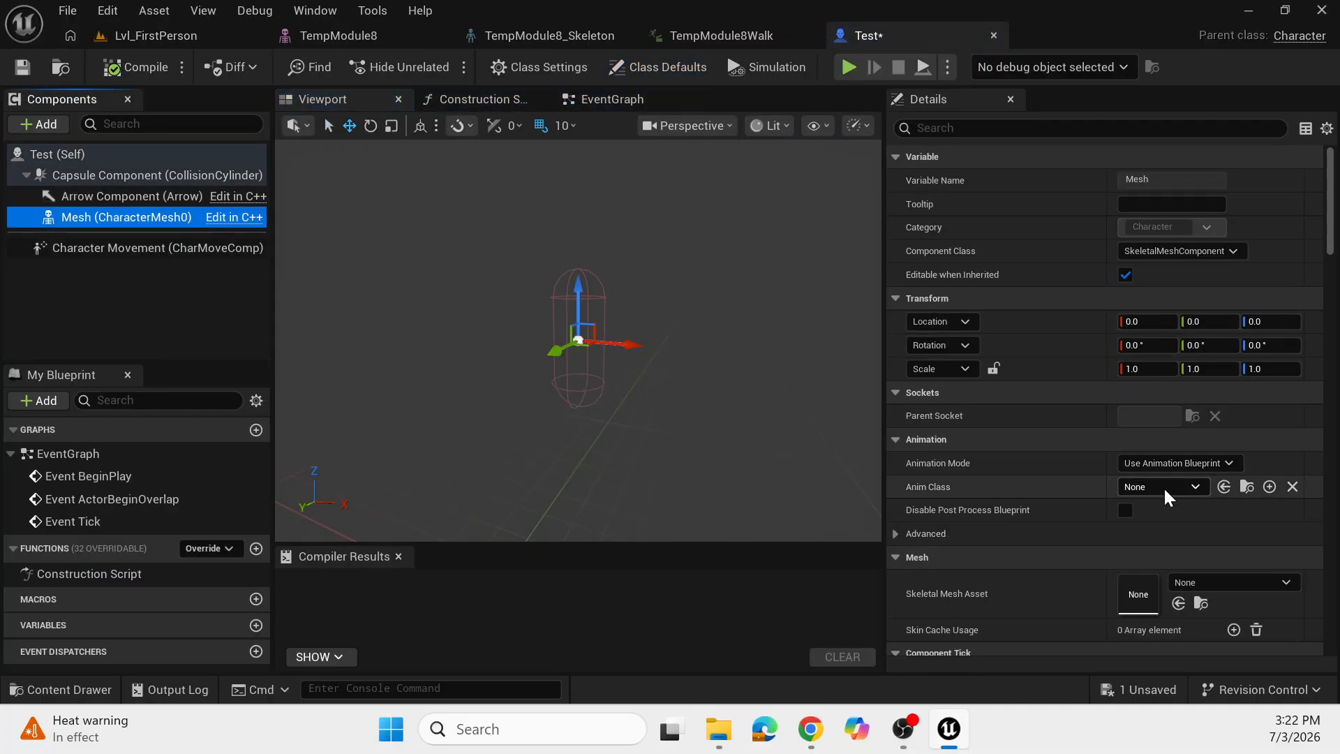
scroll(1159, 489, "down", 3)
left_click(1206, 469)
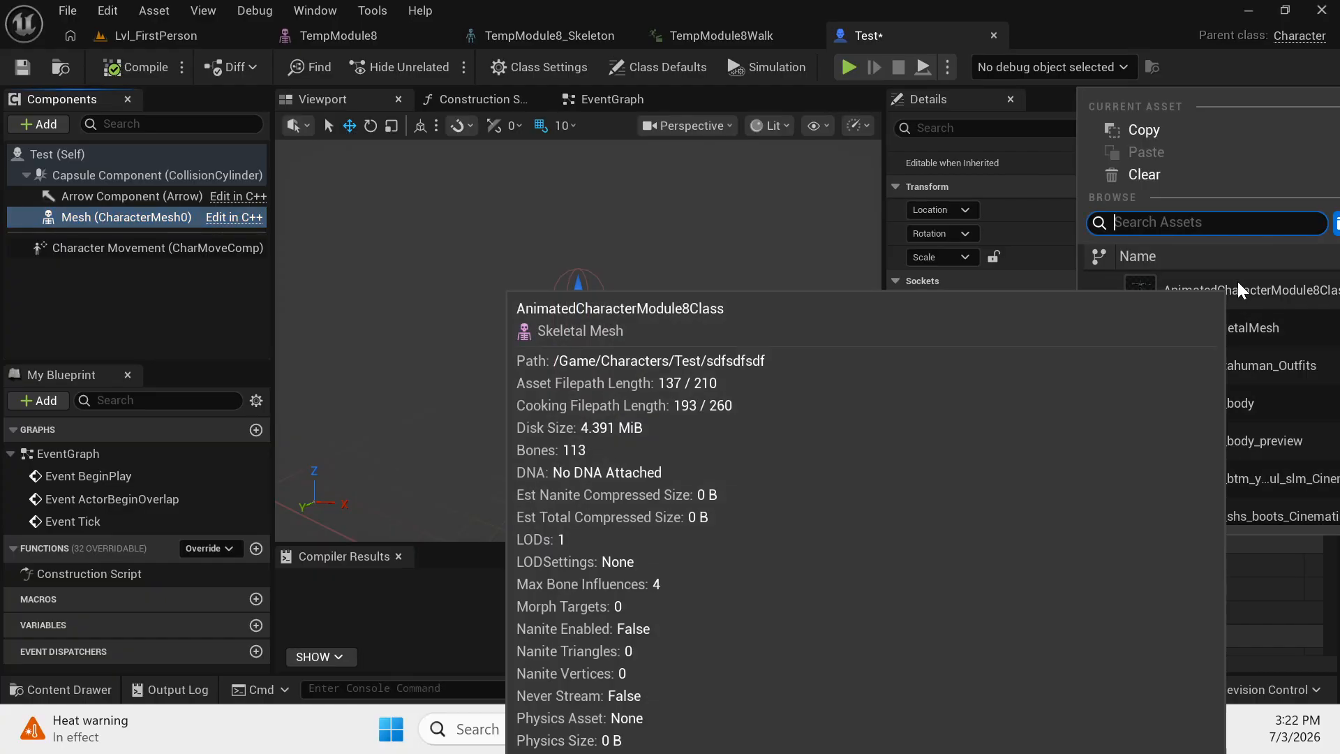
type("test")
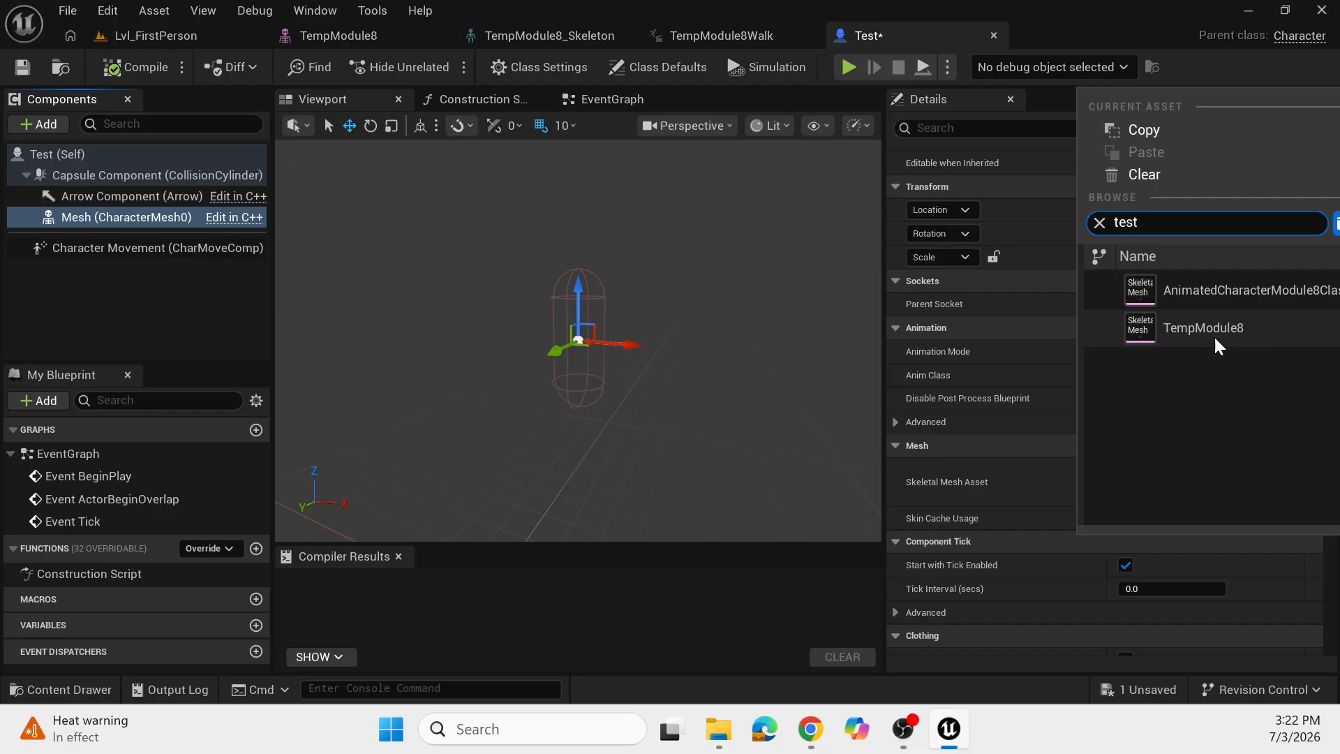
left_click(1213, 333)
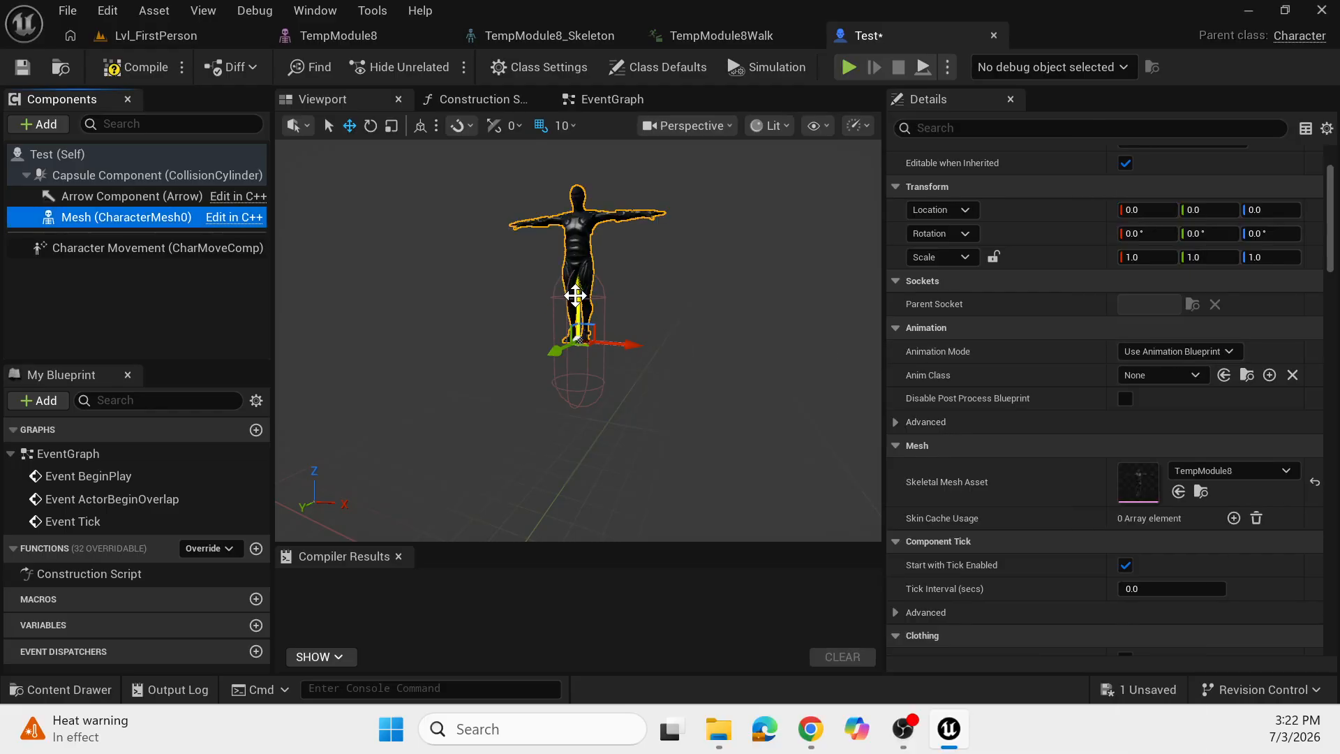
Lower the Mesh component to Z -80 and rotate it -90° about Z so it faces along the arrow.
left_click_drag(575, 295, 571, 366)
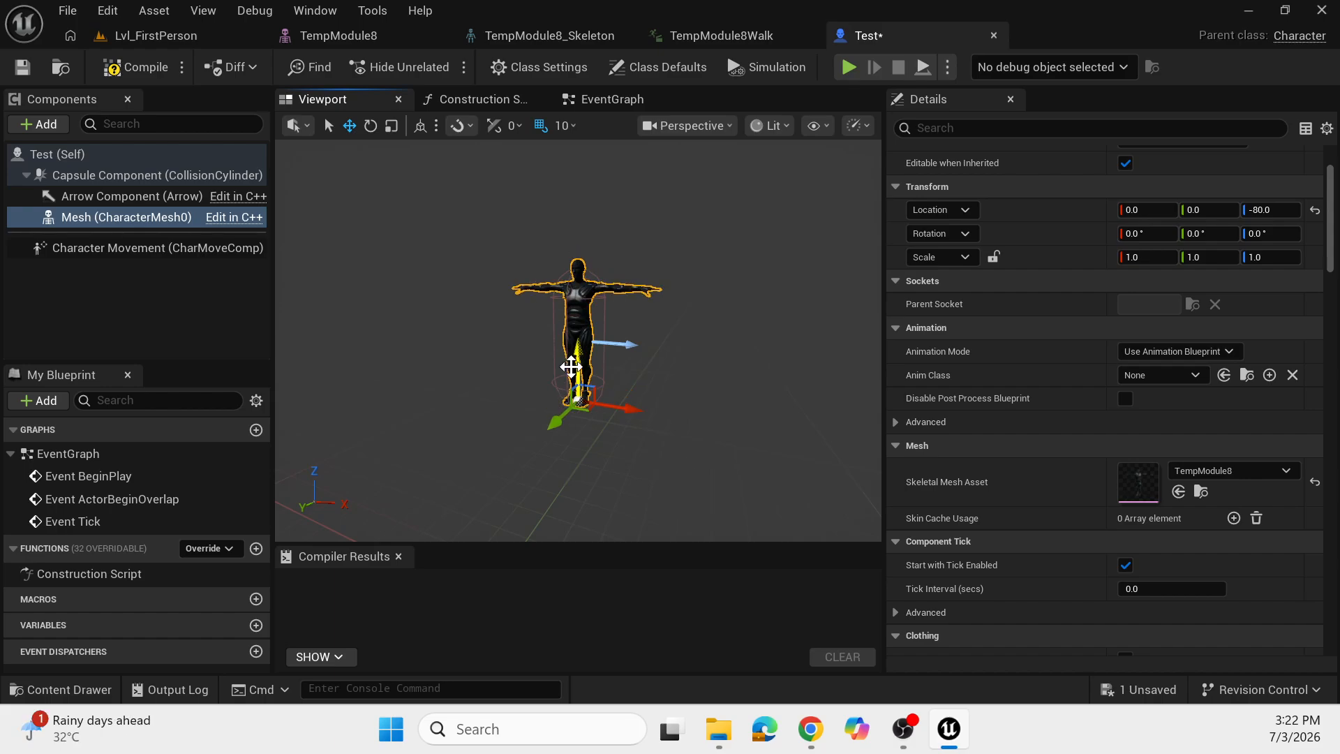
key("e")
left_click_drag(569, 434, 287, 340)
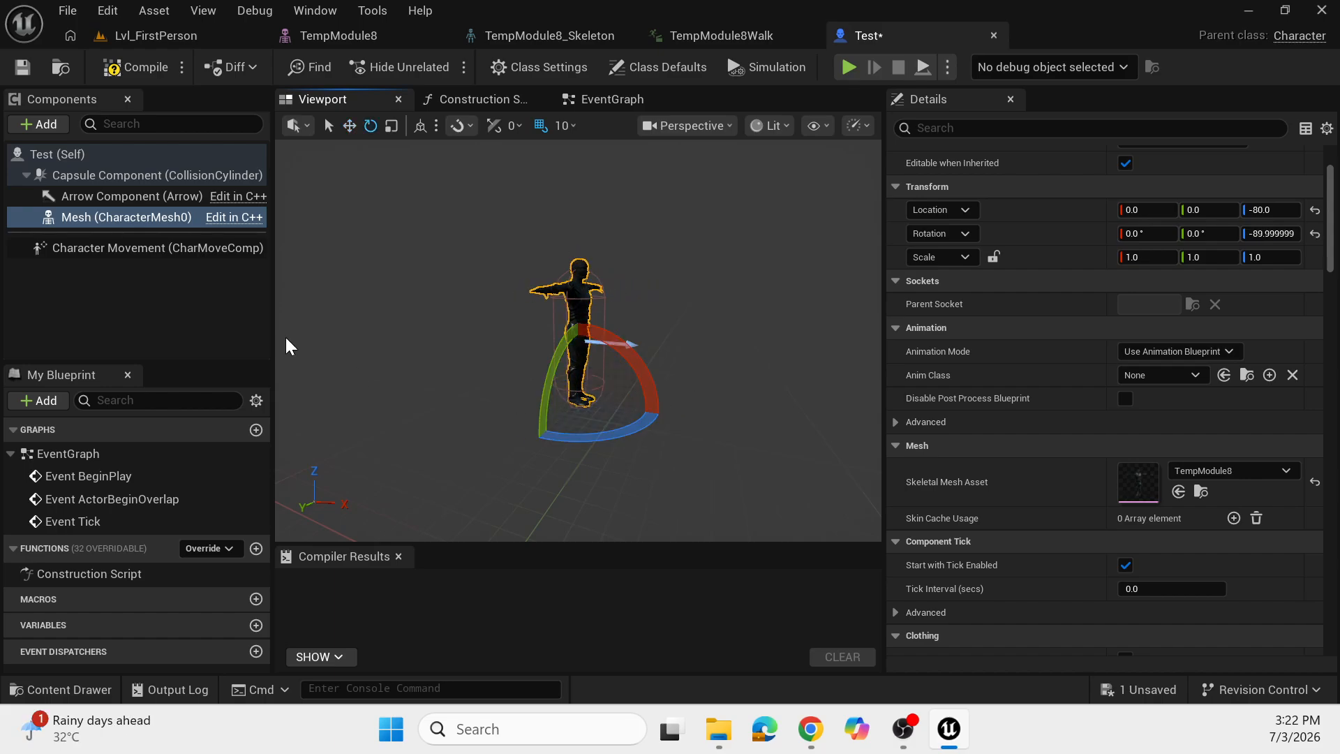
Check the mesh's alignment inside the capsule, then compile and save the Test Blueprint.
left_click(785, 198)
left_click_drag(786, 198, 782, 258)
left_click_drag(666, 227, 703, 192)
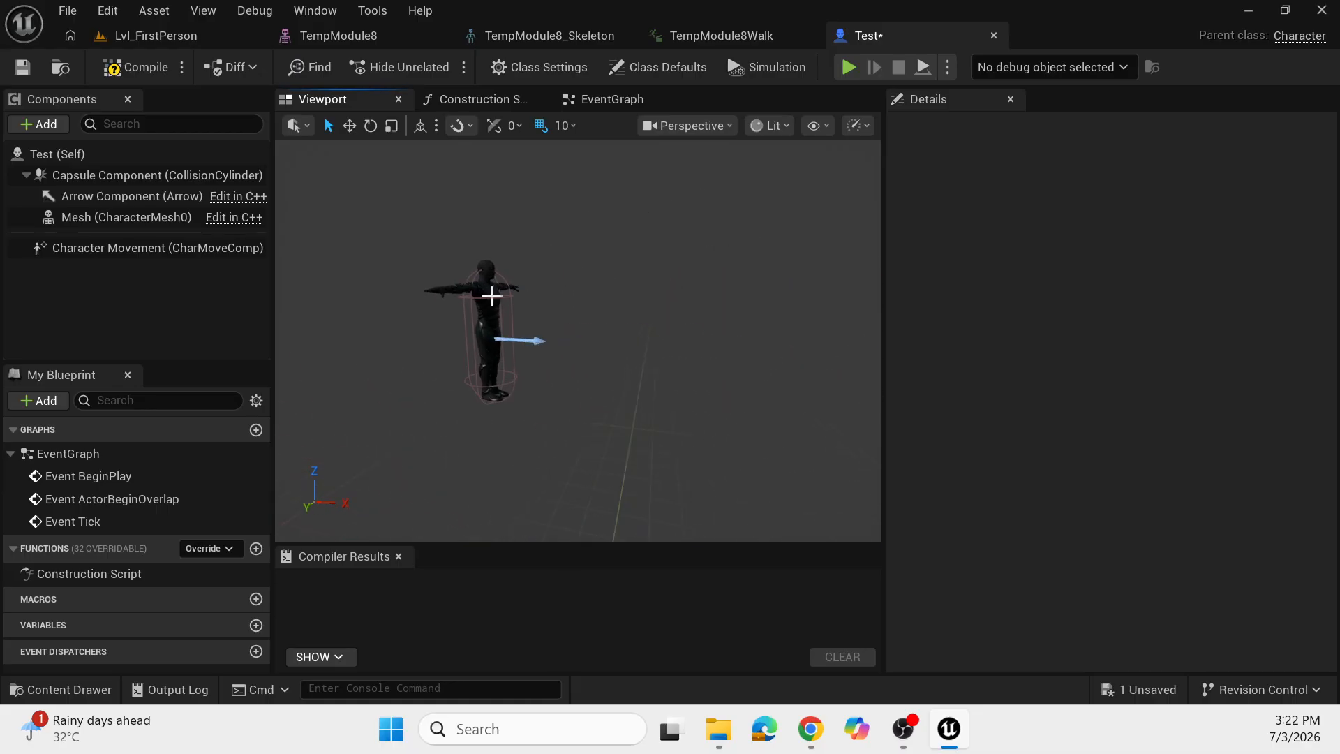
left_click(492, 296)
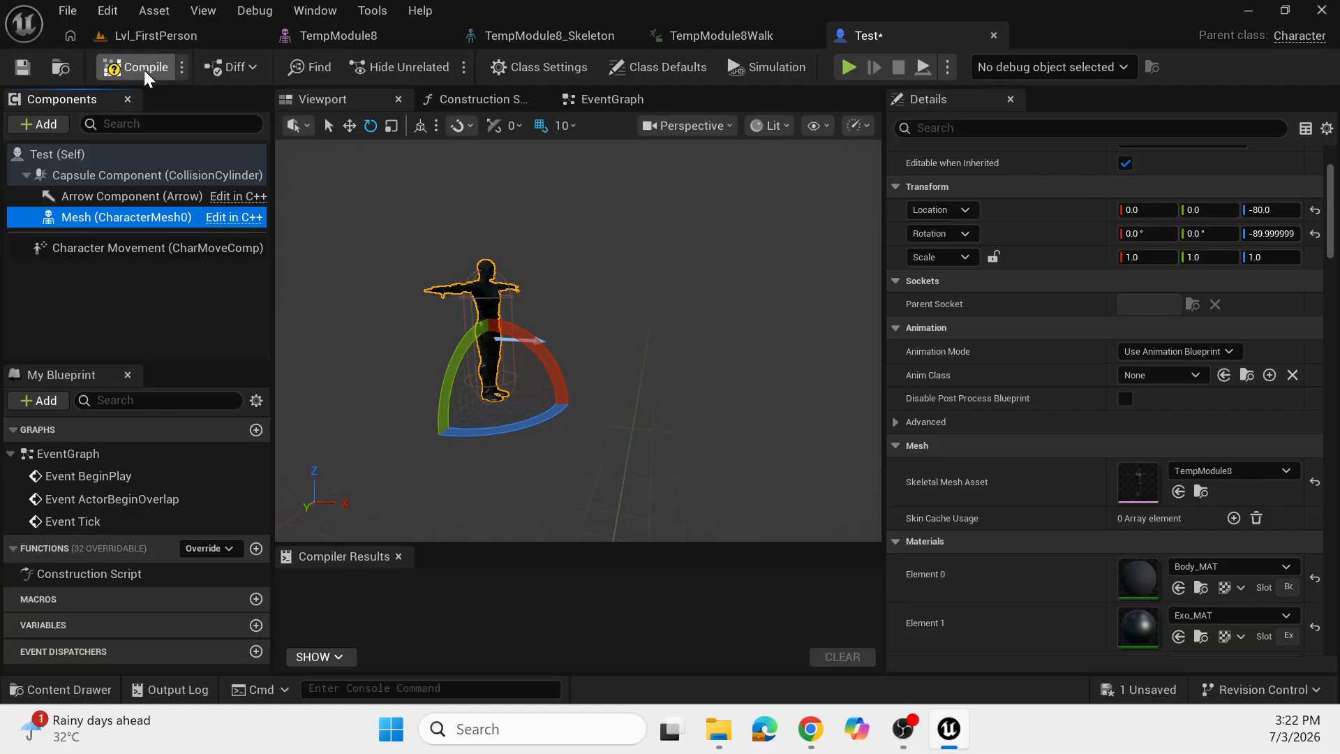
left_click(144, 70)
left_click(28, 60)
Review the Capsule, Arrow, Character Movement and Mesh components, including the walking settings and the mesh's animation settings.
left_click(149, 180)
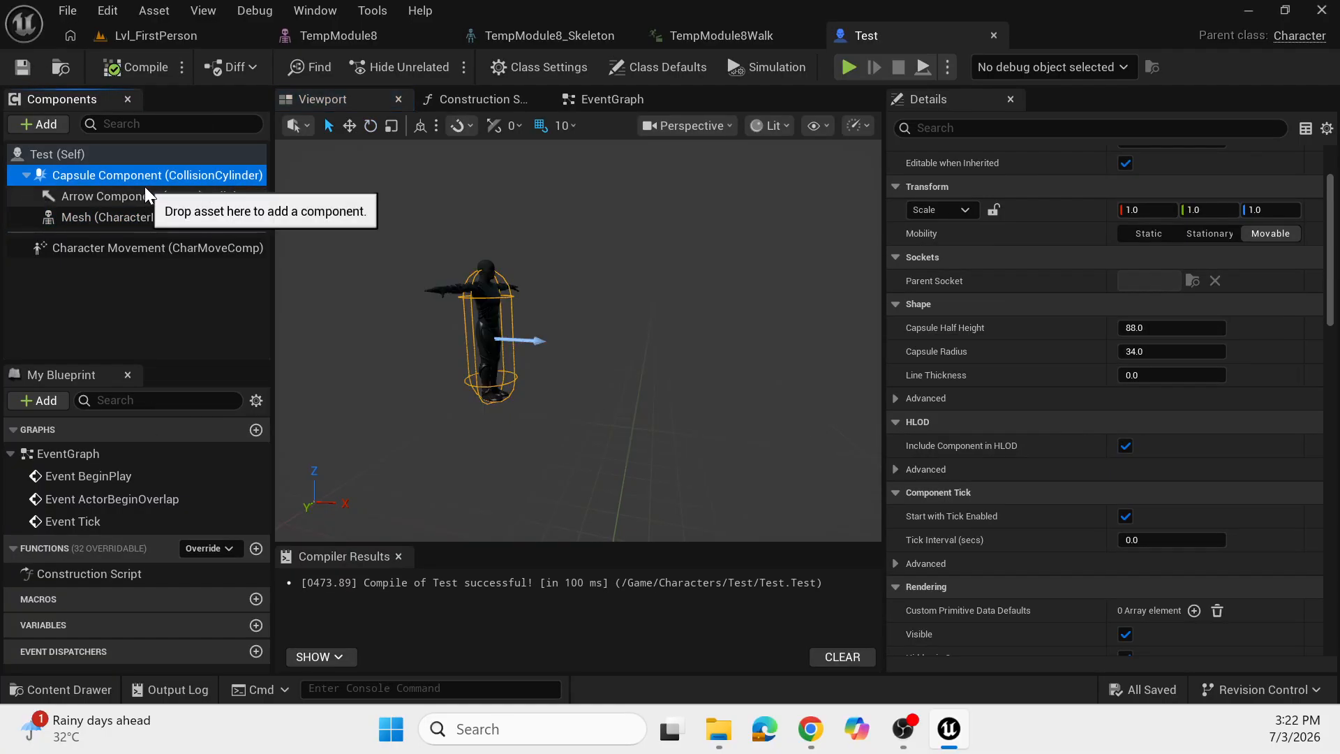
left_click(144, 190)
scroll(539, 370, "up", 4)
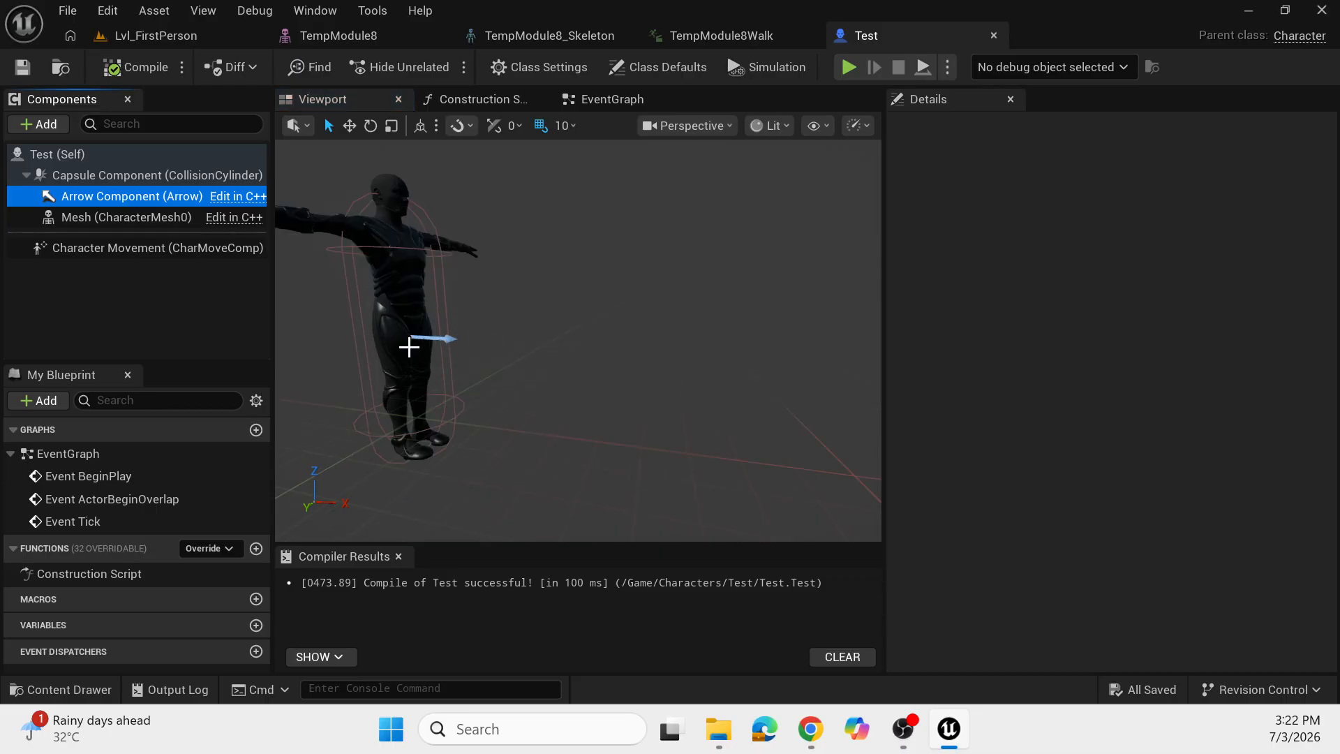
left_click(112, 248)
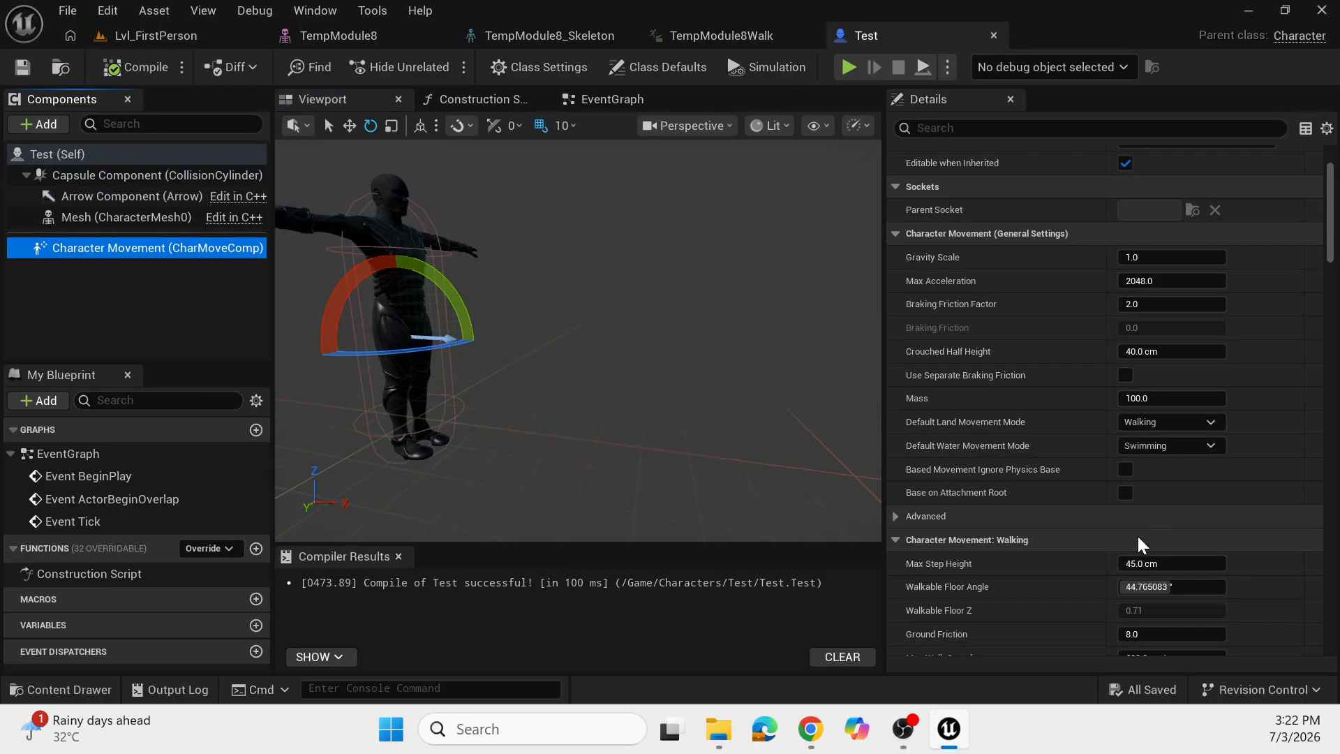
scroll(1110, 559, "down", 5)
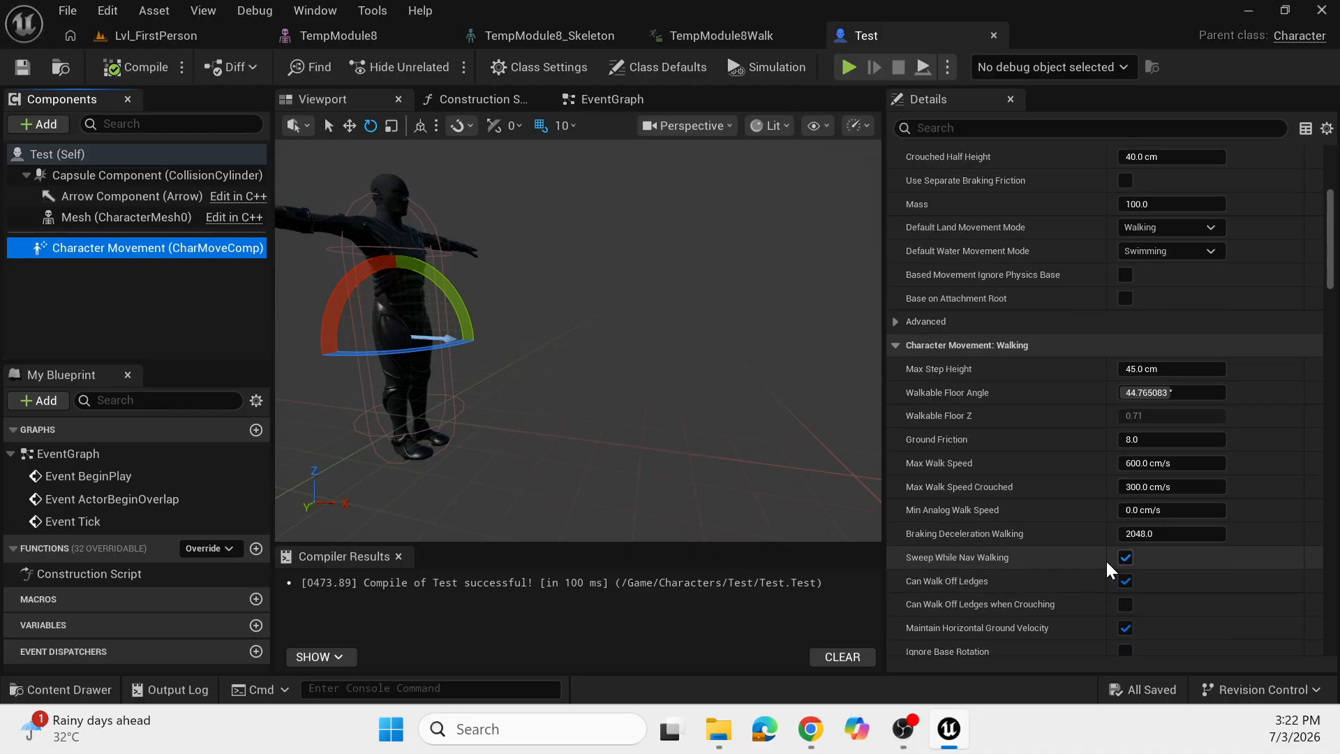
left_click(98, 218)
scroll(1058, 518, "up", 3)
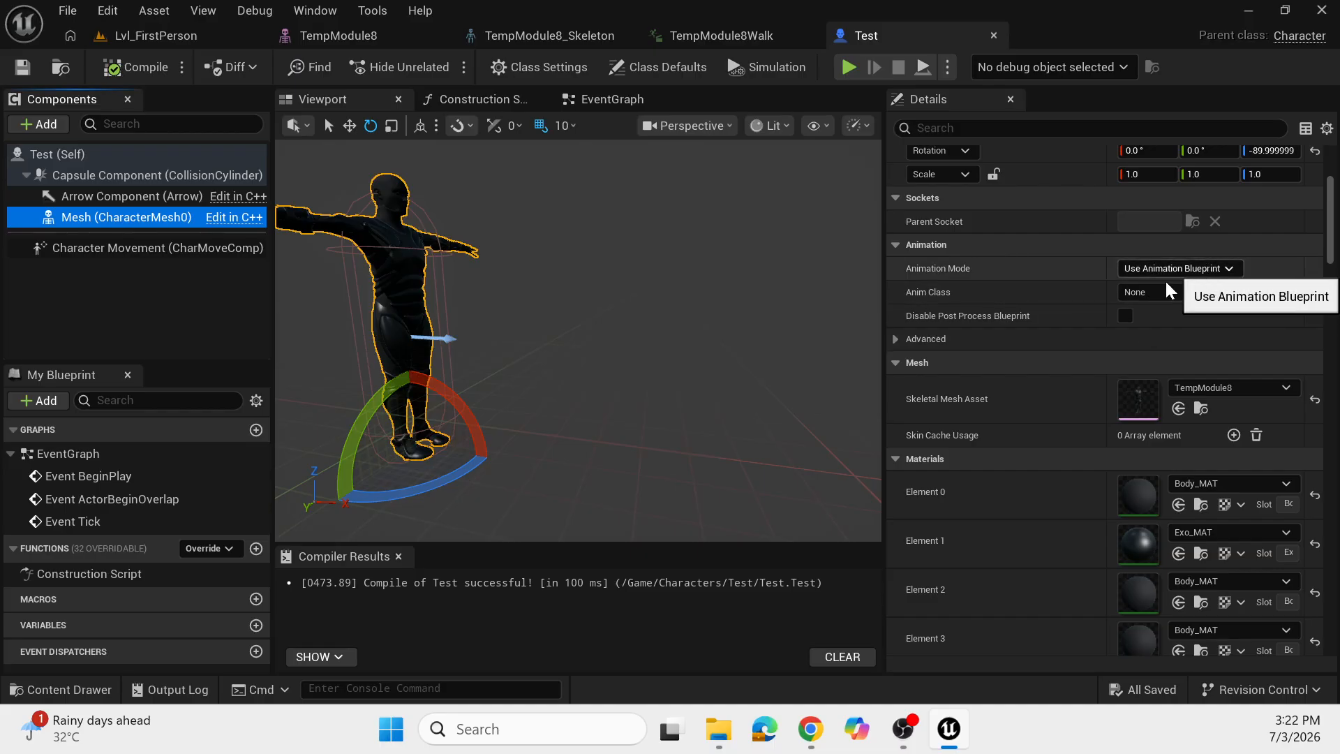
Create an Animation Blueprint in the level's Test content folder, based on TempModule8_Skeleton.
left_click(176, 27)
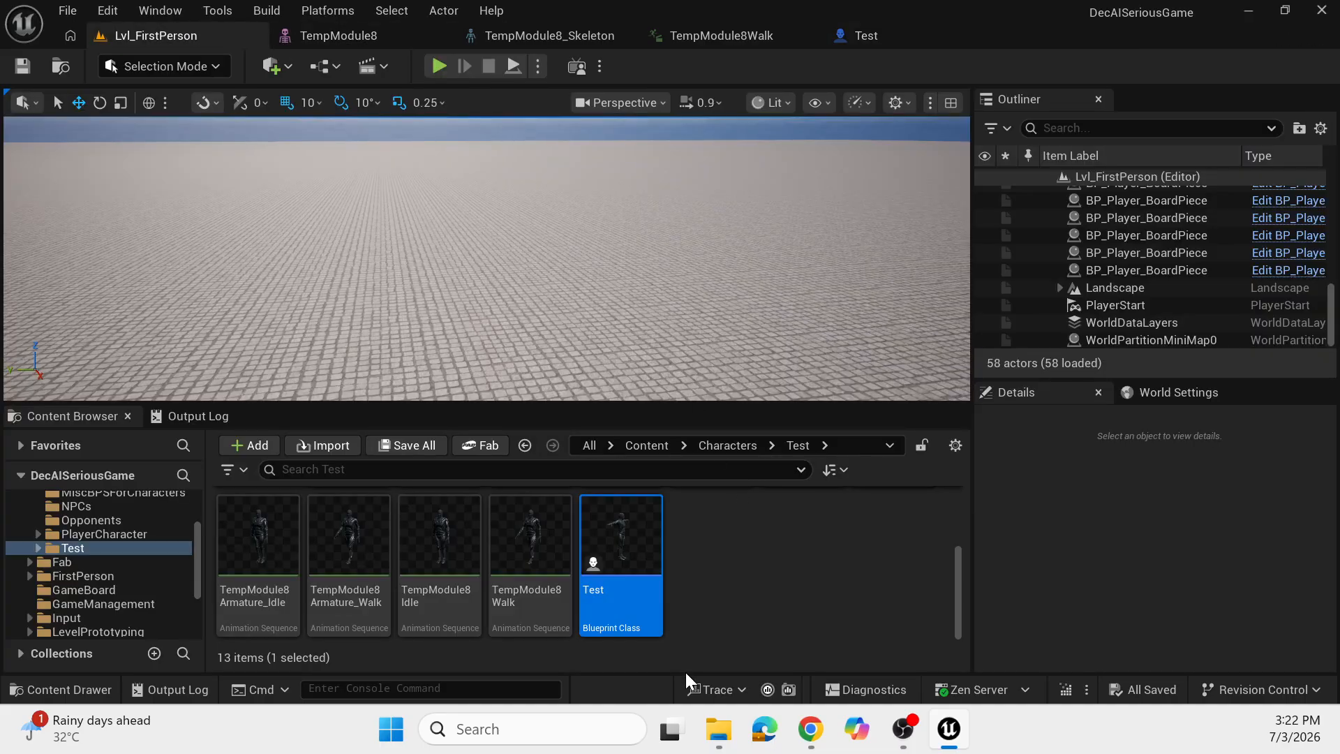
right_click(739, 594)
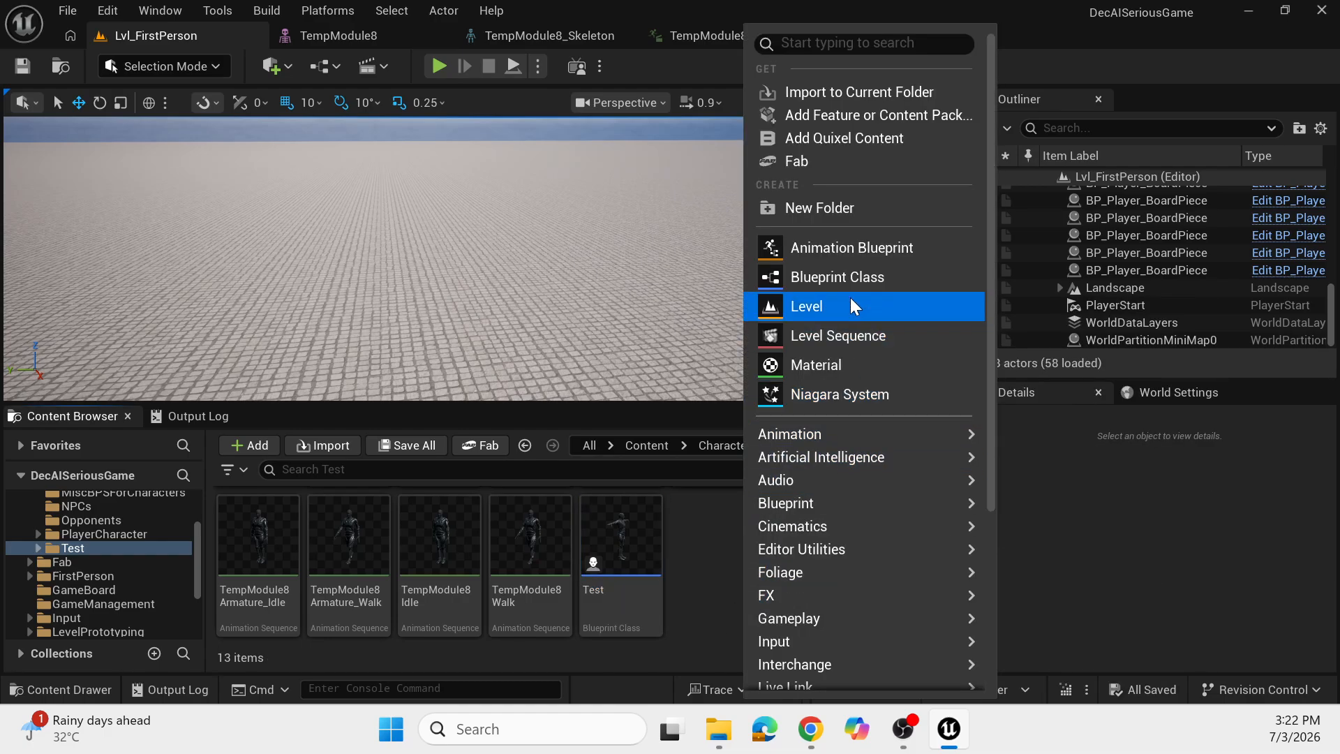
left_click(865, 249)
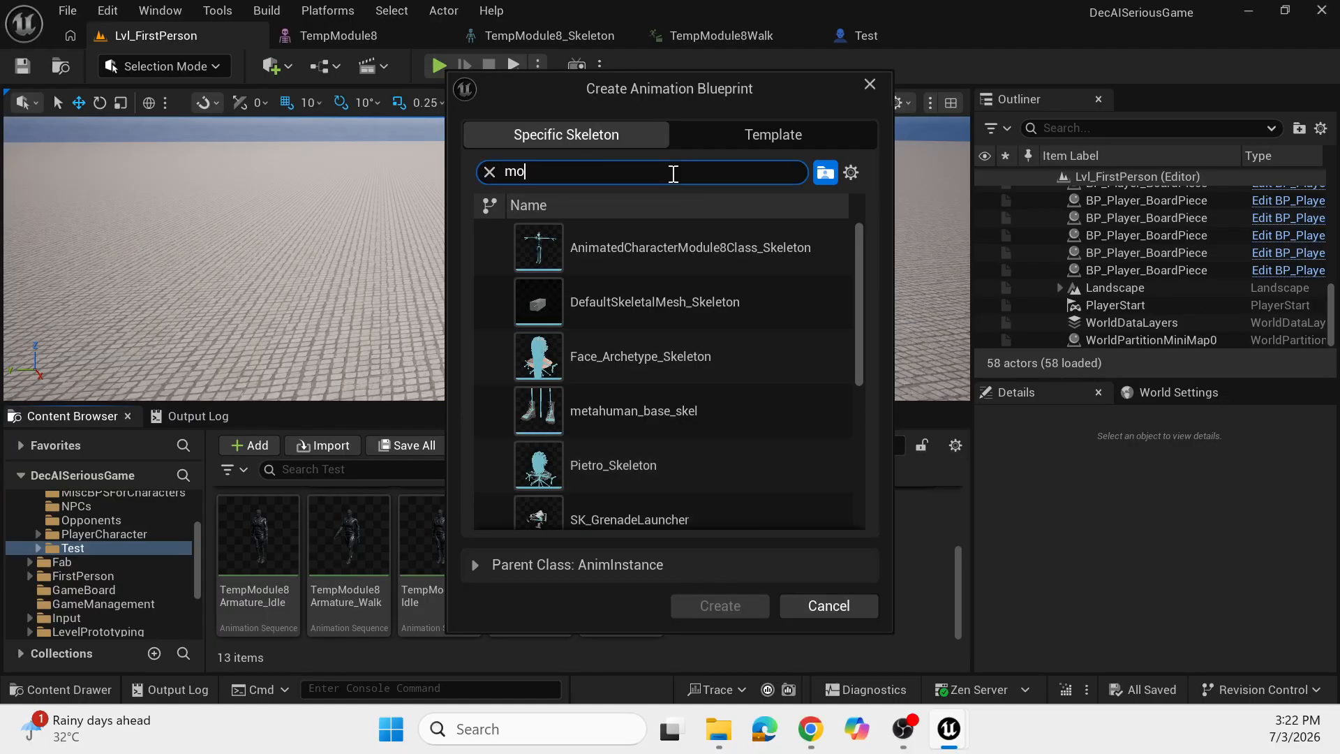
type("module")
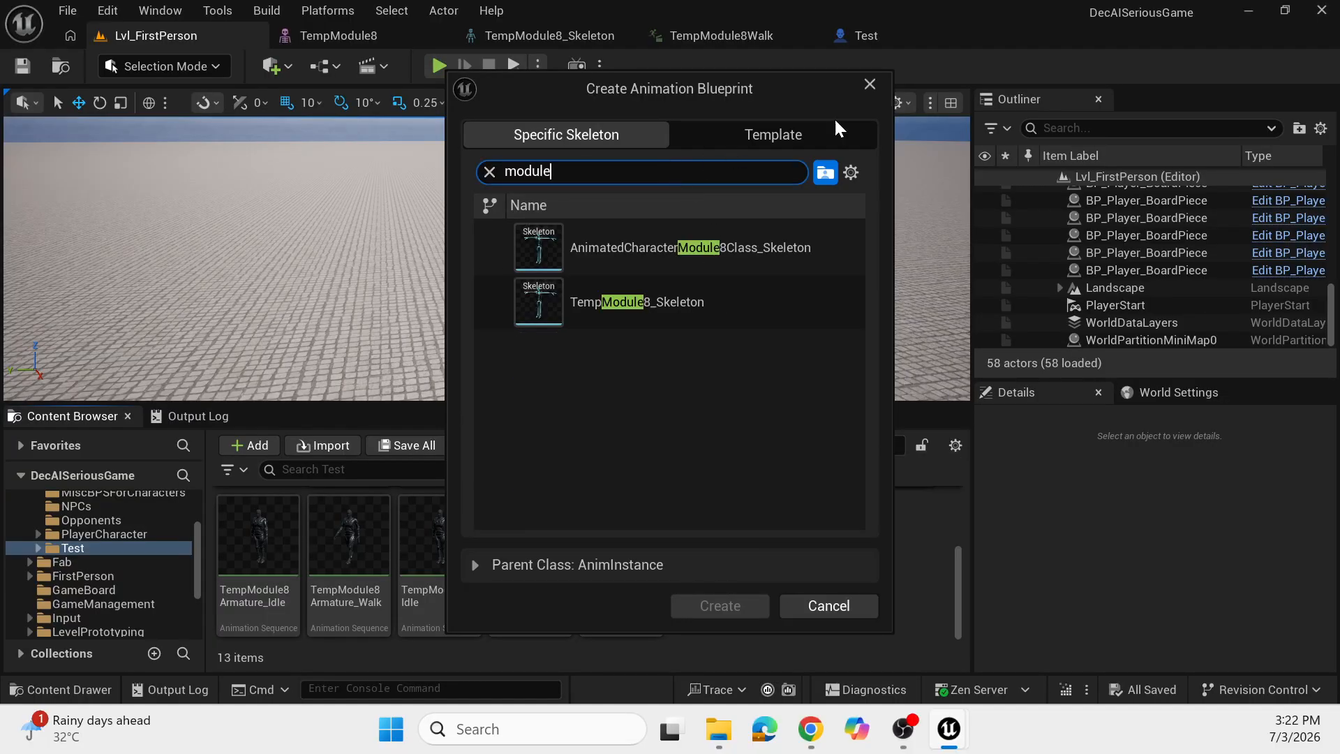
left_click(681, 320)
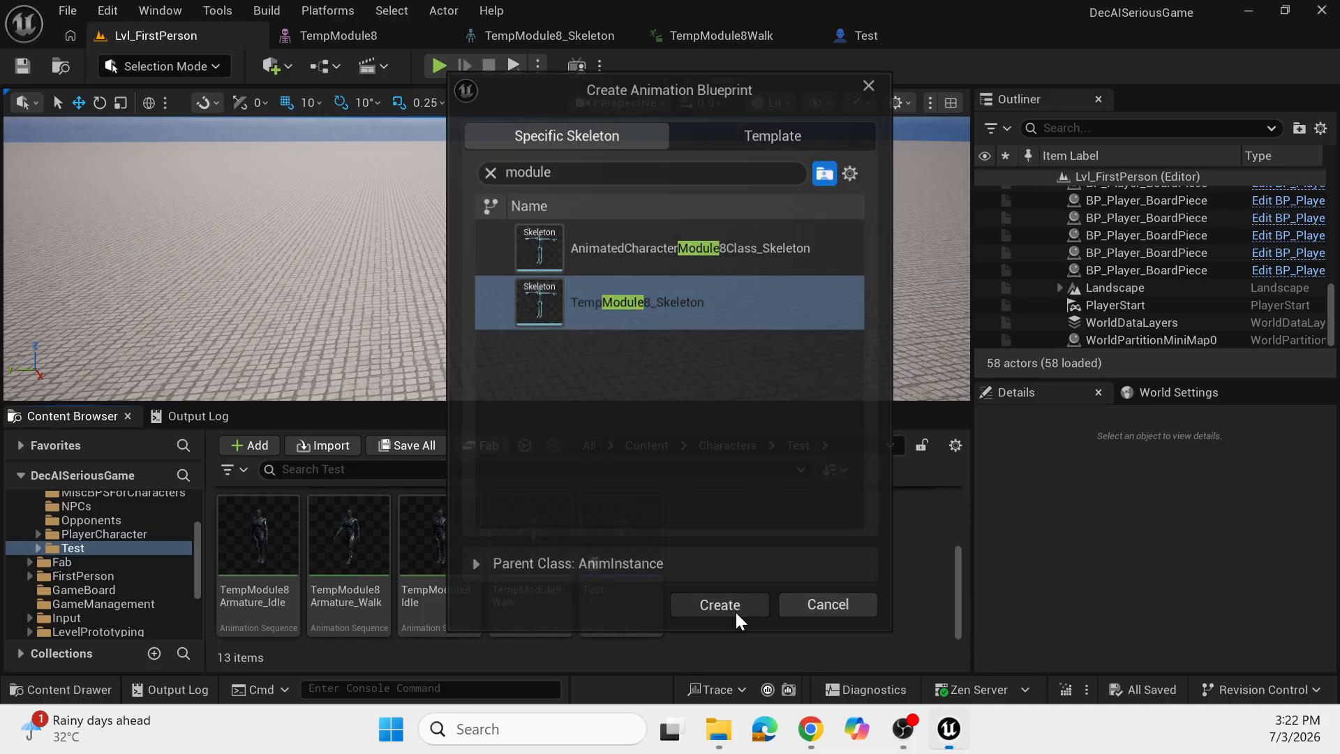
left_click(735, 610)
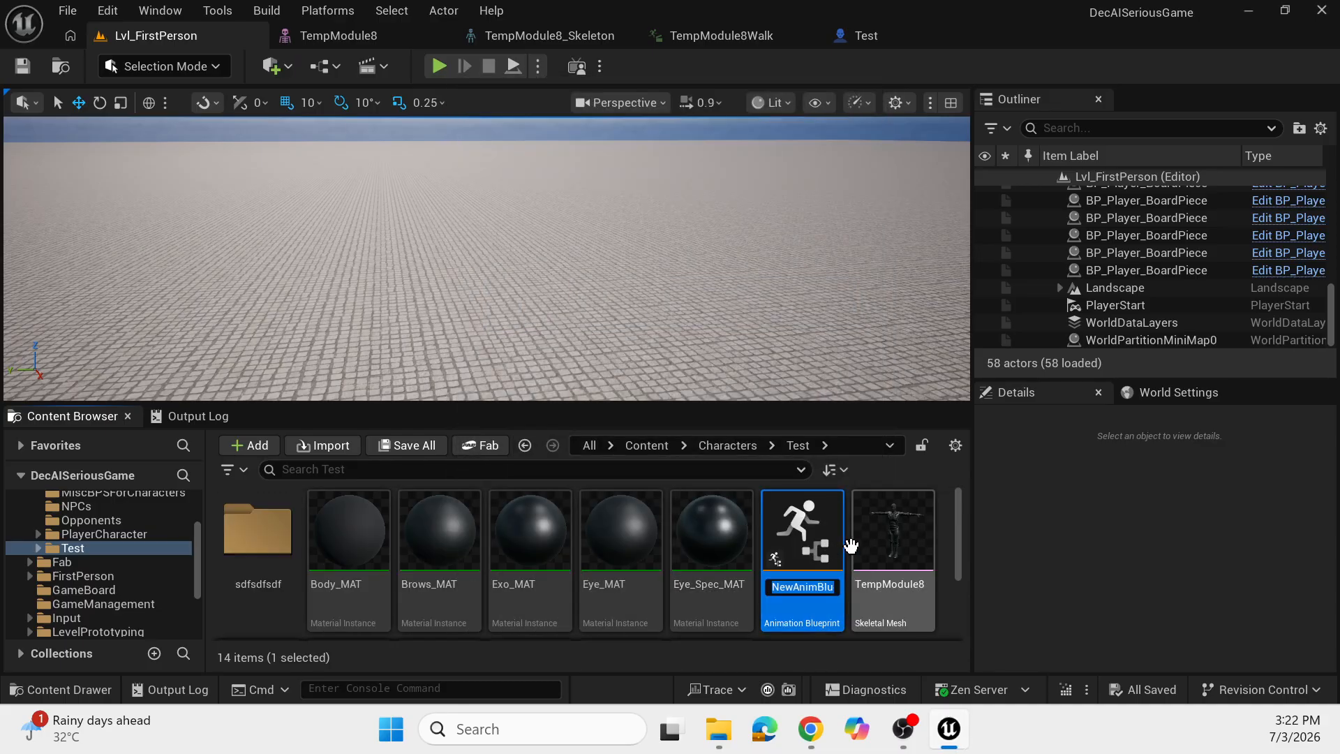
Name the new Animation Blueprint Test_Anim_BP and open it.
type("Ts")
key("BackSpace")
type("est_")
key("Return")
key("Return")
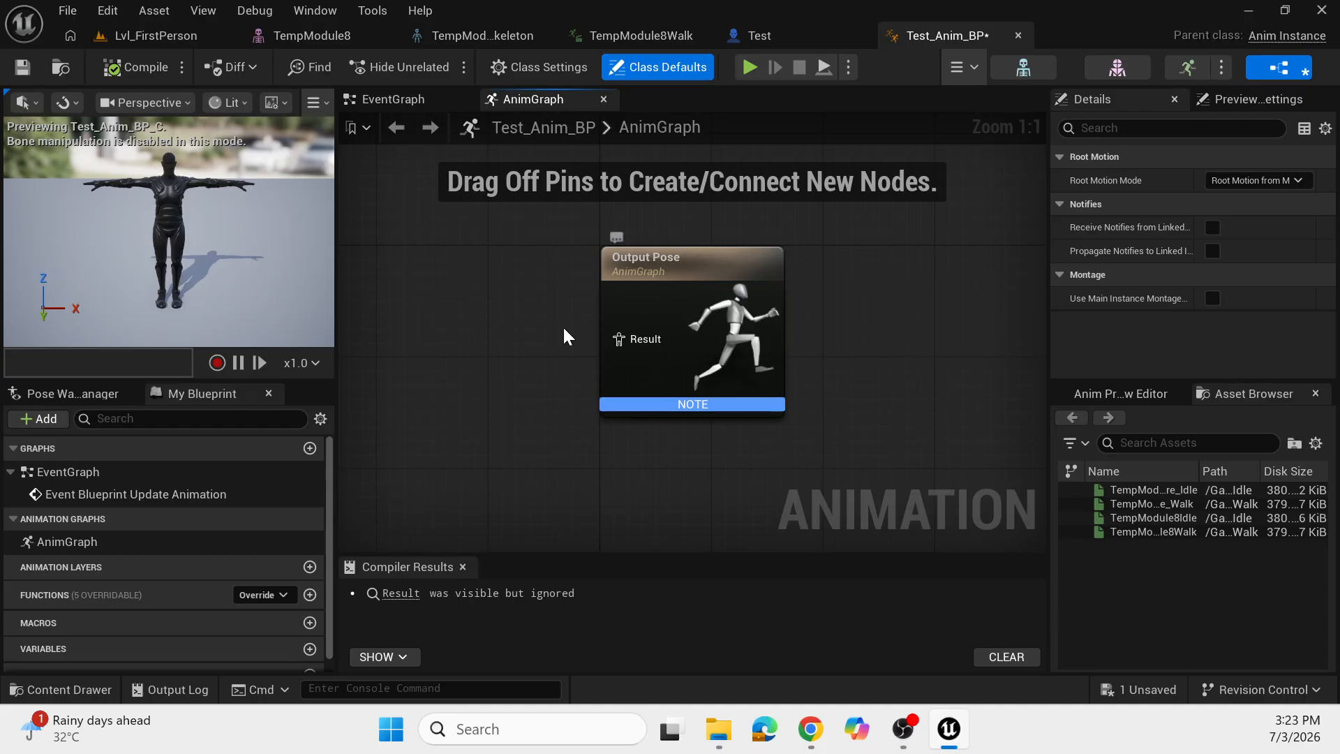
Add a TempModule8Idle sequence player to the AnimGraph, connect it to the Output Pose result, and compile.
right_click_drag(562, 330, 644, 327)
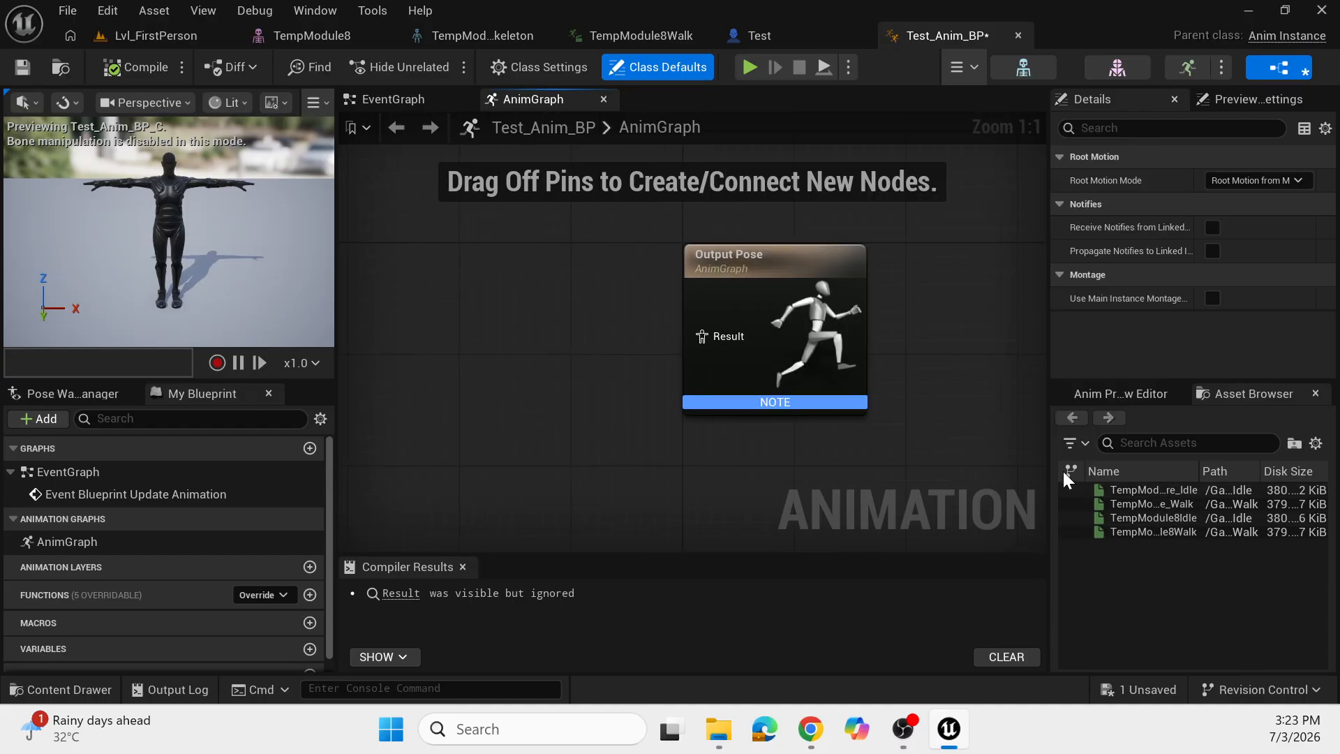
left_click_drag(1048, 471, 914, 474)
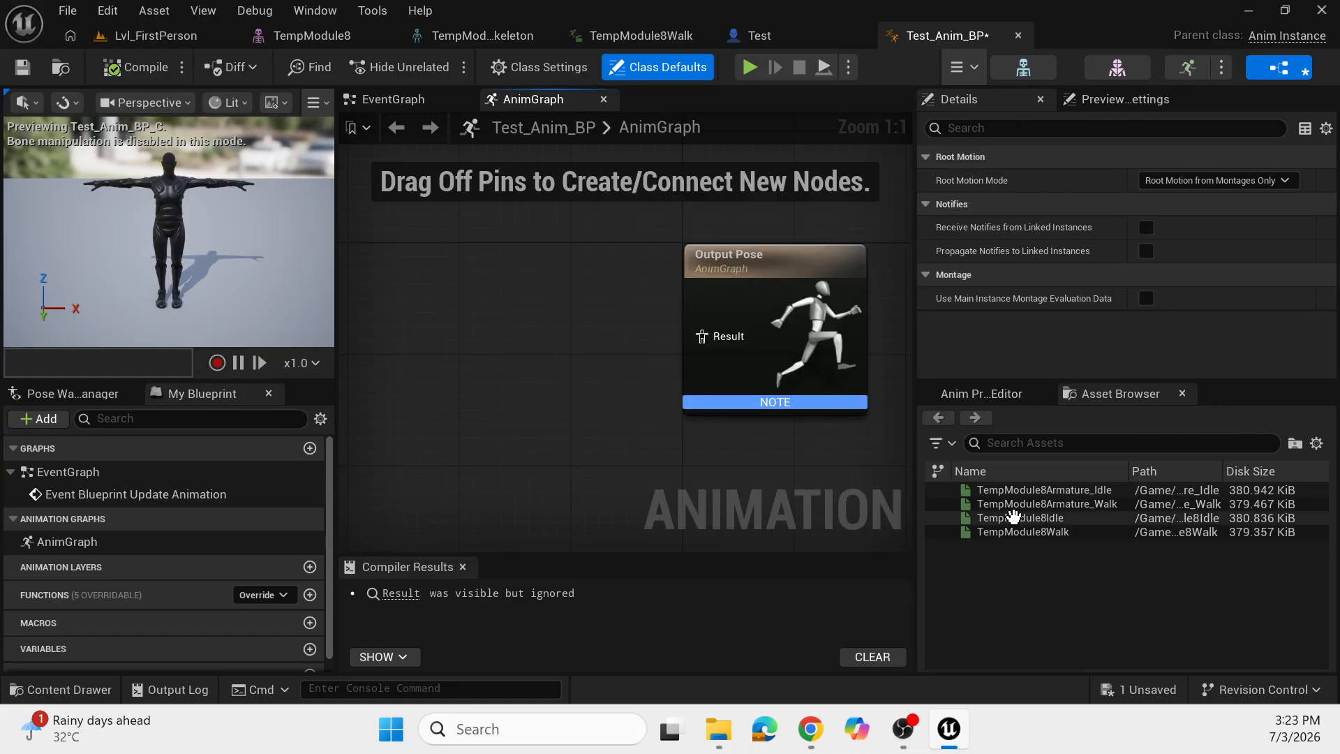
left_click_drag(1020, 517, 480, 309)
left_click_drag(554, 350, 702, 337)
left_click(264, 326)
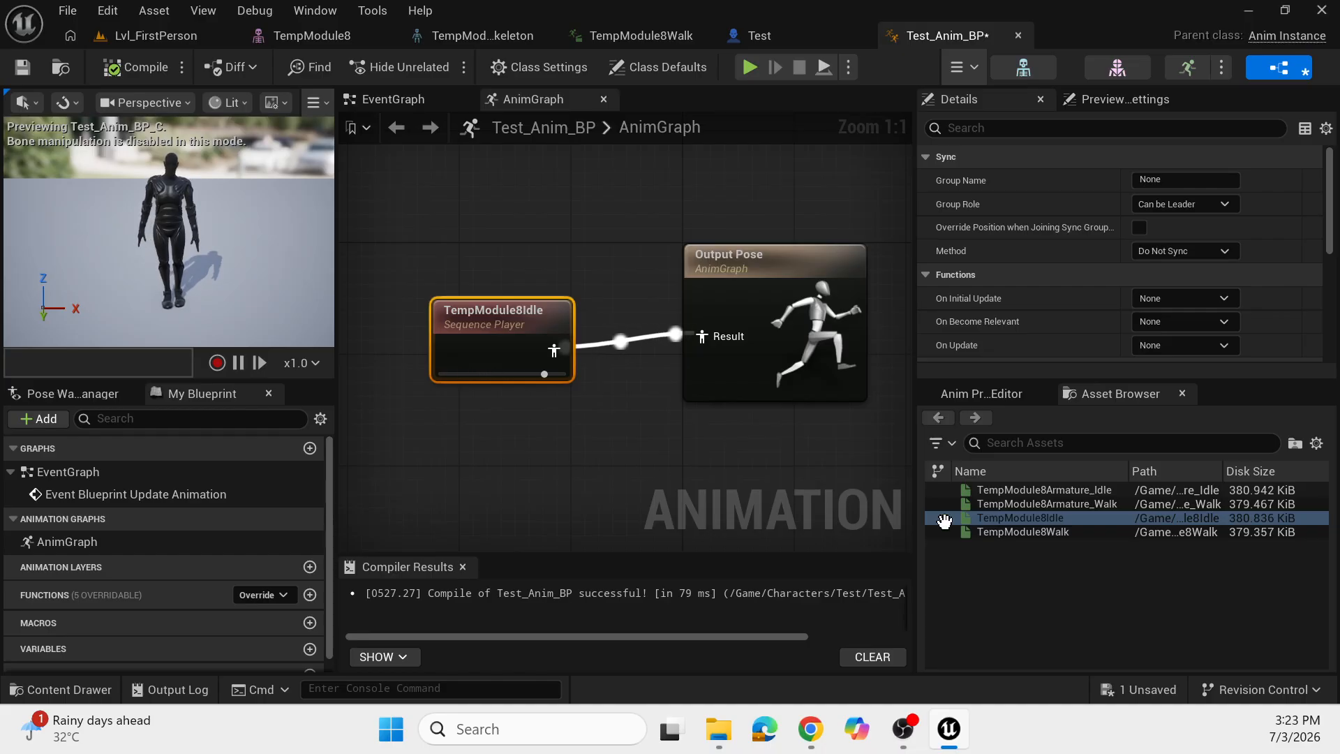
Feed the Output Pose from a TempModule8Walk sequence player instead, place the TempModule8Idle node below it, and recompile.
left_click_drag(1023, 531, 711, 333)
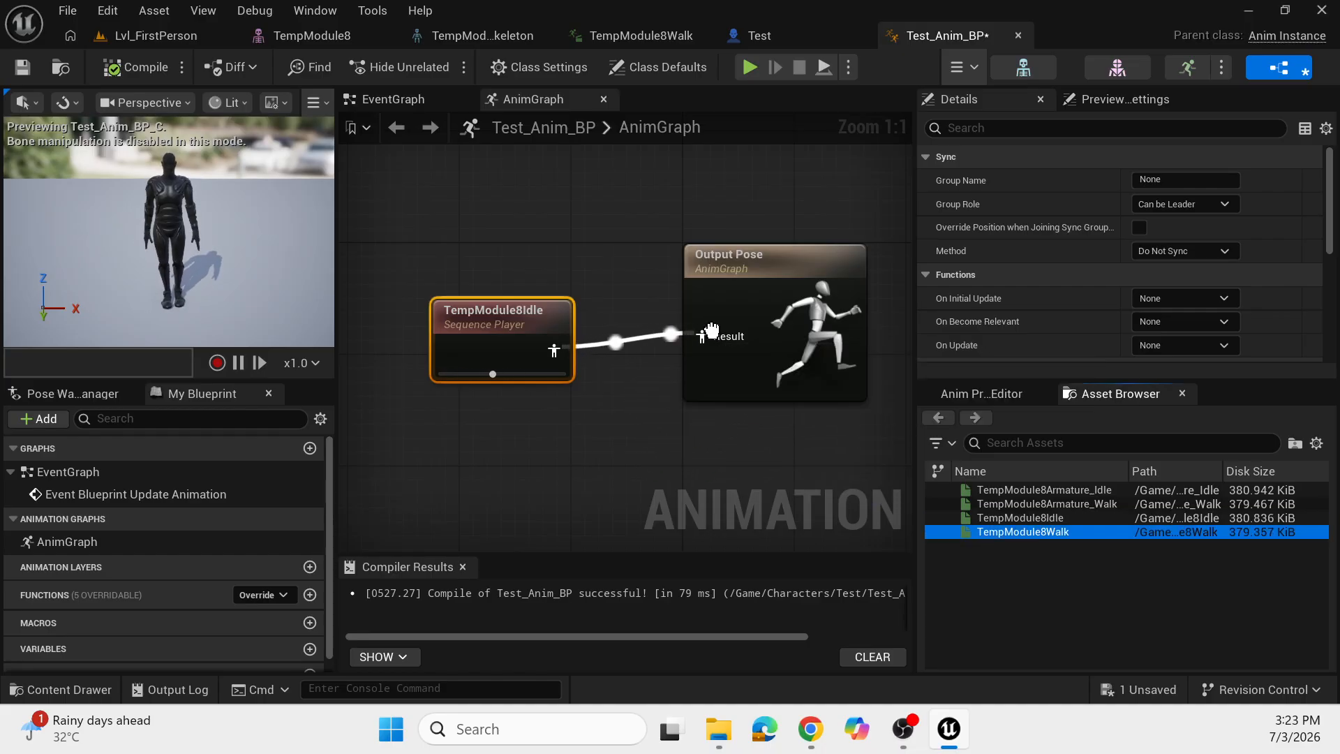
left_click_drag(448, 339, 517, 463)
left_click_drag(520, 310, 507, 324)
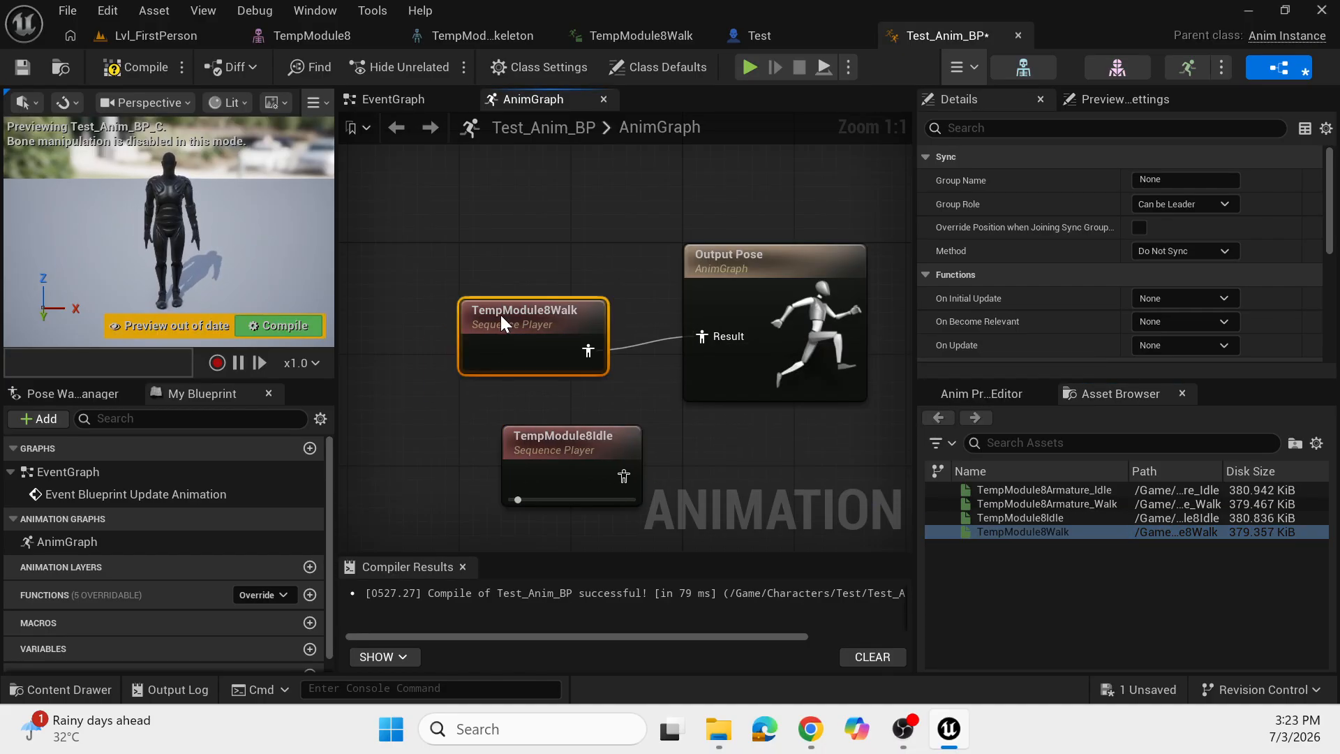
left_click(615, 374)
left_click(594, 437)
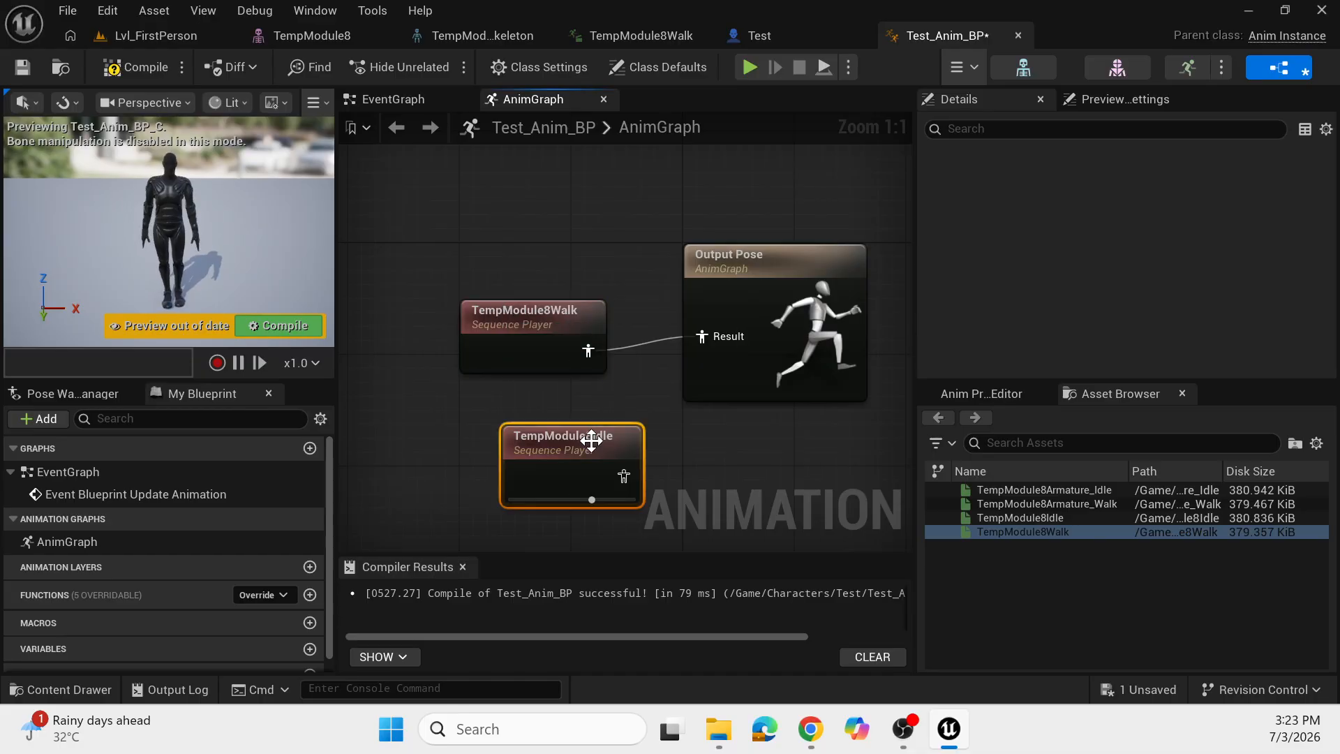
left_click_drag(589, 286, 481, 461)
left_click(274, 326)
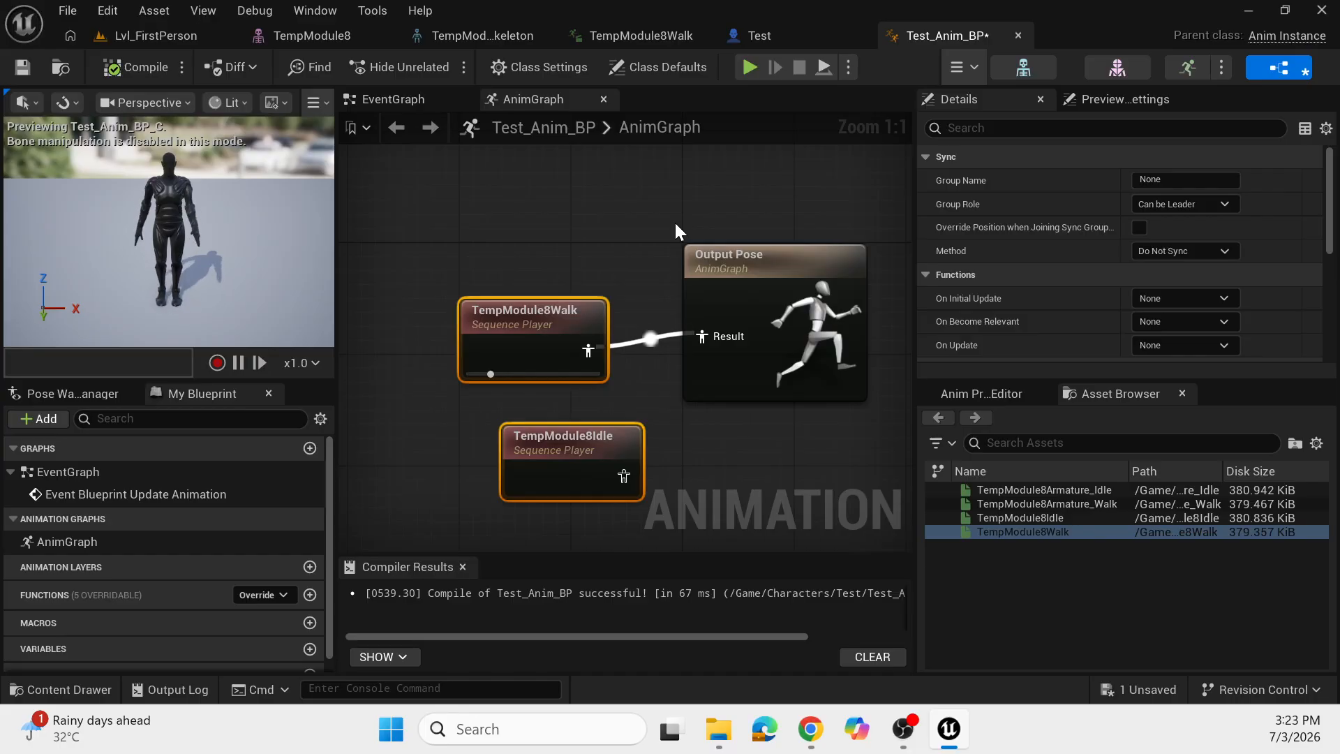
left_click(676, 224)
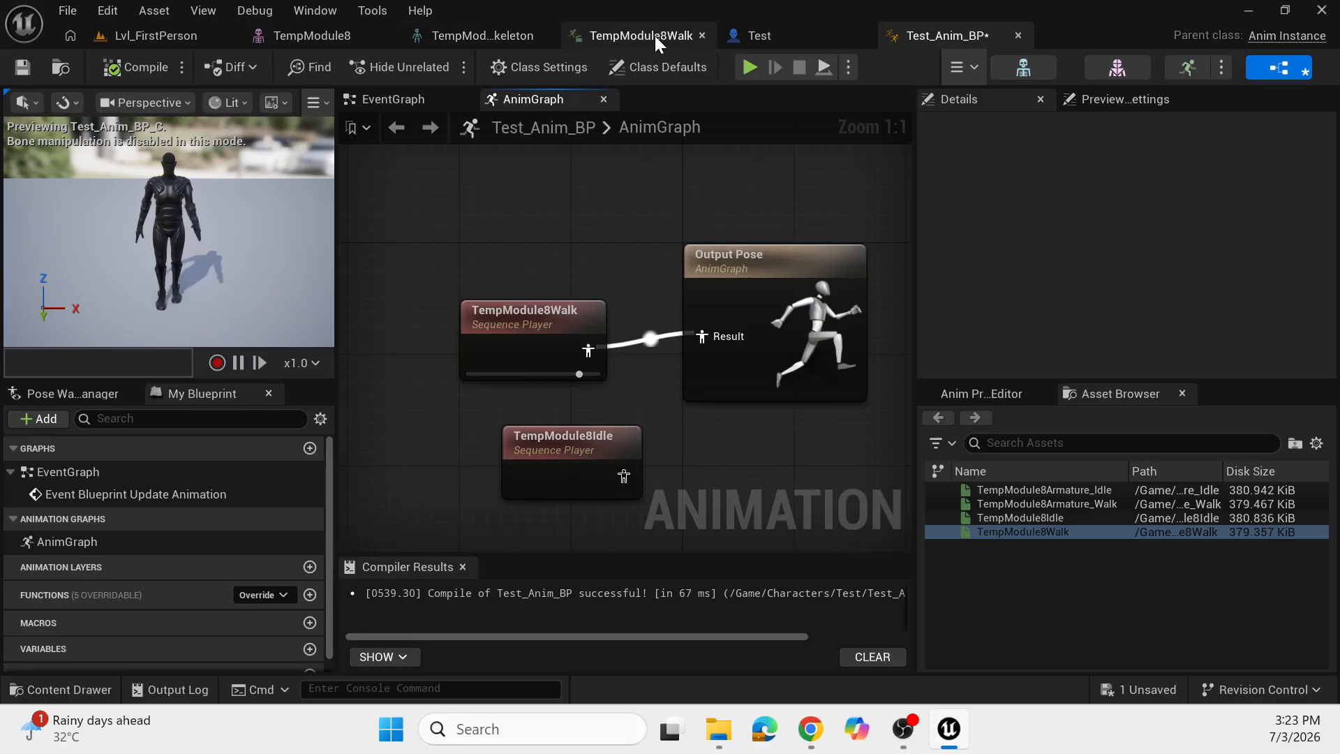
Set the Anim Class of the Test character's mesh to Test_Anim_BP and compile the Test Blueprint.
left_click(761, 35)
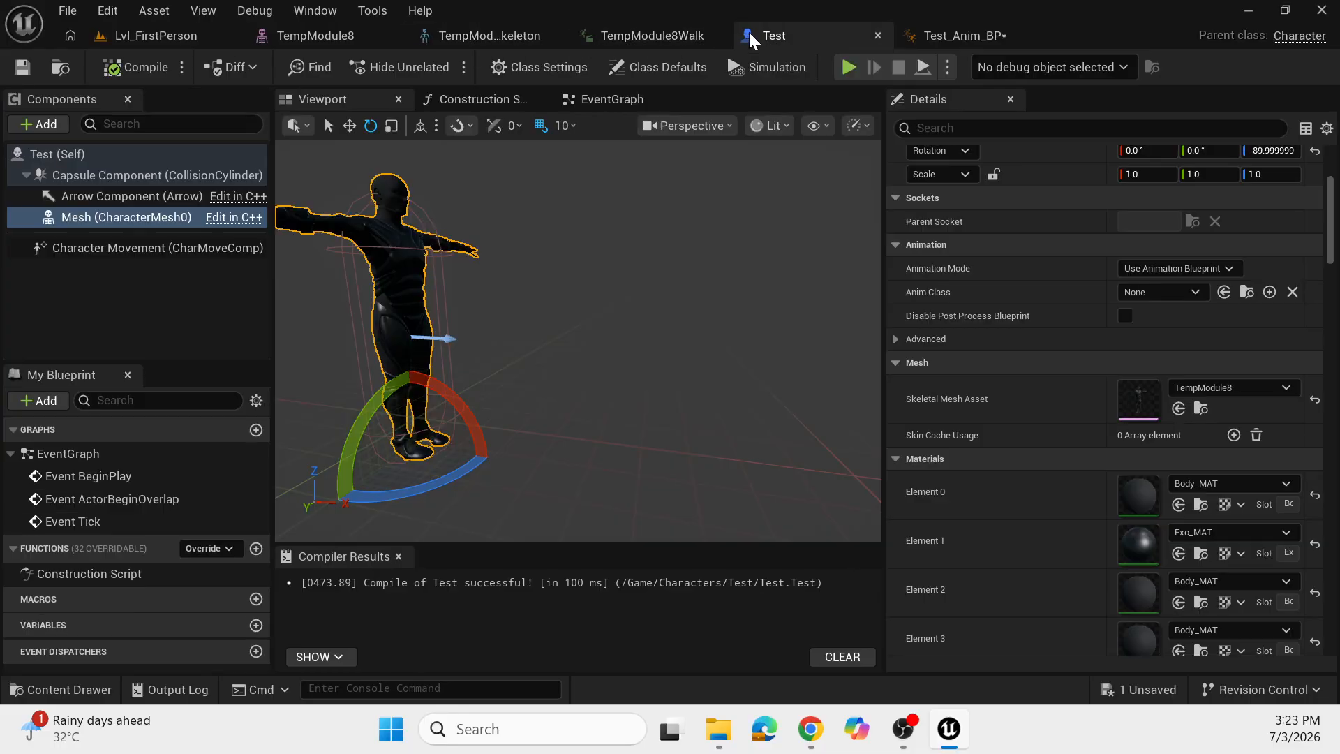
left_click(1149, 272)
left_click(1093, 297)
left_click(1150, 292)
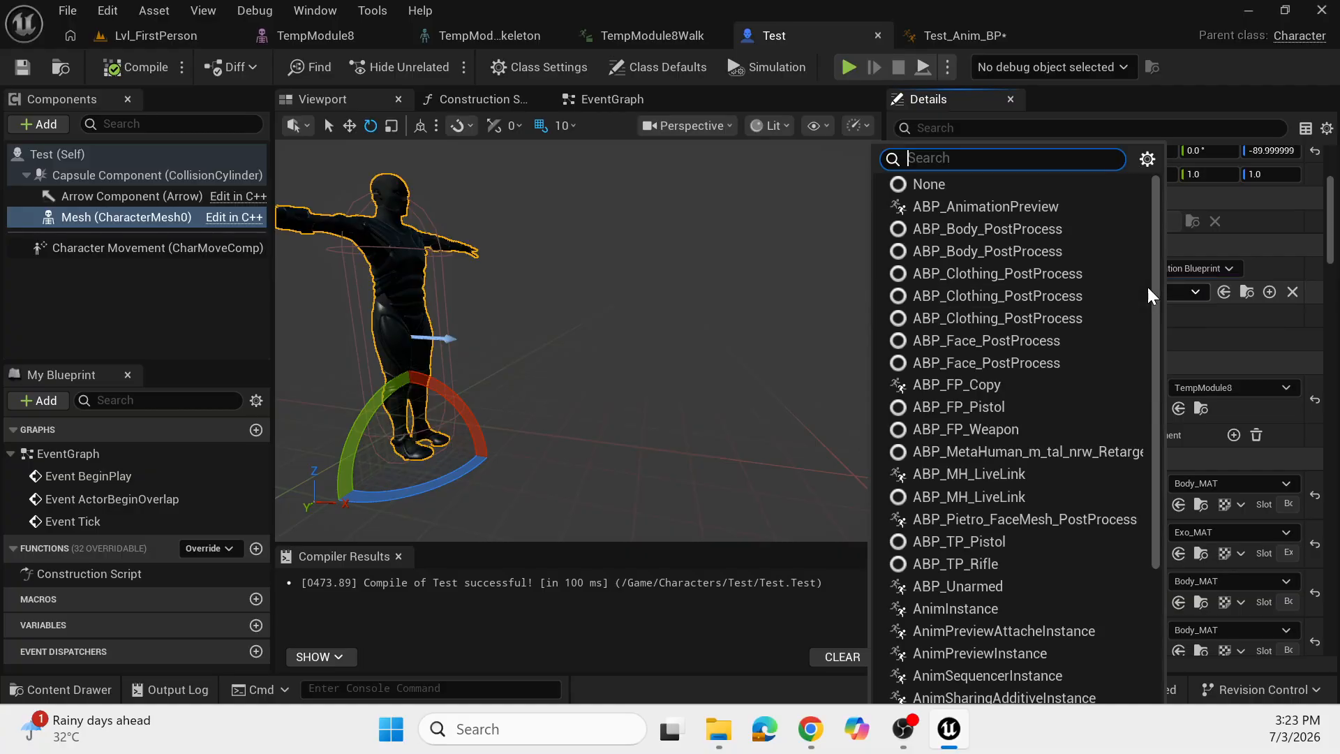
type("anim")
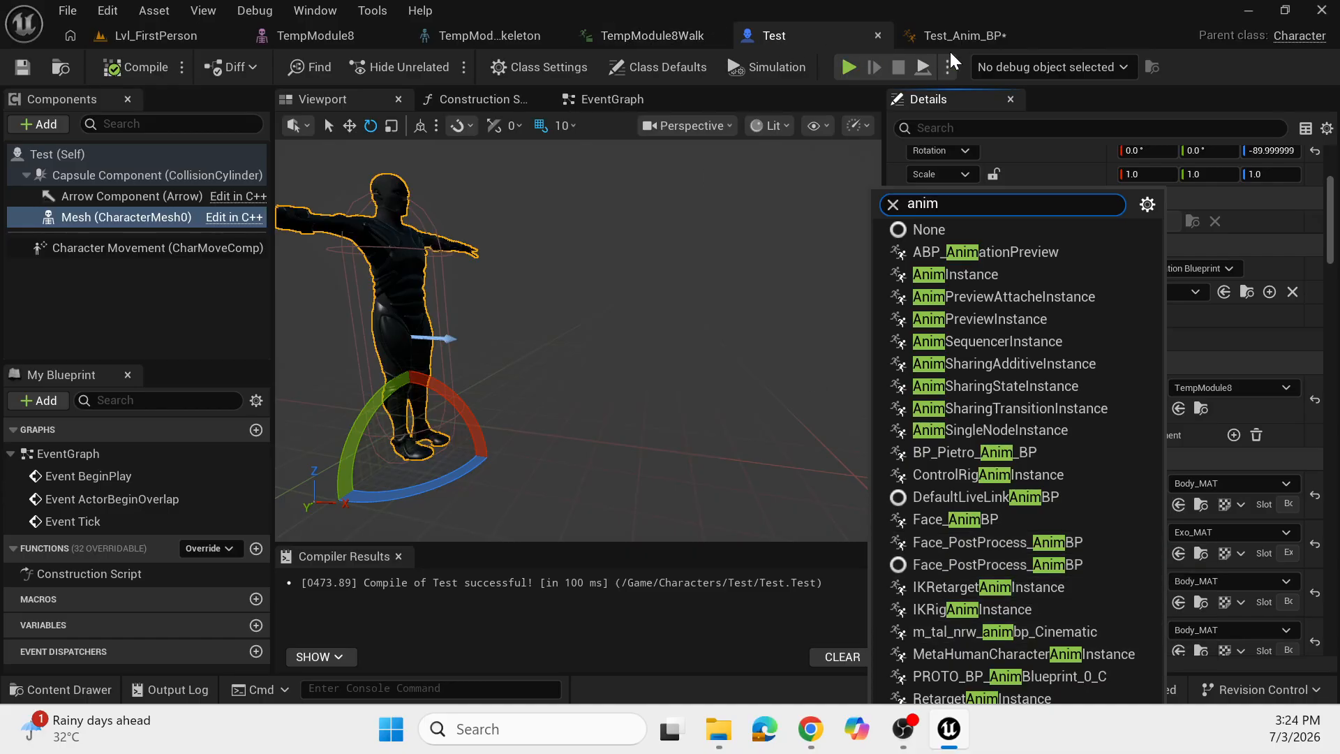
key("BackSpace")
key("BackSpace")
key("BackSpace")
key("BackSpace")
type("T")
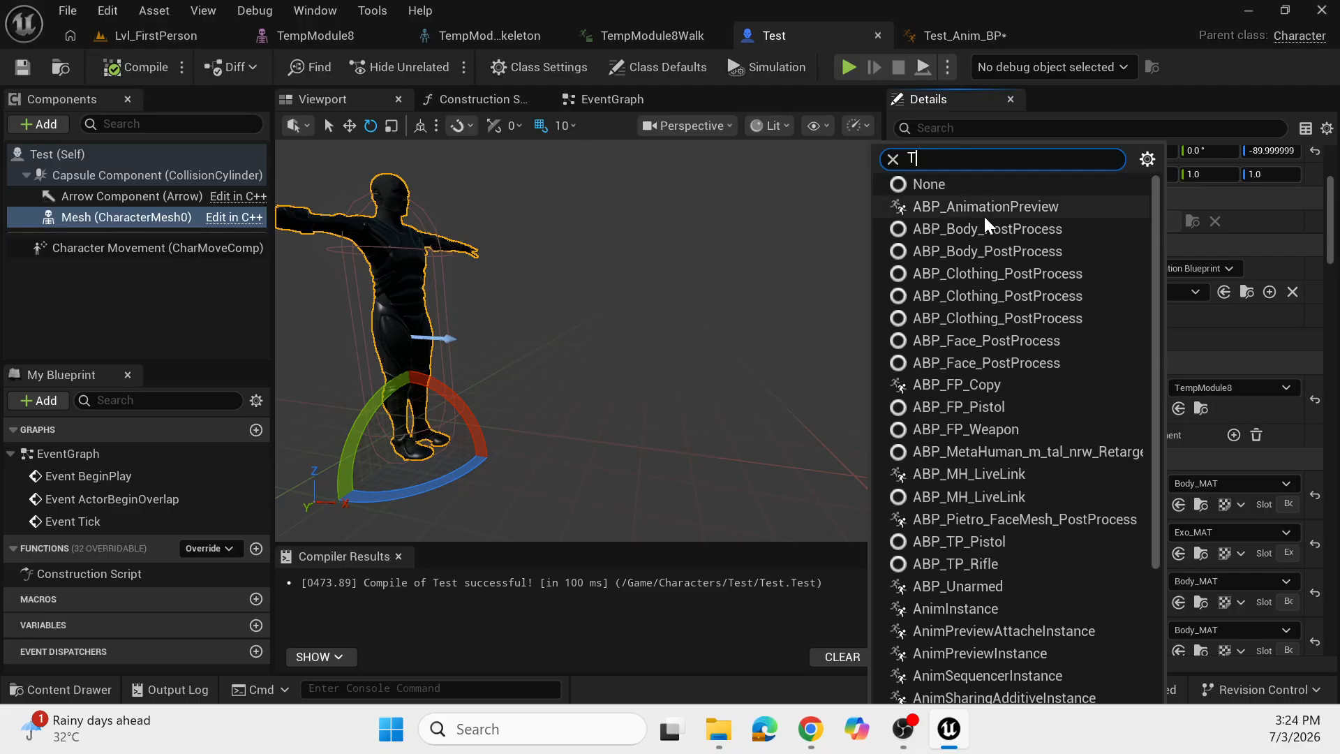
type("est_")
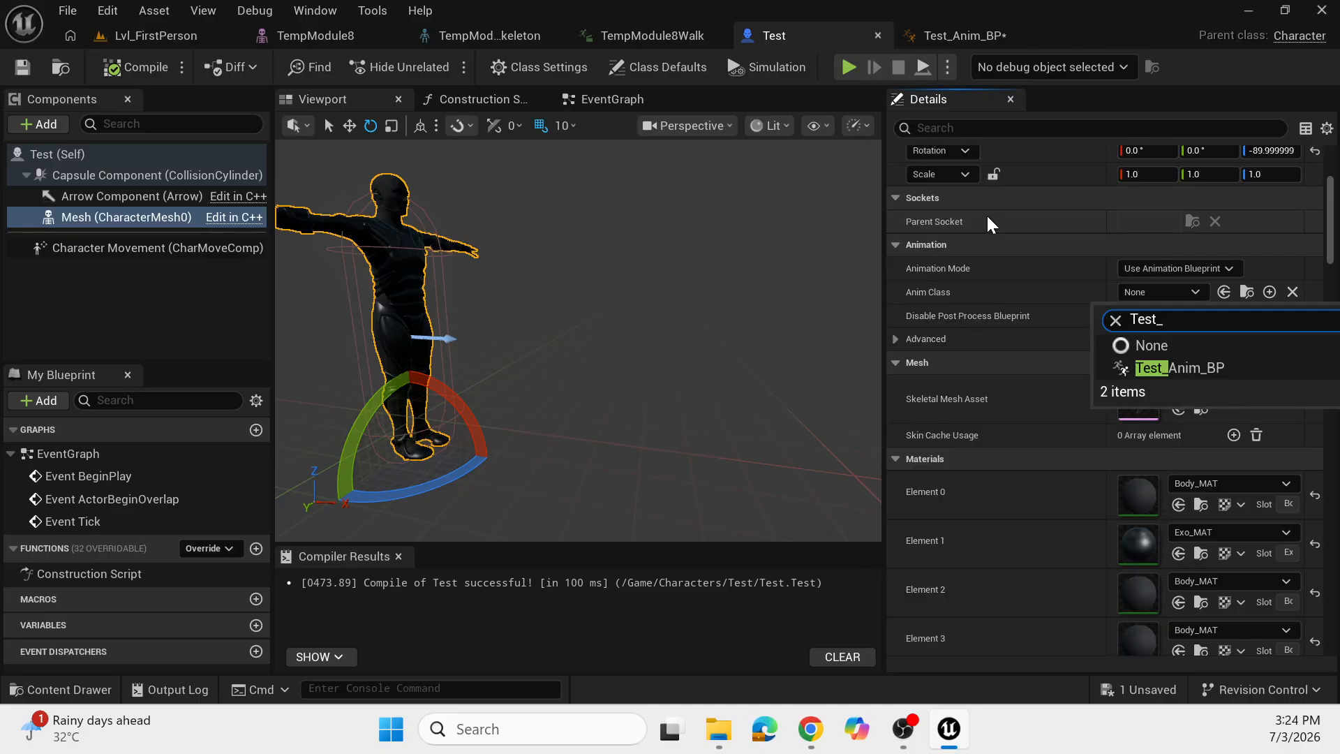
left_click(1149, 361)
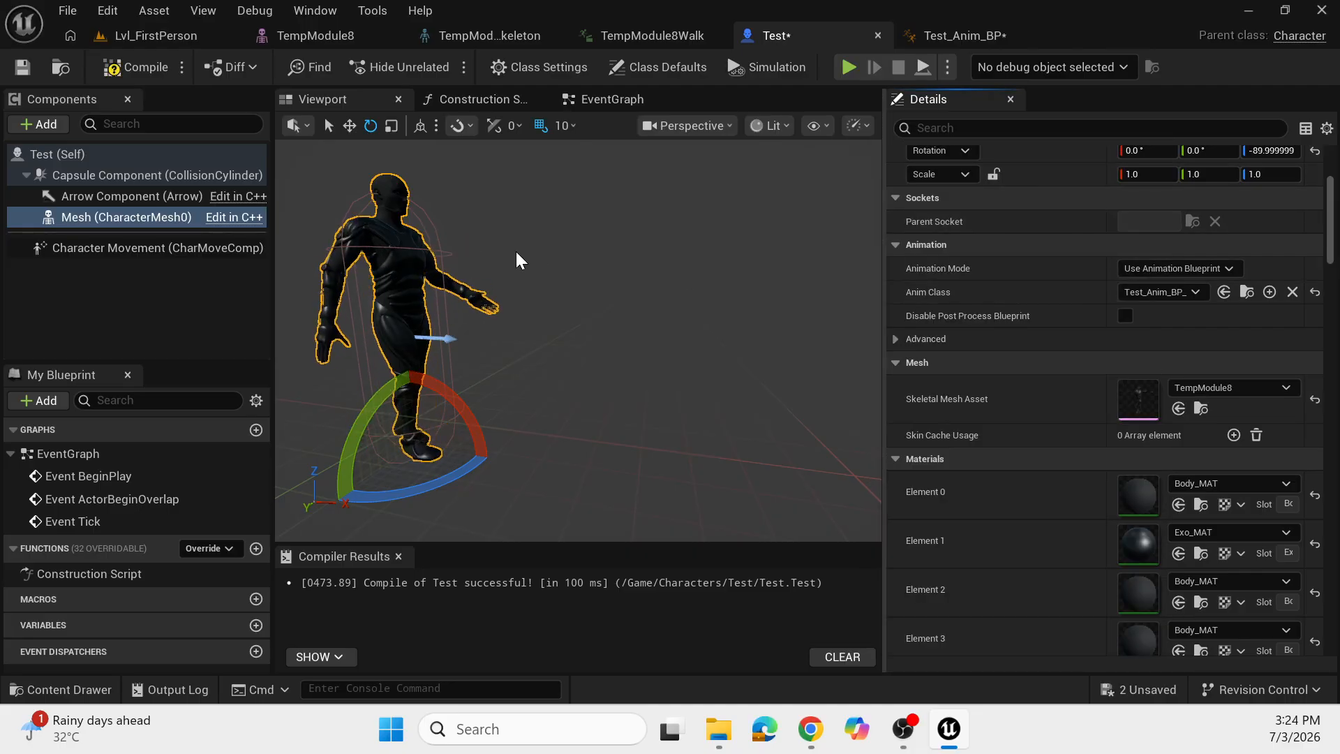
left_click(118, 66)
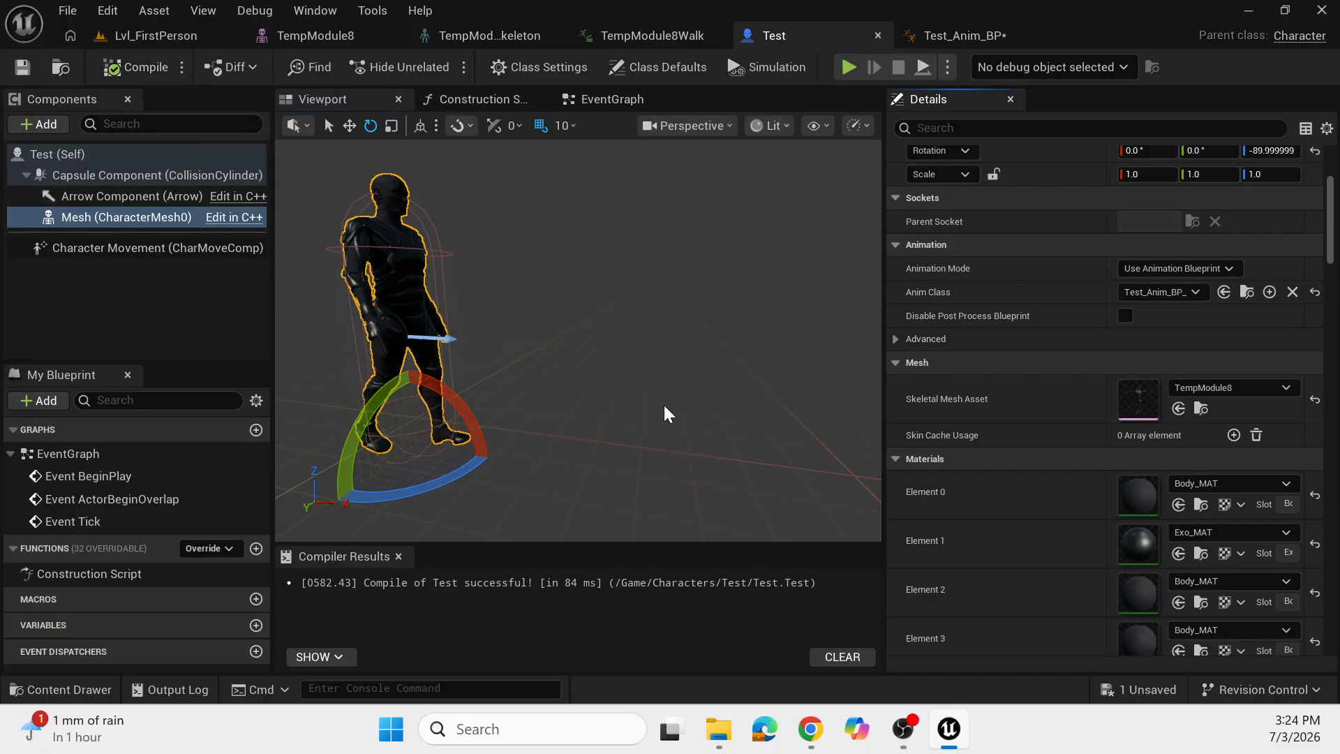
scroll(649, 418, "down", 3)
Place the Test character on the open ground of Lvl_FirstPerson at about X -600, Y 970, Z 88.
left_click(136, 36)
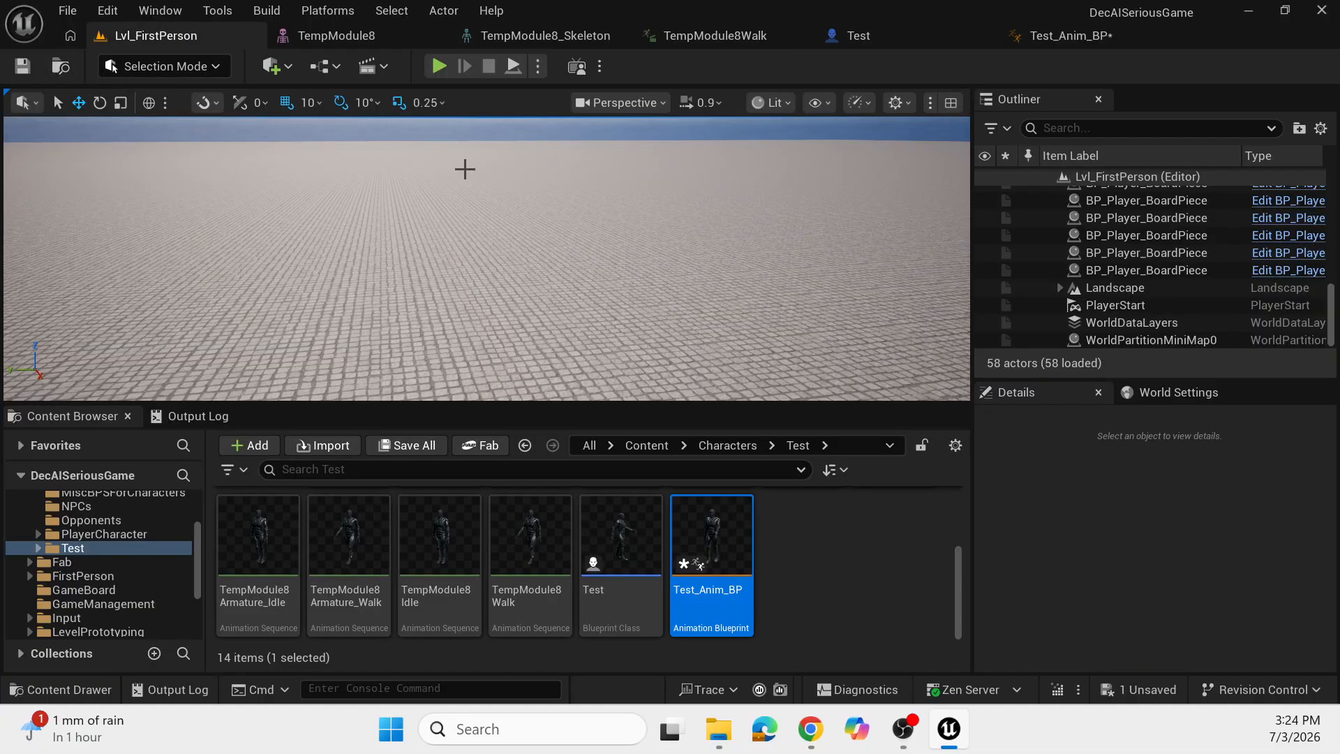
right_click_drag(465, 169, 164, 227)
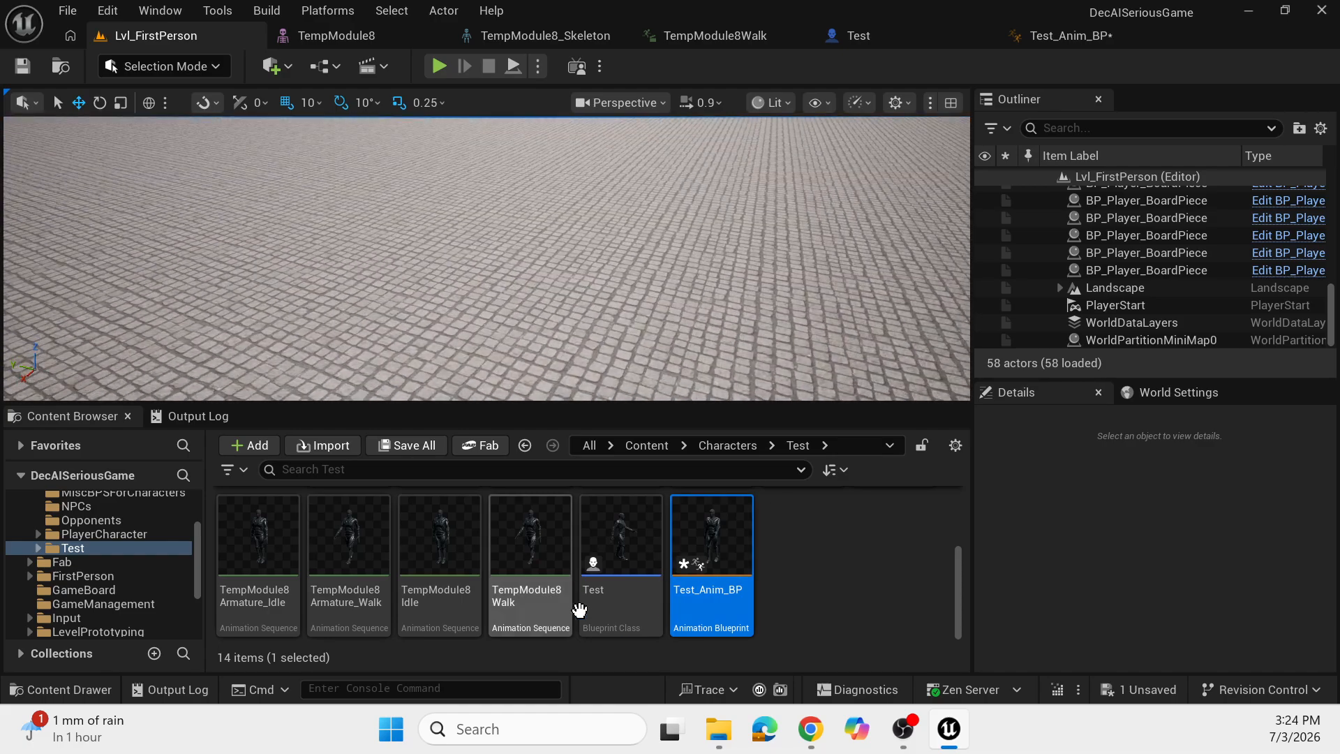
scroll(608, 582, "up", 1)
left_click_drag(501, 134, 490, 227)
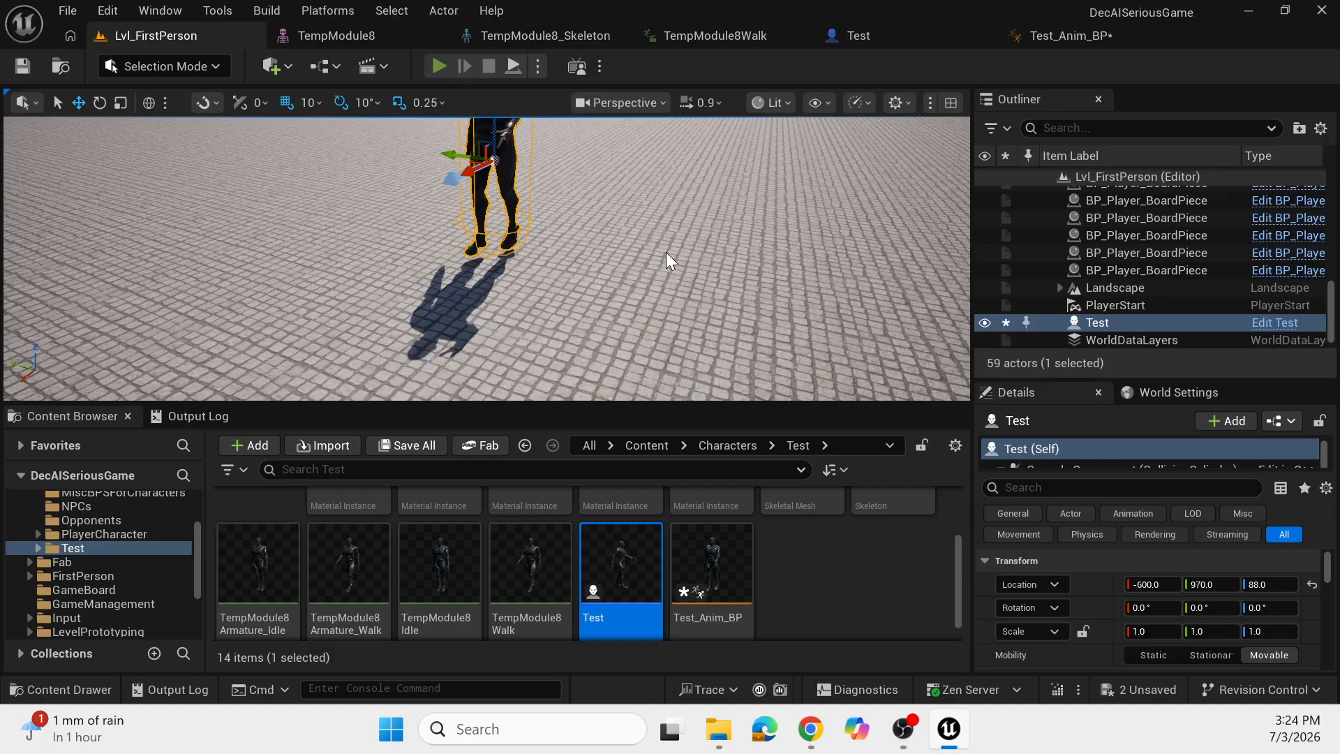
Play the level in the editor to check the Test character's walk animation, and stop the session.
key("alt+p")
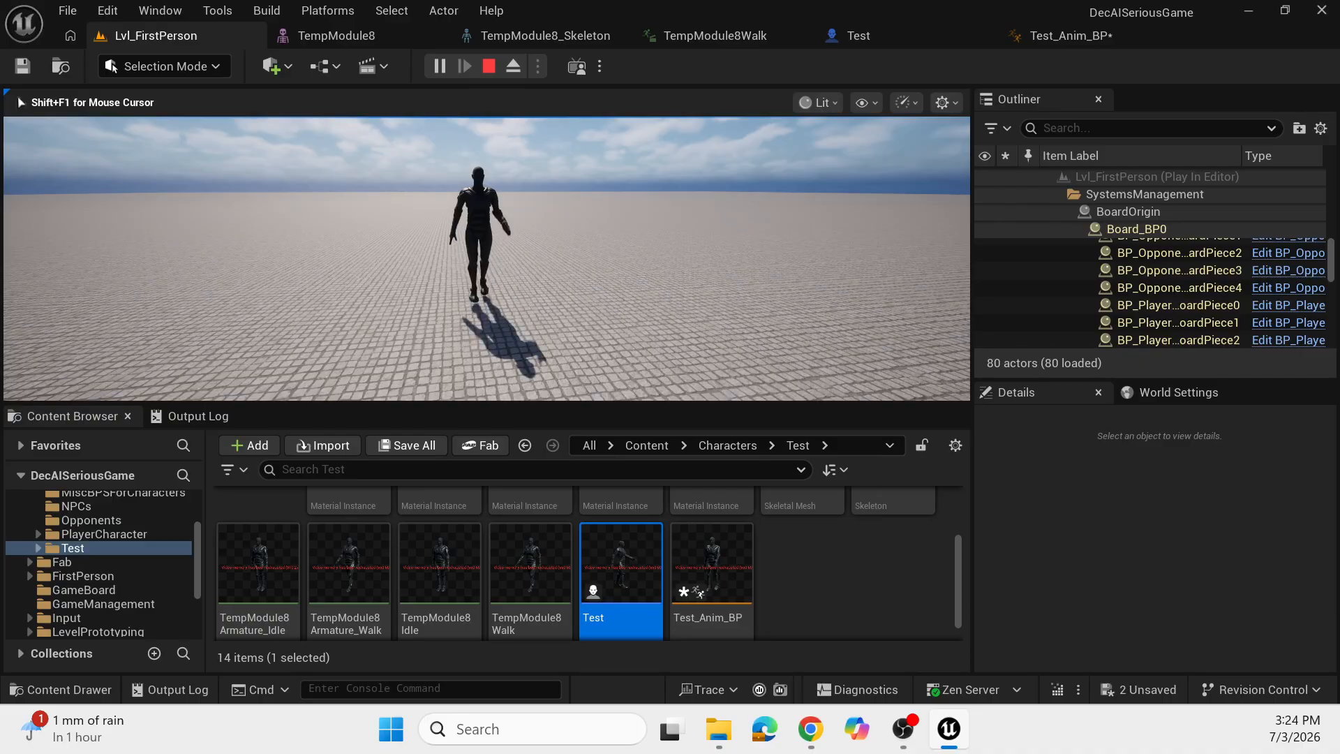
key("Escape")
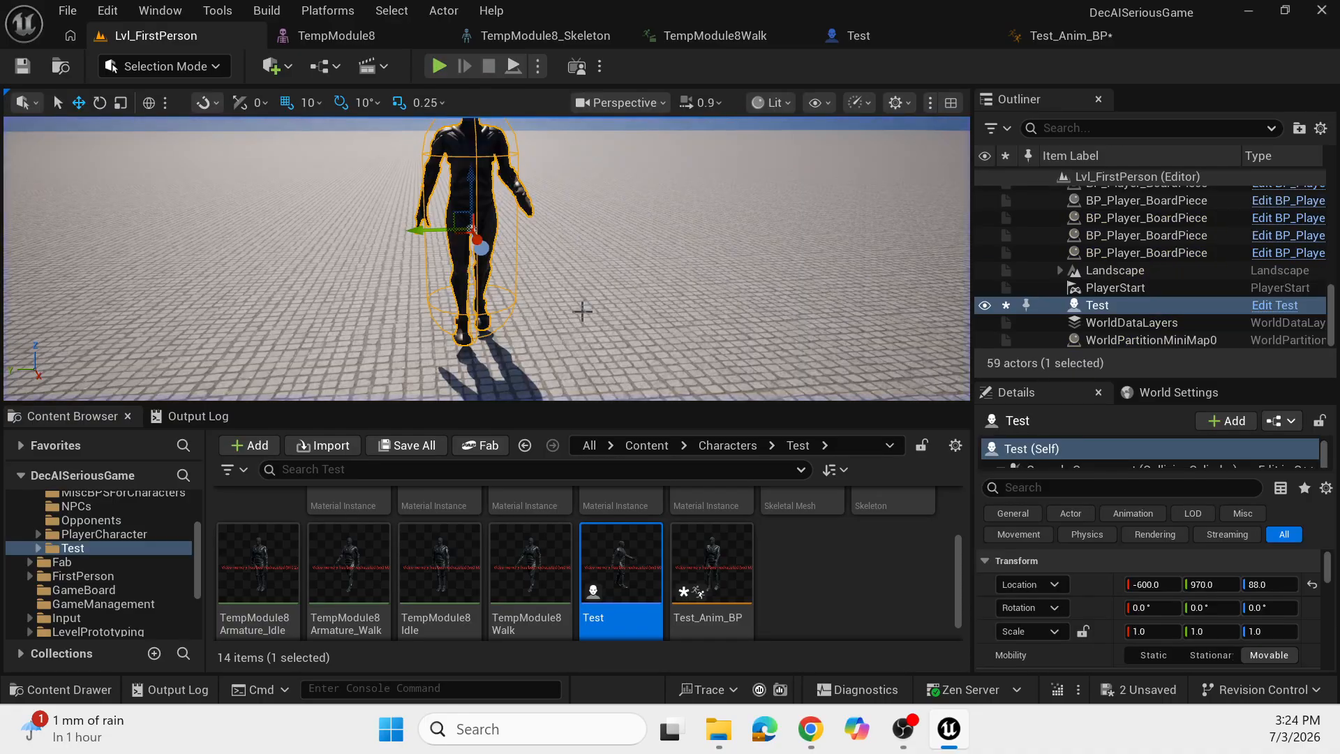
scroll(582, 311, "down", 4)
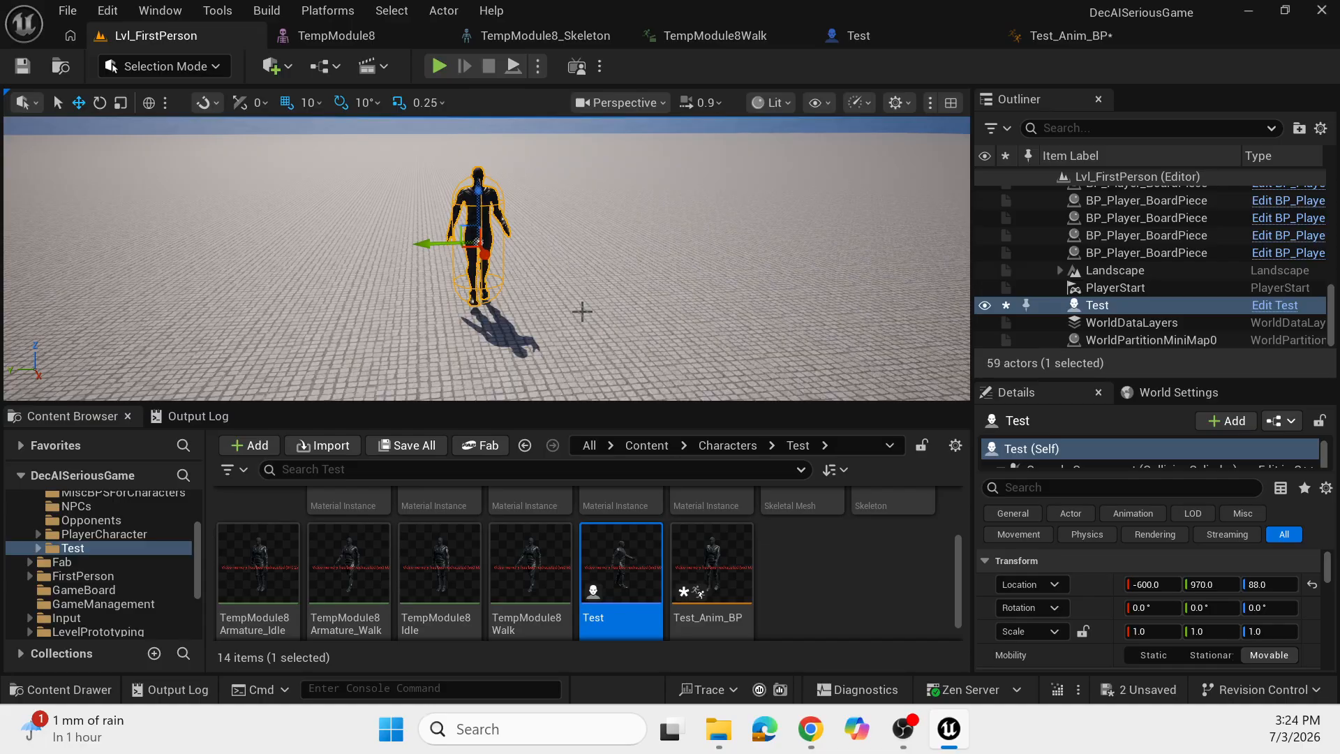
Review the EventGraph of Test_Anim_BP and return to its AnimGraph.
left_click(1082, 36)
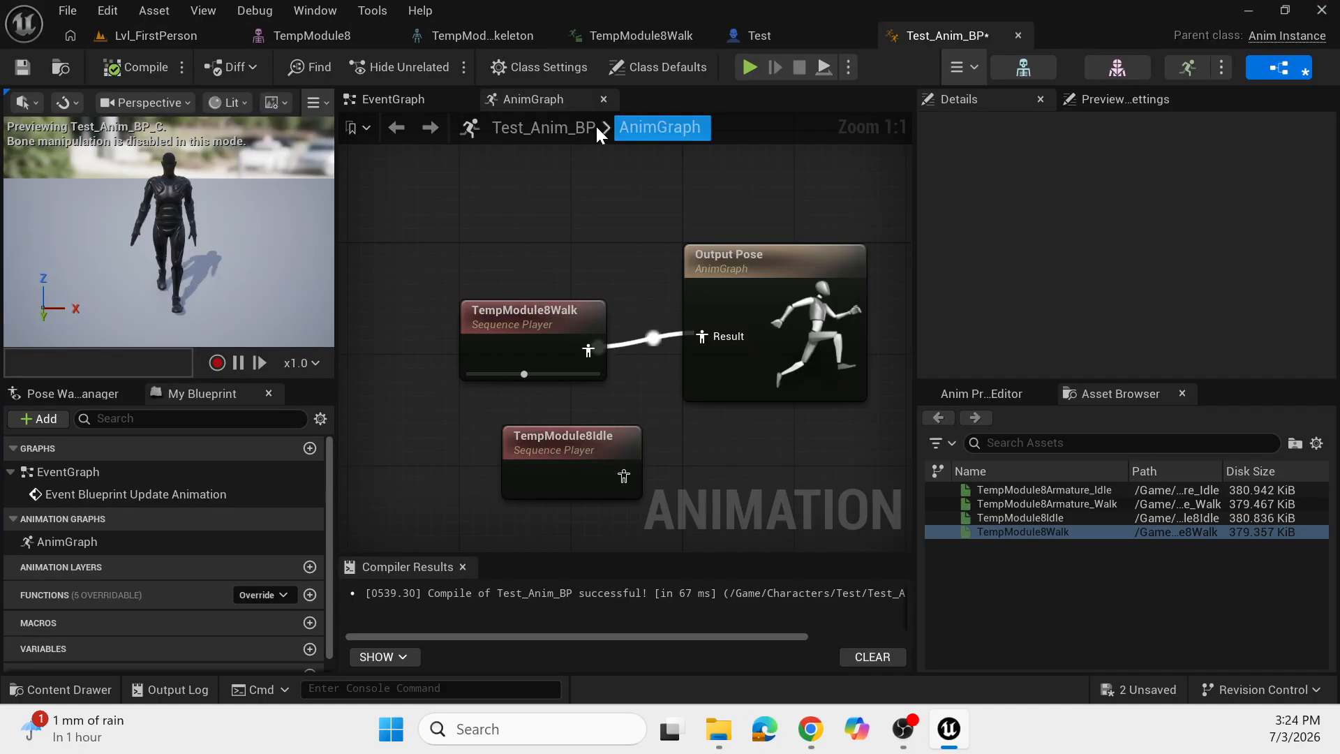
left_click(379, 90)
scroll(610, 329, "down", 3)
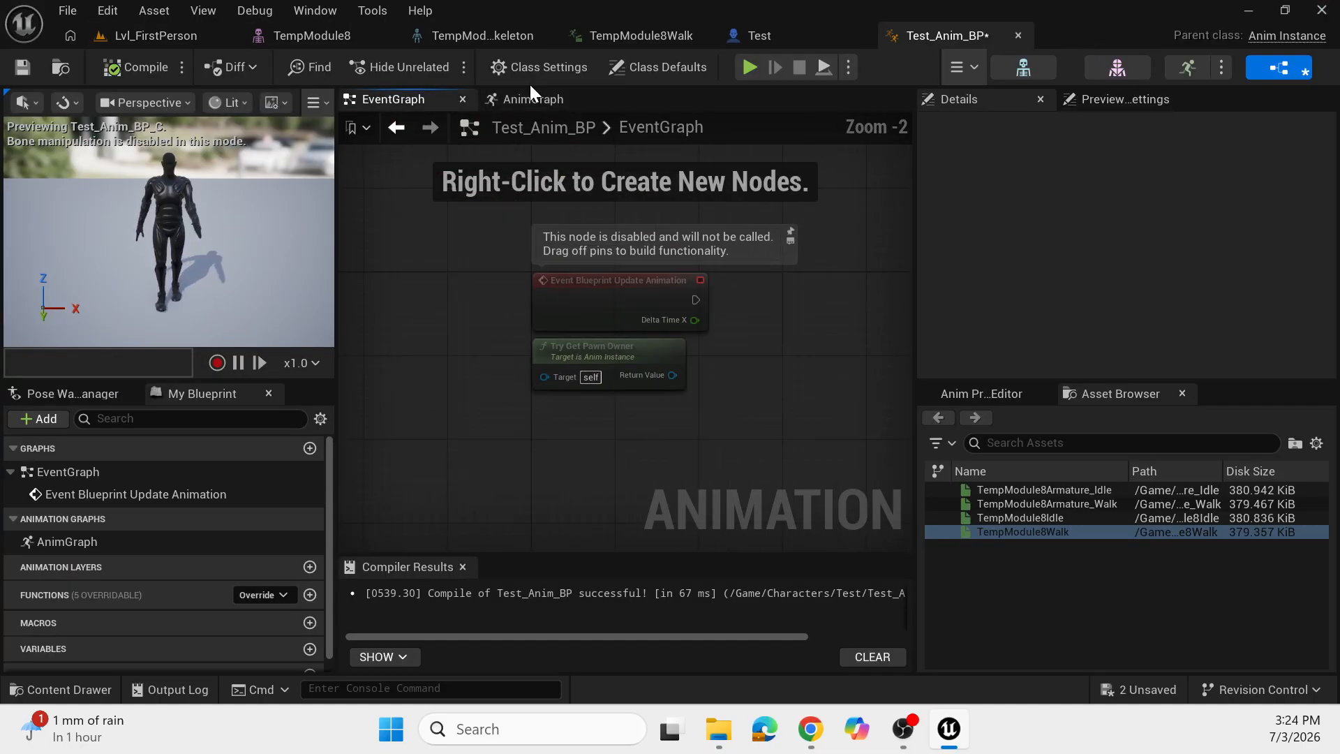
left_click(534, 99)
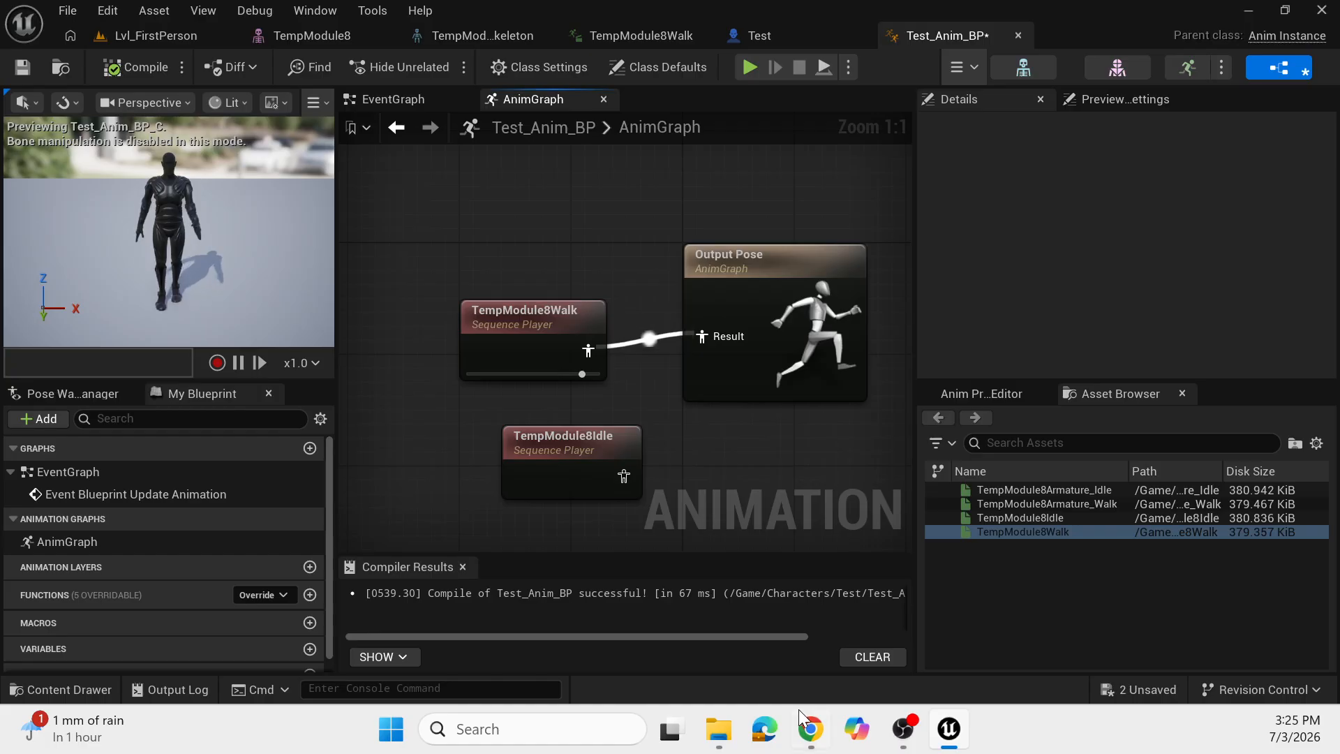
left_click(807, 734)
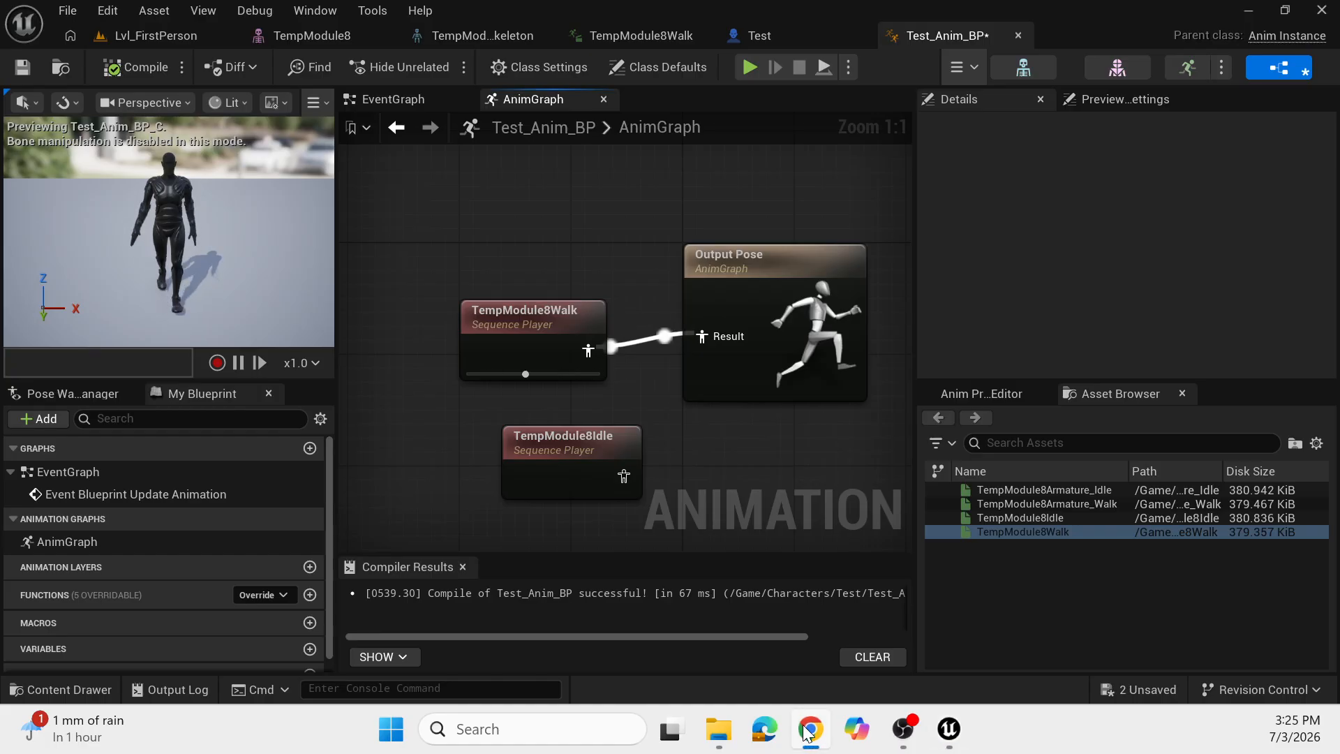
left_click(904, 728)
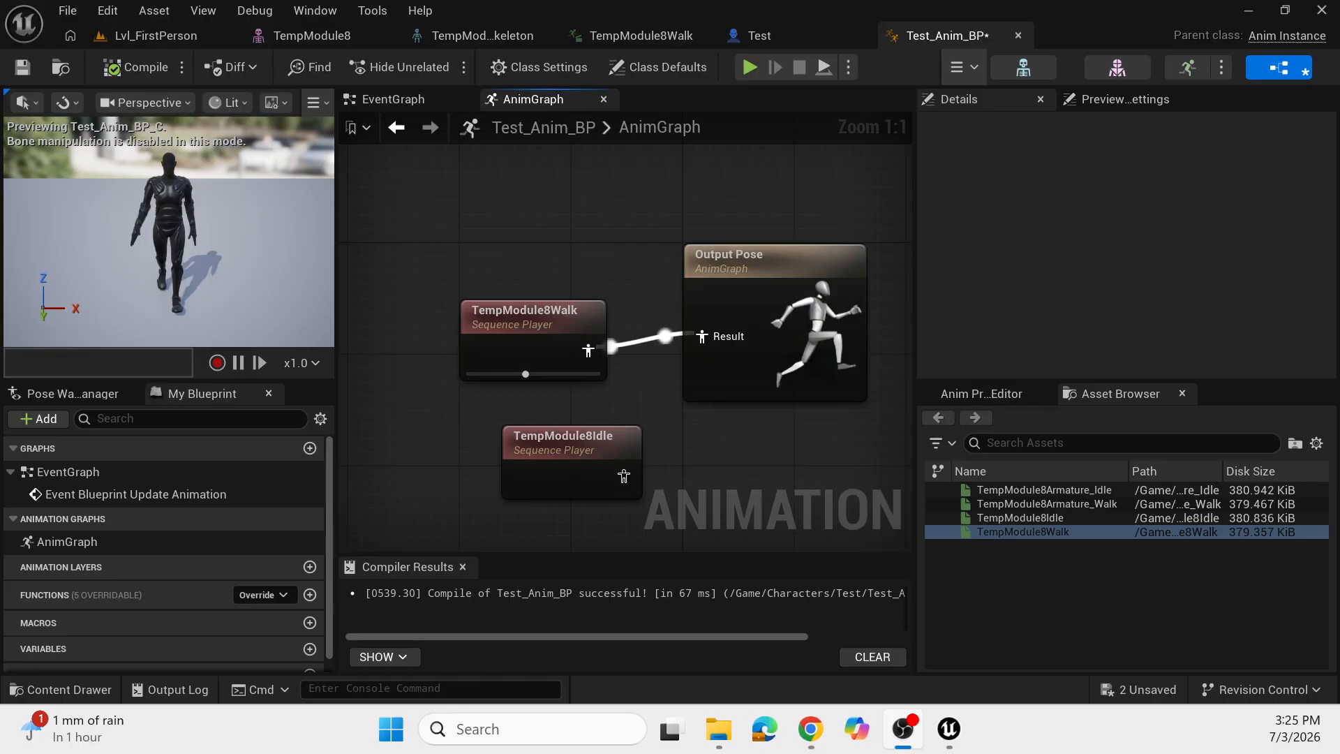
left_click(906, 736)
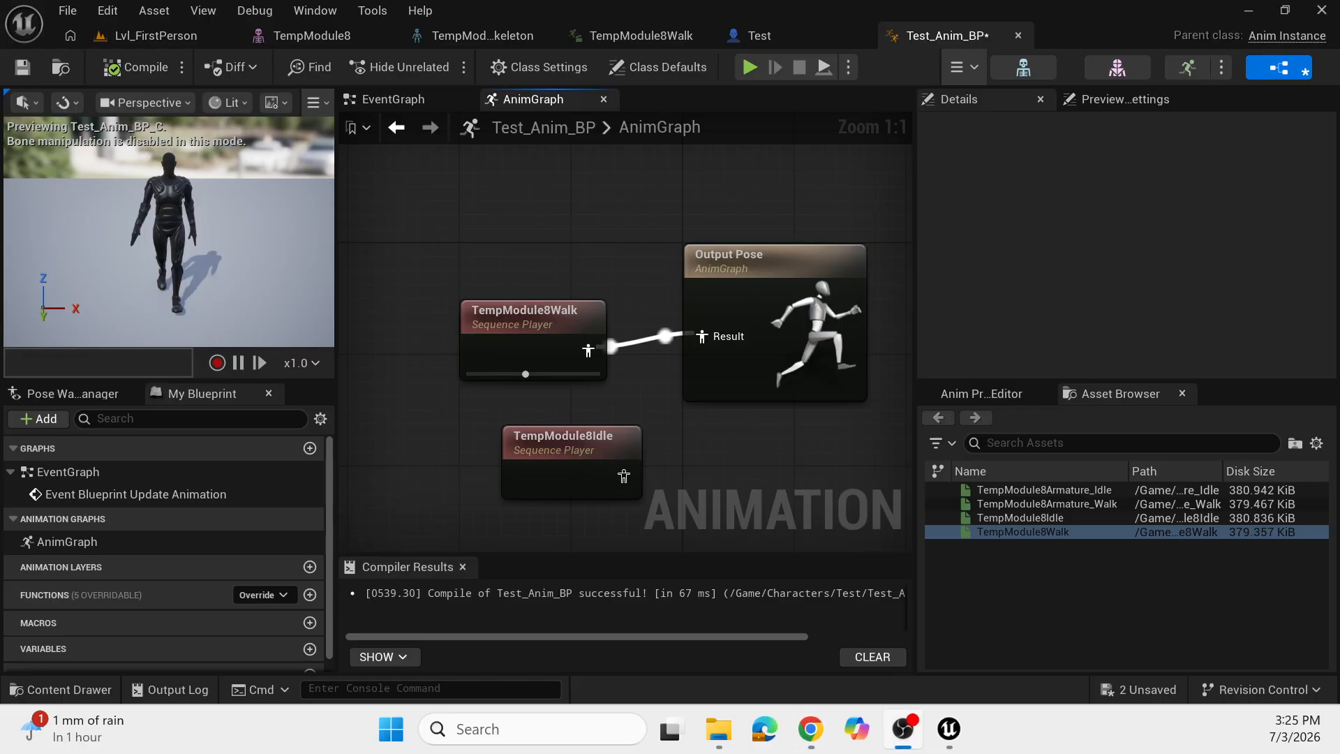